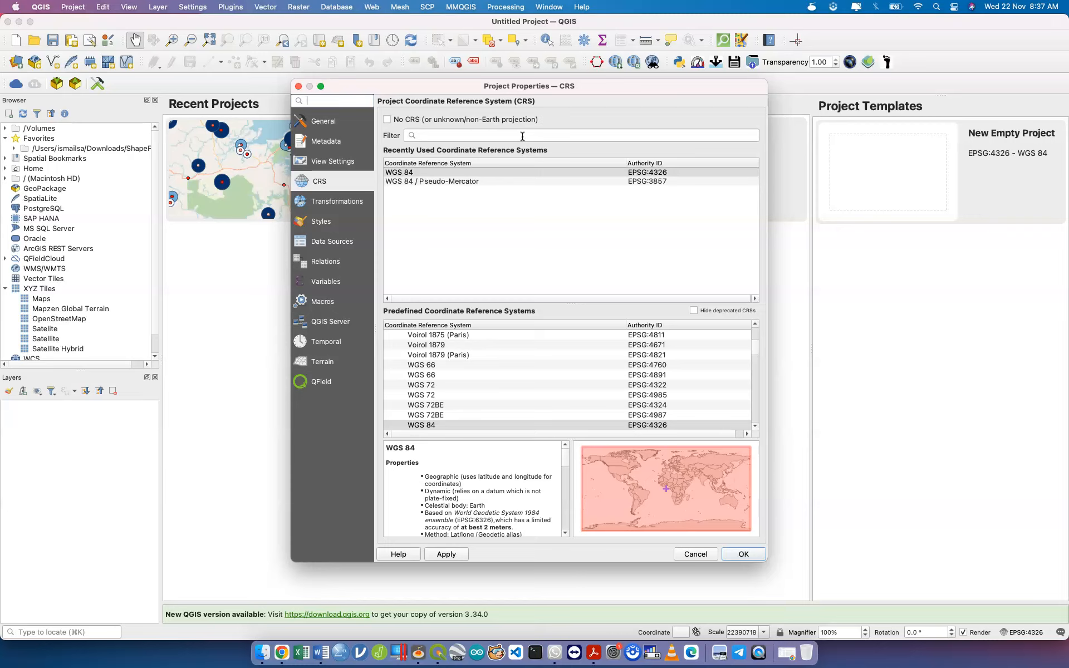
- Search the project's coordinate reference systems for "wgs84", look through the matches, and clear the filter
{"action": "left_click", "coordinate": [493, 136]}
{"action": "type", "text": "wgs"}
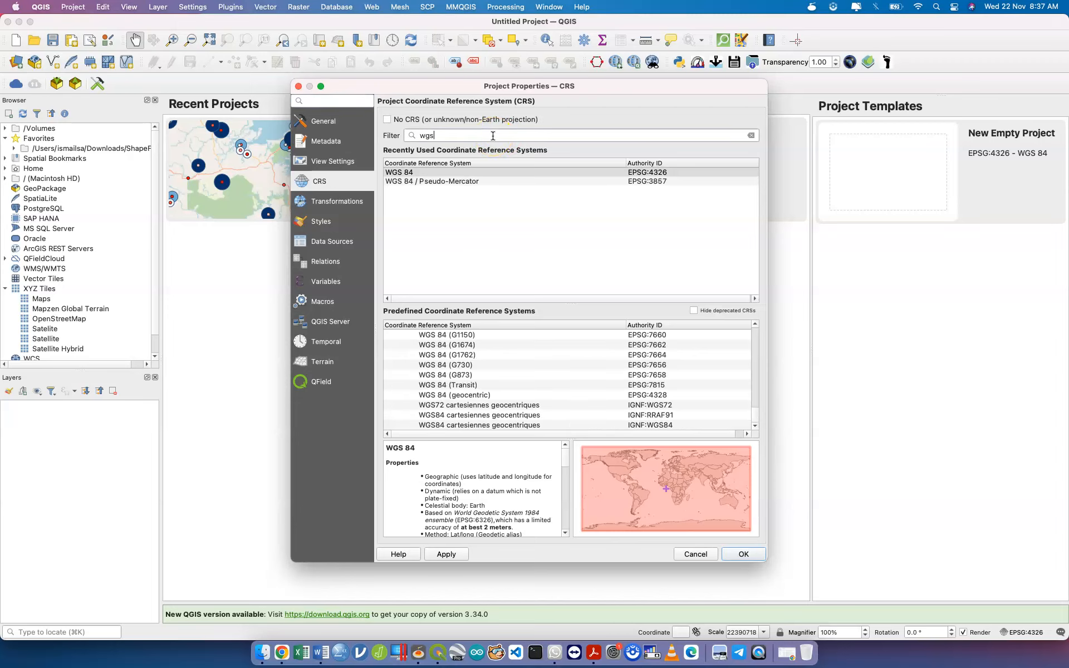
{"action": "type", "text": "84"}
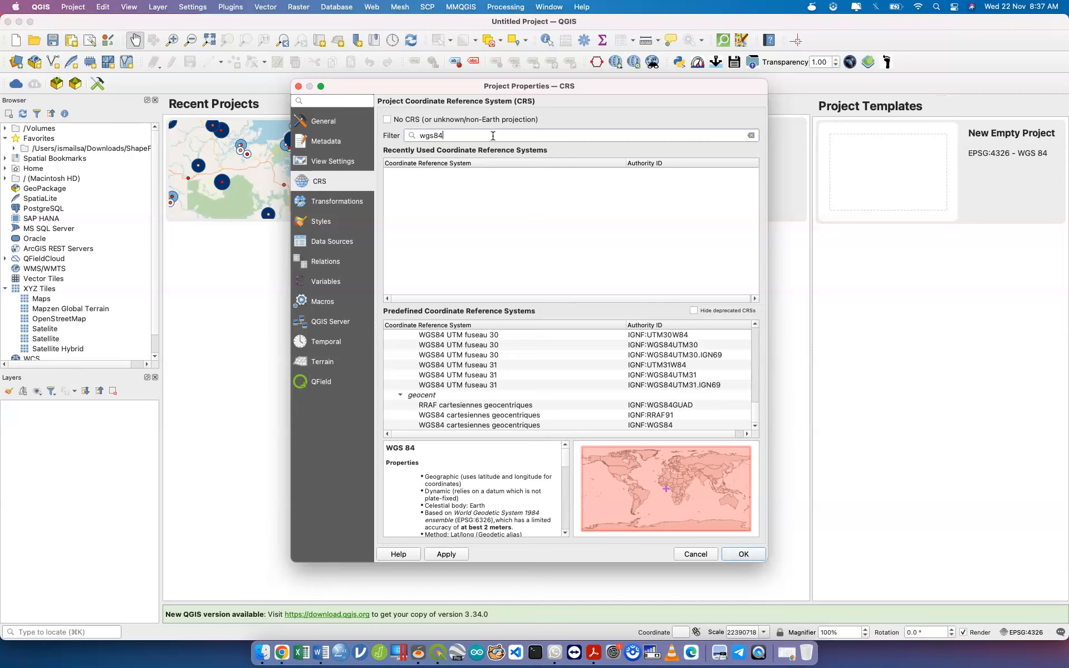
{"action": "scroll", "coordinate": [505, 375], "scroll_direction": "up", "scroll_amount": 5}
{"action": "scroll", "coordinate": [506, 375], "scroll_direction": "up", "scroll_amount": 3}
{"action": "key", "text": "BackSpace"}
{"action": "key", "text": "BackSpace"}
{"action": "key", "text": "BackSpace"}
{"action": "key", "text": "BackSpace"}
{"action": "key", "text": "BackSpace"}
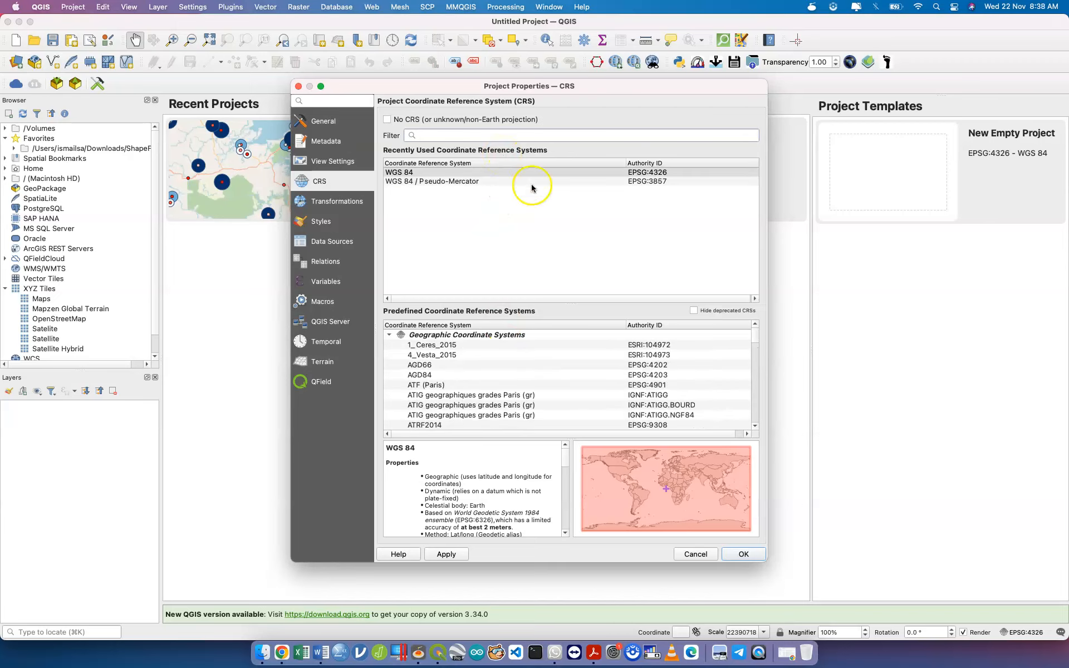
- Set the project coordinate reference system to WGS 84 (EPSG:4326) and apply it
{"action": "left_click", "coordinate": [555, 173]}
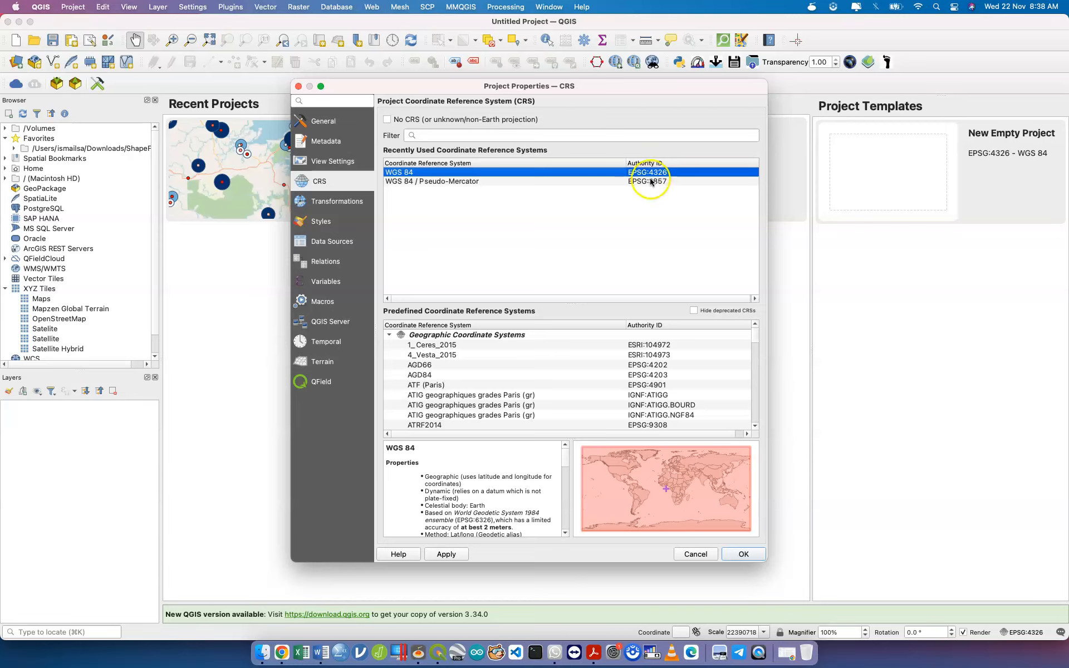
{"action": "left_click", "coordinate": [464, 555]}
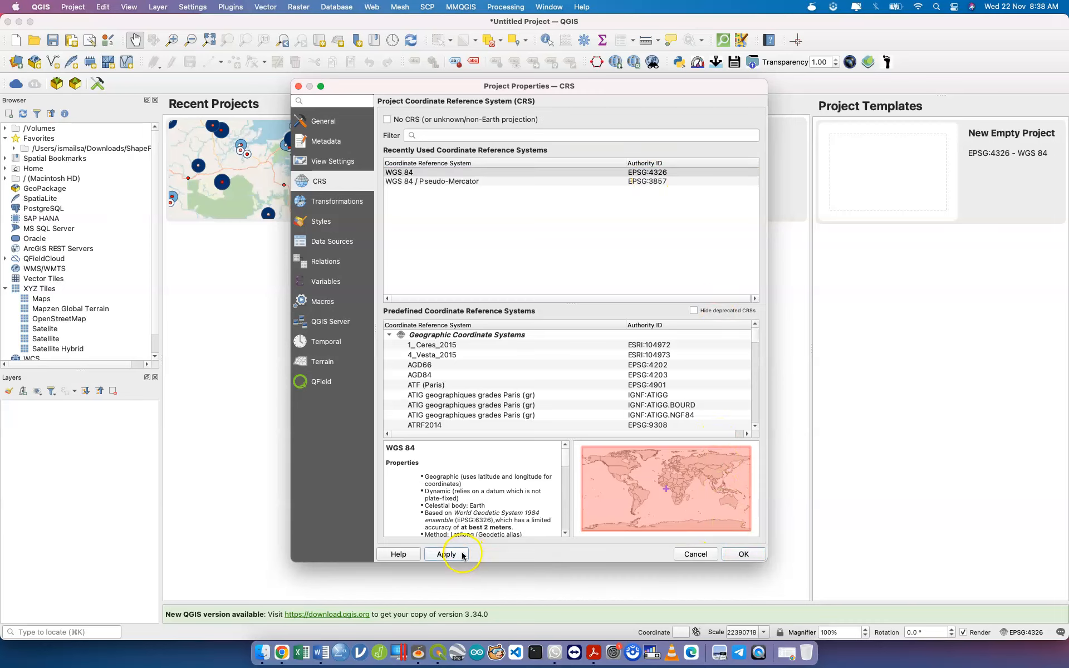
{"action": "left_click", "coordinate": [745, 555]}
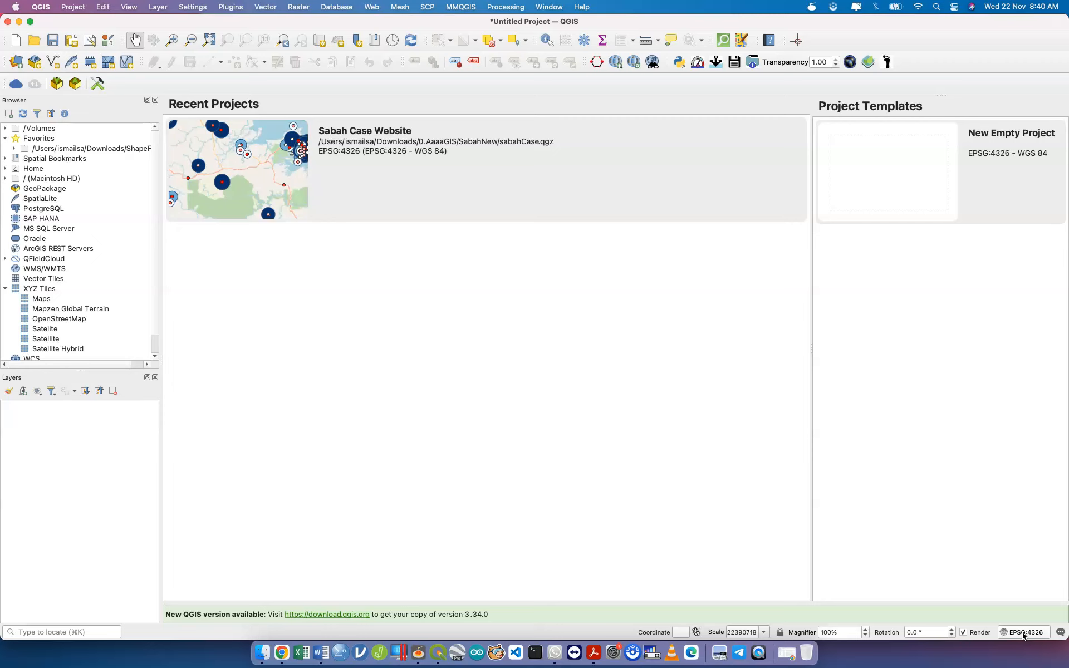
- Reopen the project CRS settings, filter for "kertau", and examine the Kertau (RSO) / RSO Malaya systems and neighbouring grids
{"action": "left_click", "coordinate": [1024, 634]}
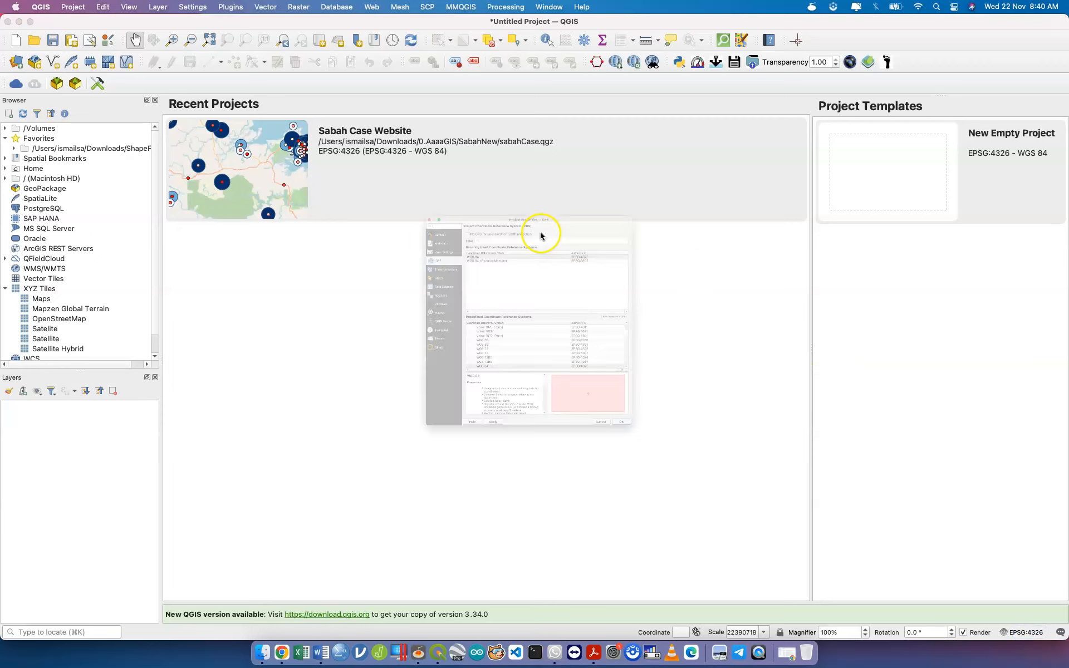
{"action": "left_click", "coordinate": [500, 139]}
{"action": "type", "text": "kertau"}
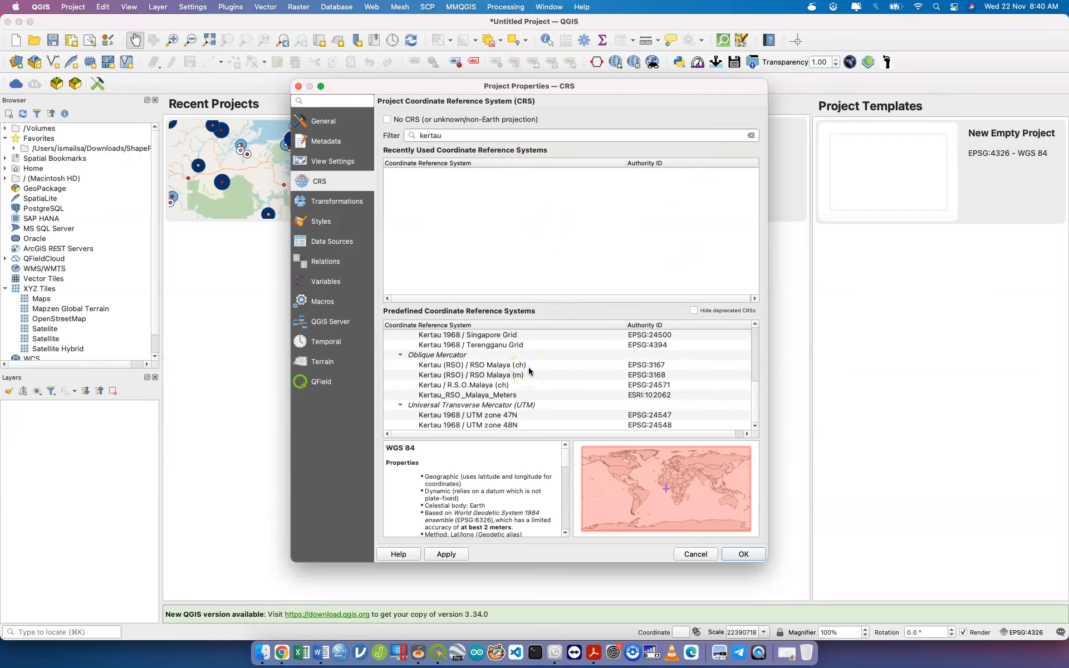
{"action": "left_click", "coordinate": [530, 366]}
{"action": "left_click", "coordinate": [531, 377]}
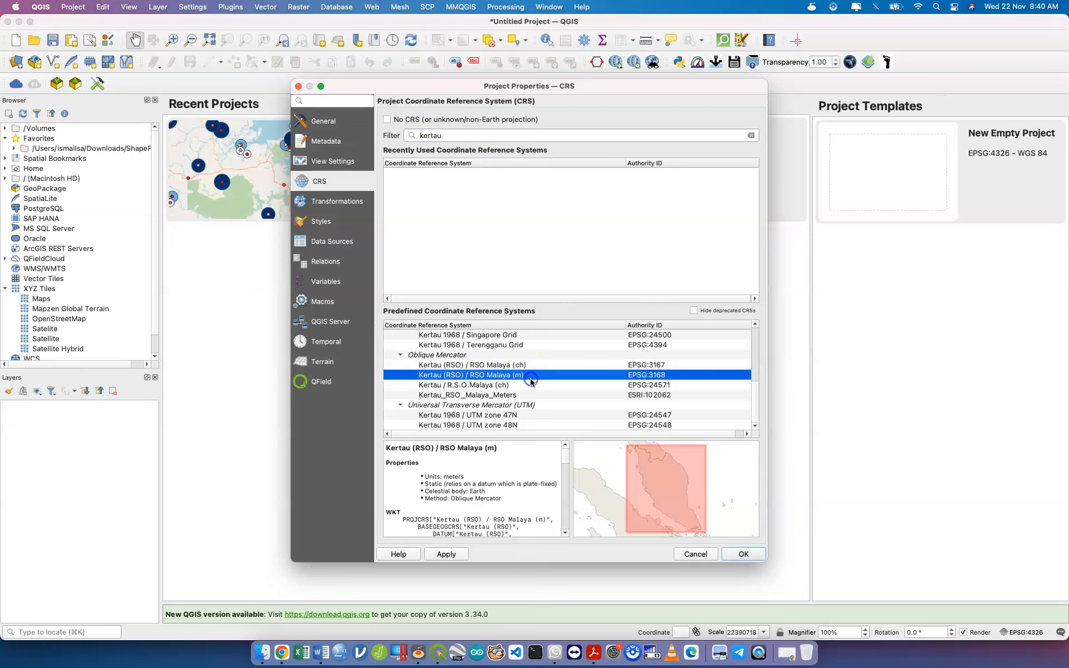
{"action": "left_click", "coordinate": [532, 386]}
{"action": "left_click", "coordinate": [535, 367]}
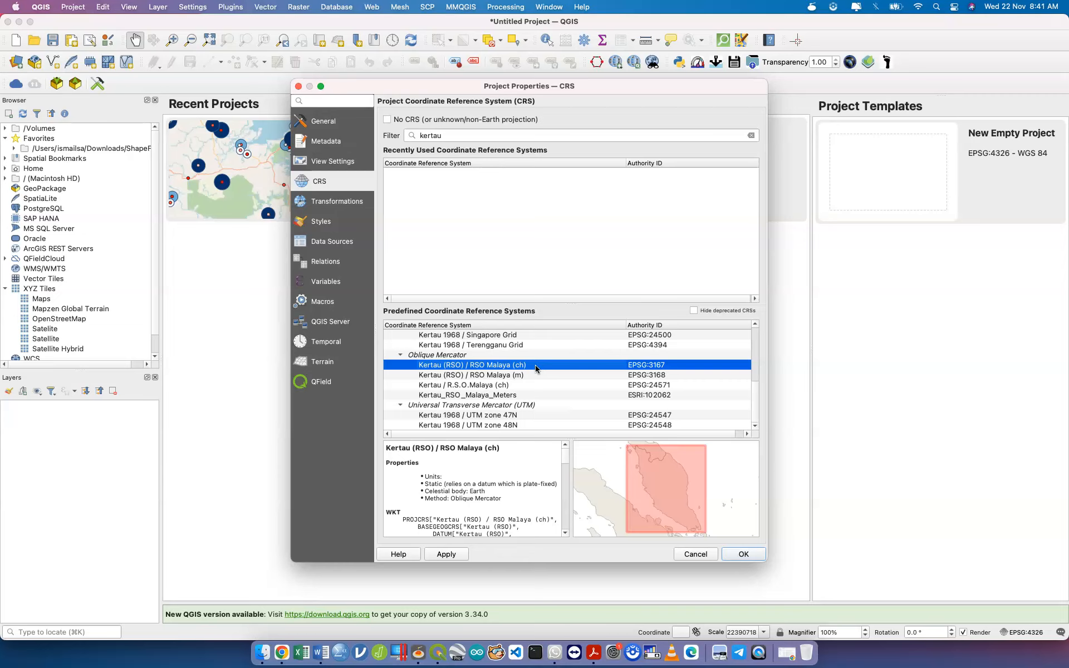
{"action": "scroll", "coordinate": [536, 369], "scroll_direction": "up", "scroll_amount": 1}
{"action": "scroll", "coordinate": [536, 369], "scroll_direction": "down", "scroll_amount": 1}
{"action": "scroll", "coordinate": [536, 369], "scroll_direction": "up", "scroll_amount": 3}
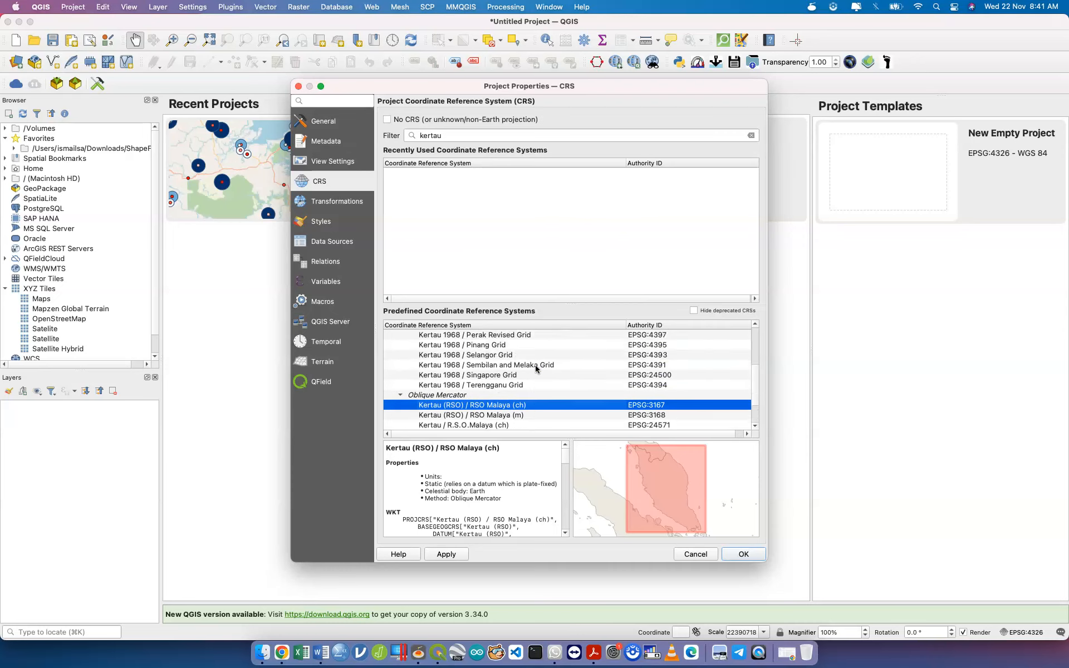
- Filter the coordinate reference systems for "gdm" and preview the GDM2000 Johor Grid and Kedah and Perlis Grid
{"action": "double_click", "coordinate": [506, 136]}
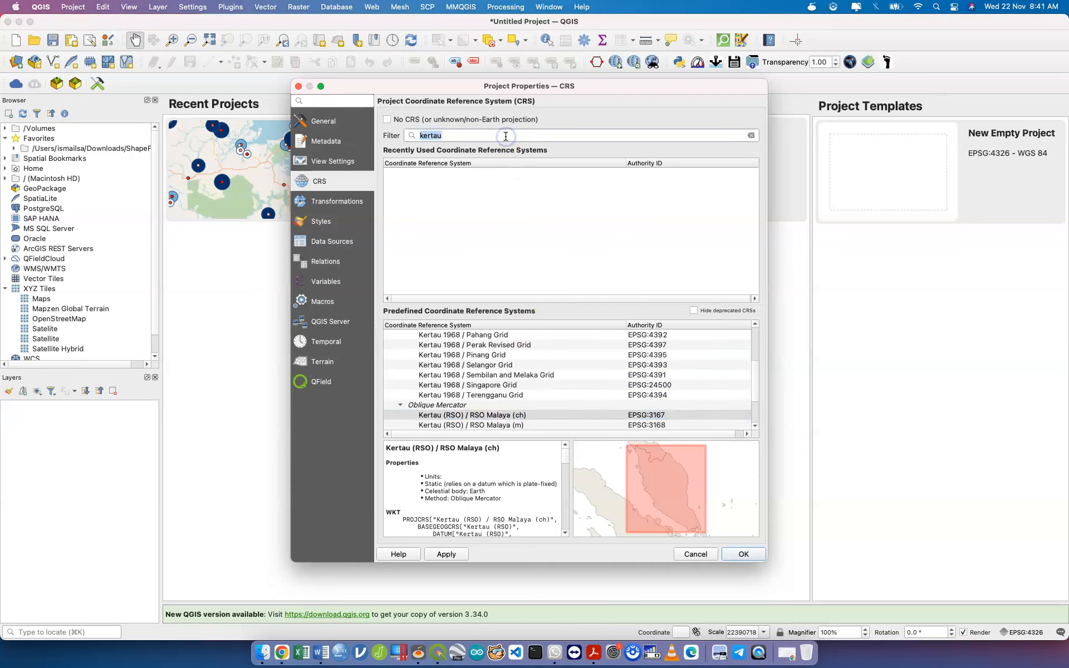
{"action": "type", "text": "gdm"}
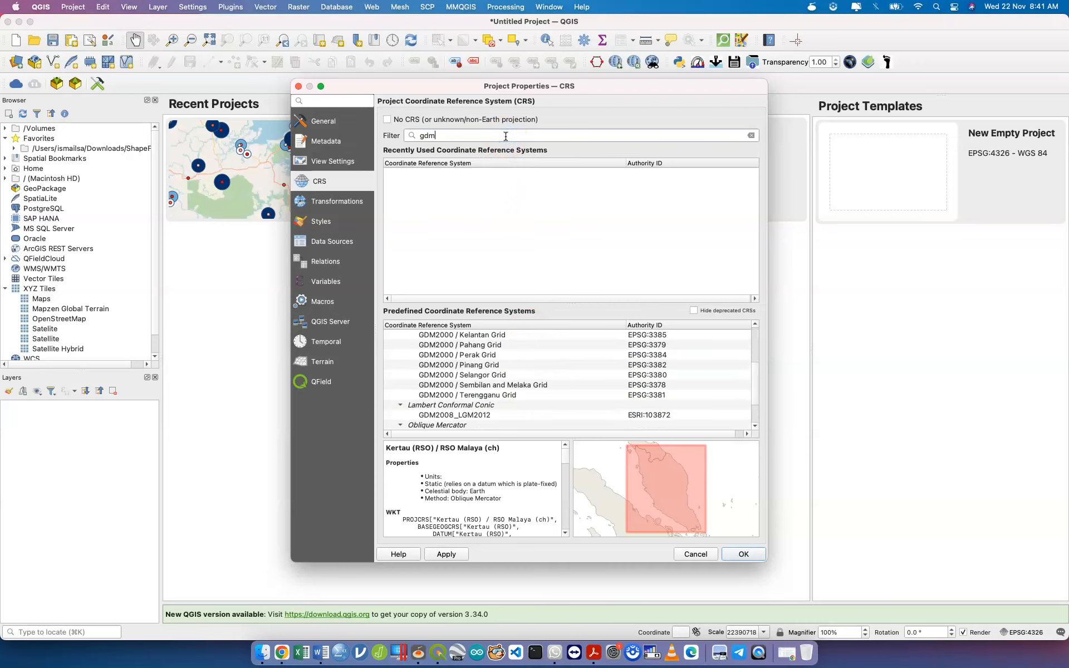
{"action": "scroll", "coordinate": [513, 386], "scroll_direction": "up", "scroll_amount": 3}
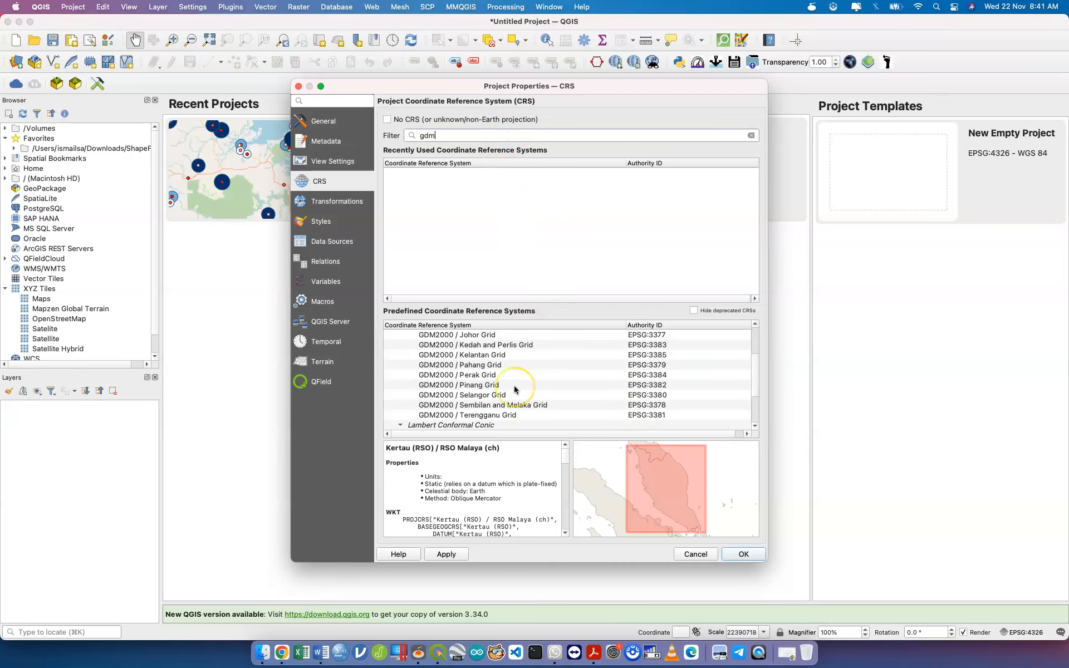
{"action": "left_click", "coordinate": [504, 365]}
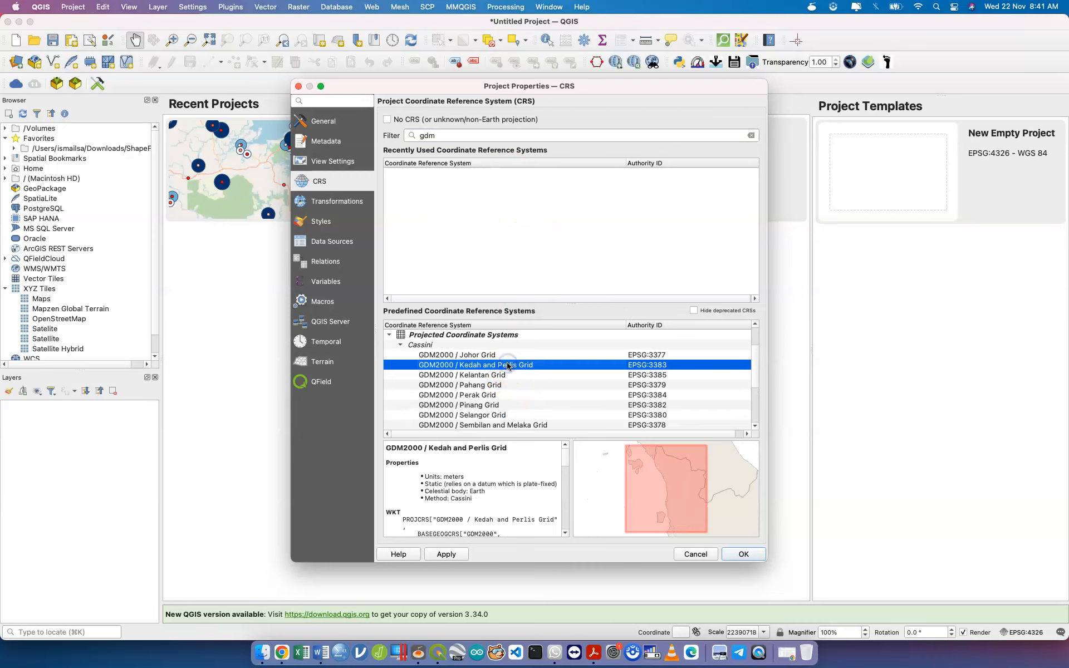
{"action": "left_click", "coordinate": [500, 355]}
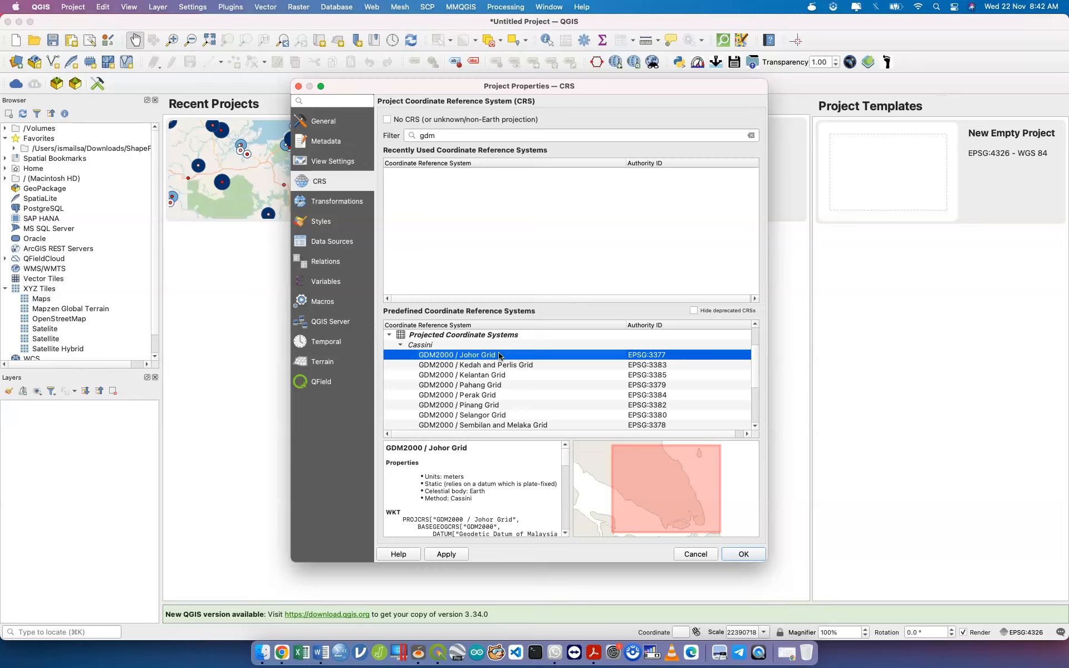
{"action": "left_click", "coordinate": [482, 365]}
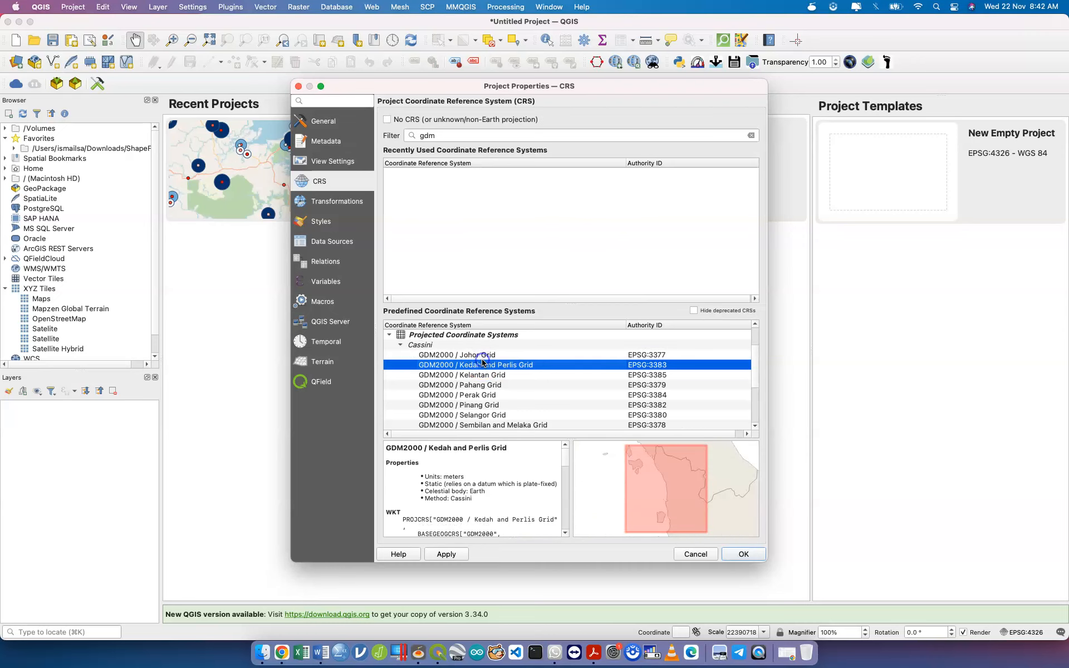
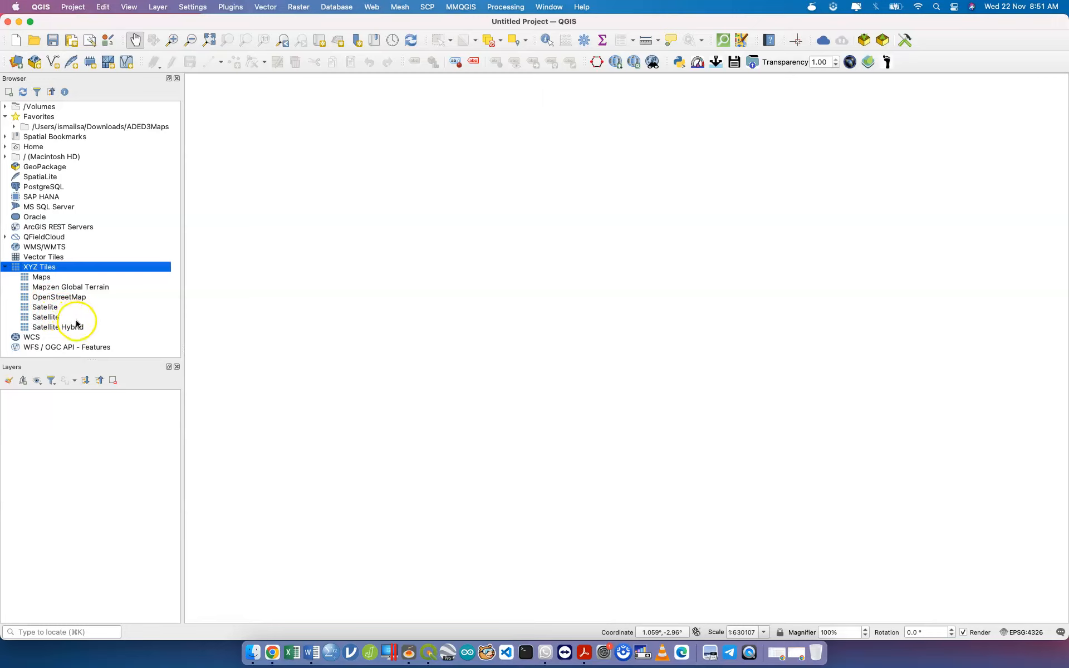
- Add the OpenStreetMap XYZ tile layer to the project and bring the Kuala Lumpur area into view
{"action": "left_click", "coordinate": [59, 298]}
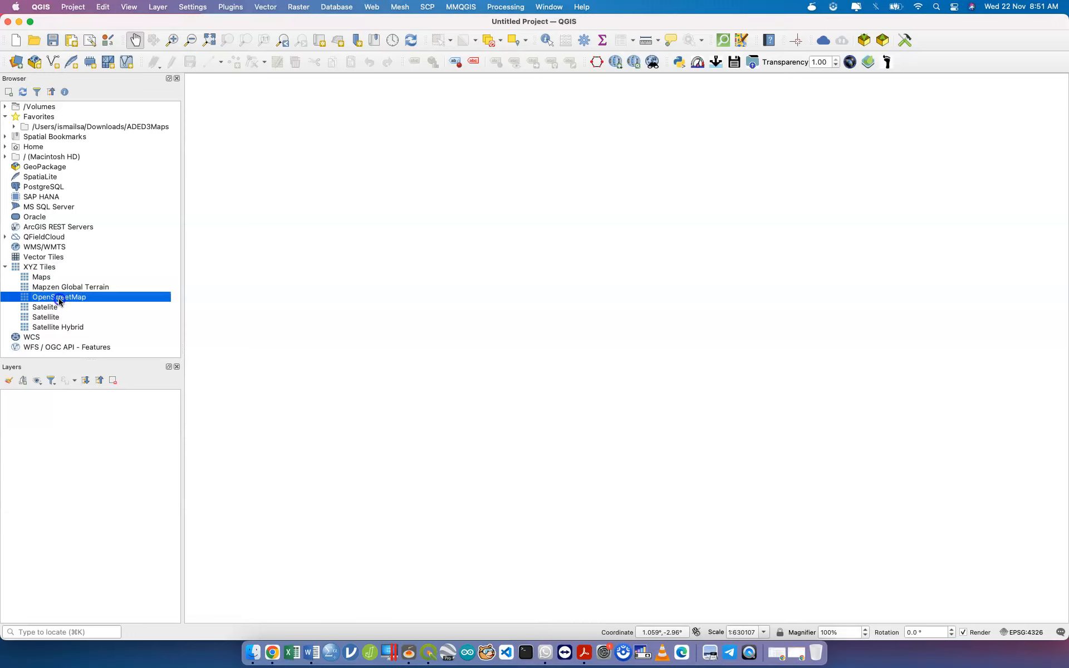
{"action": "double_click", "coordinate": [59, 300]}
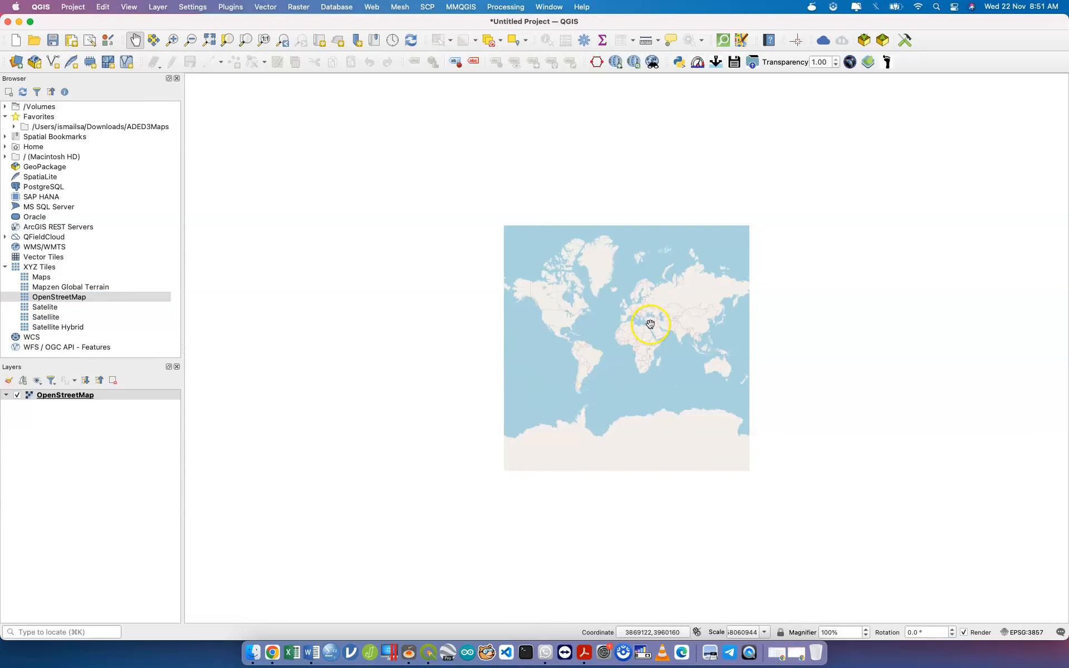
{"action": "scroll", "coordinate": [650, 323], "scroll_direction": "up", "scroll_amount": 5}
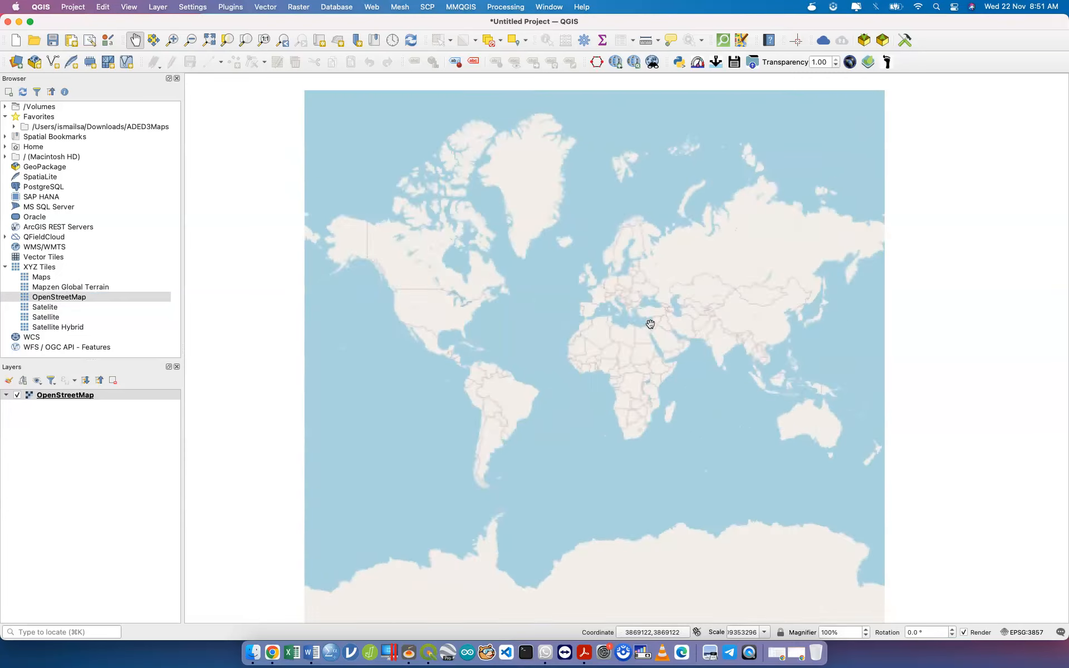
{"action": "left_click_drag", "start_coordinate": [823, 375], "coordinate": [483, 300]}
{"action": "scroll", "coordinate": [517, 320], "scroll_direction": "up", "scroll_amount": 4}
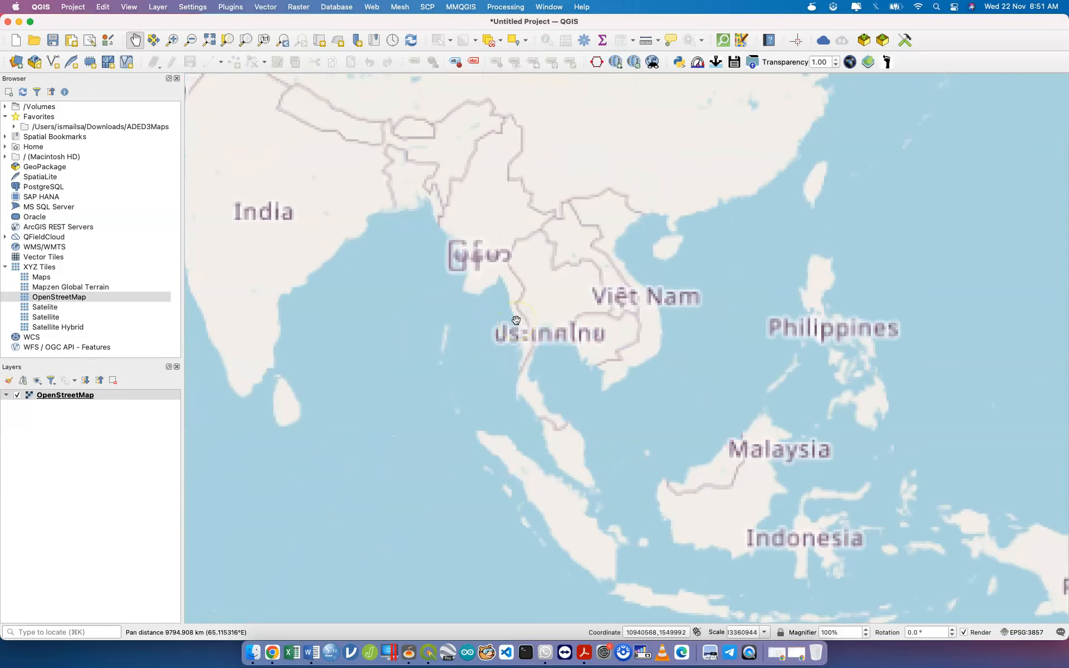
{"action": "scroll", "coordinate": [516, 321], "scroll_direction": "up", "scroll_amount": 1}
{"action": "left_click_drag", "start_coordinate": [618, 451], "coordinate": [530, 328]}
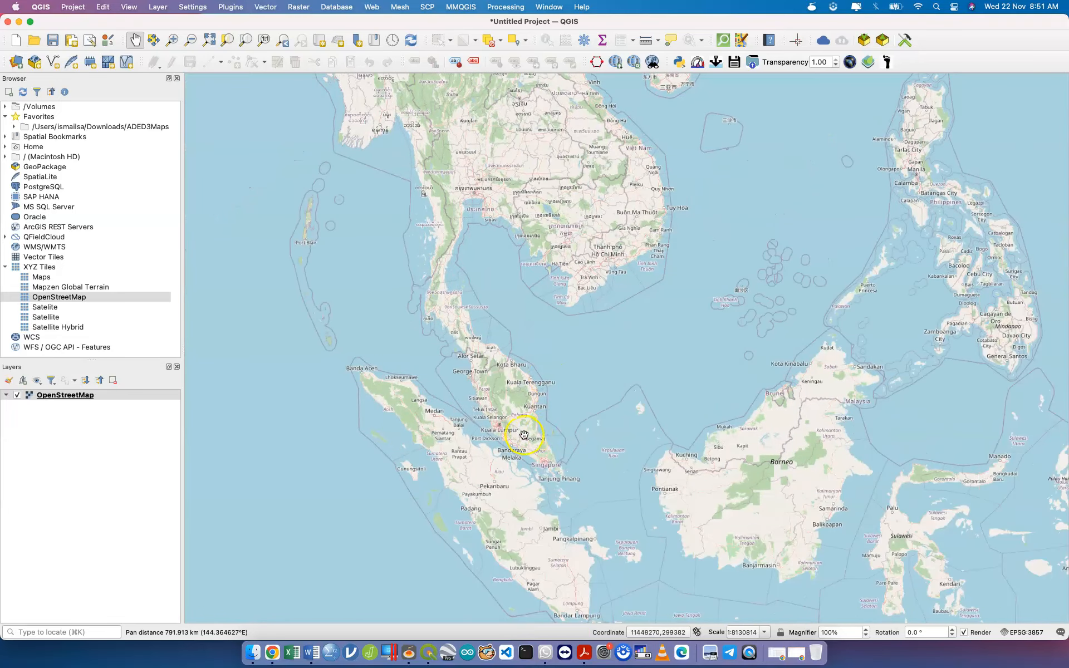
{"action": "scroll", "coordinate": [524, 435], "scroll_direction": "up", "scroll_amount": 2}
{"action": "scroll", "coordinate": [524, 435], "scroll_direction": "up", "scroll_amount": 6}
- Add the Maps XYZ tile layer and remove the OpenStreetMap layer from the project
{"action": "double_click", "coordinate": [86, 278]}
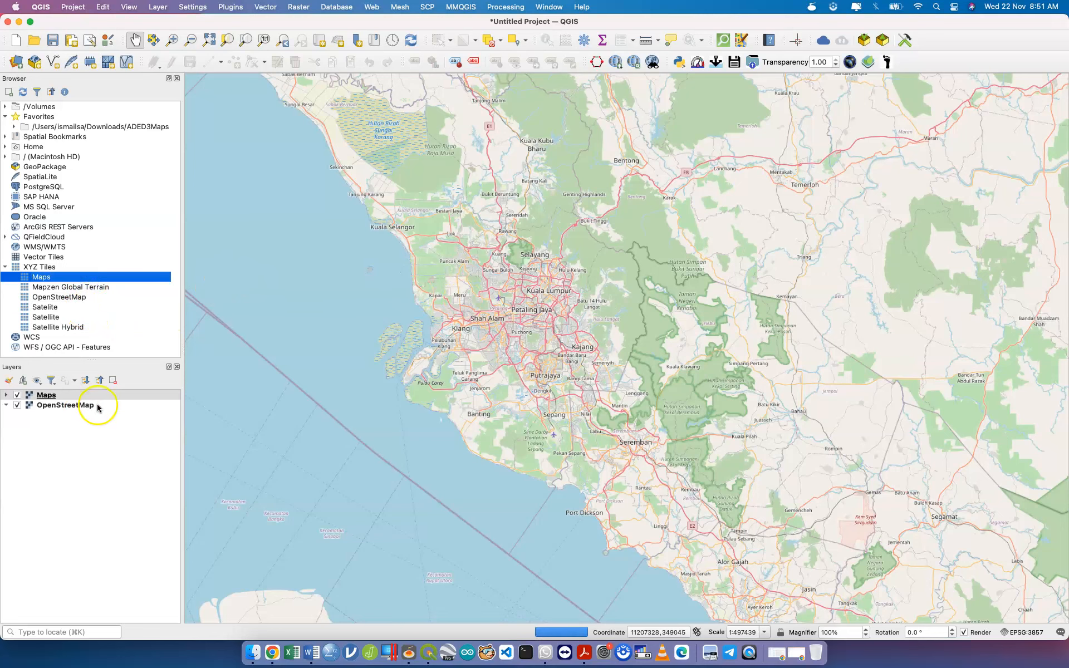
{"action": "left_click", "coordinate": [98, 406]}
{"action": "right_click", "coordinate": [103, 405]}
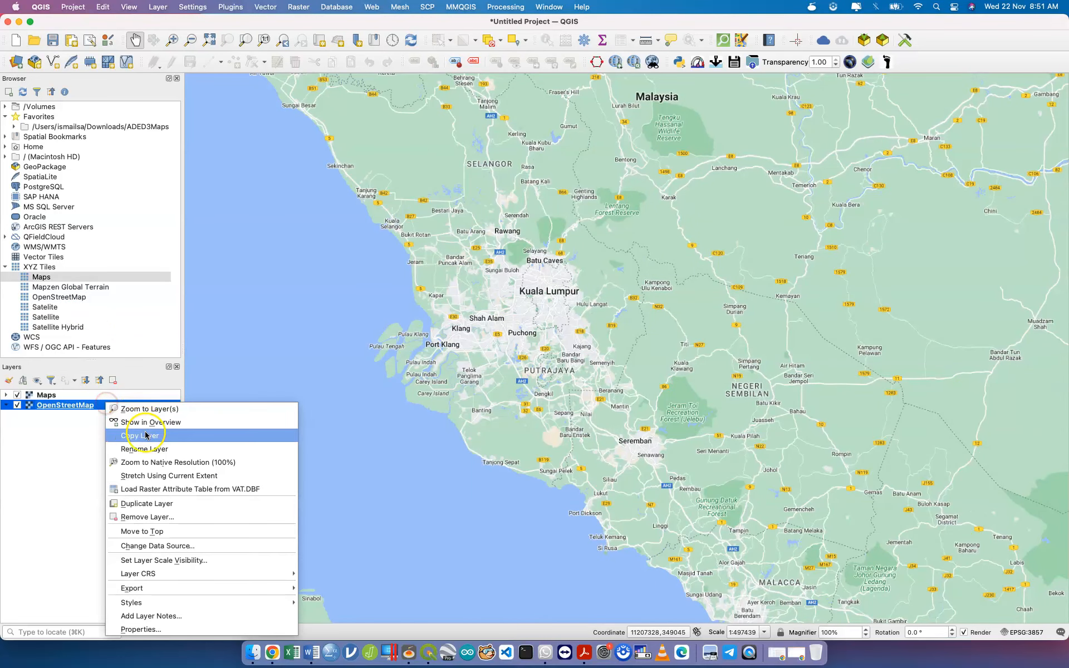
{"action": "left_click", "coordinate": [155, 518]}
{"action": "left_click", "coordinate": [568, 342]}
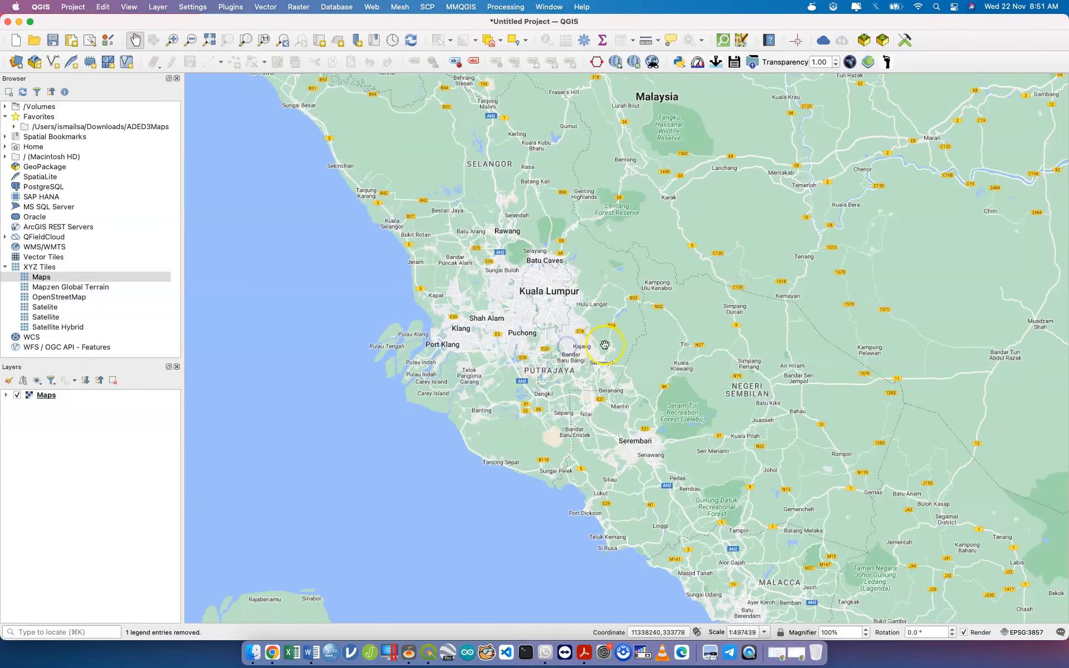
- Add the Mapzen Global Terrain tile layer and hide the Maps layer
{"action": "scroll", "coordinate": [594, 345], "scroll_direction": "up", "scroll_amount": 2}
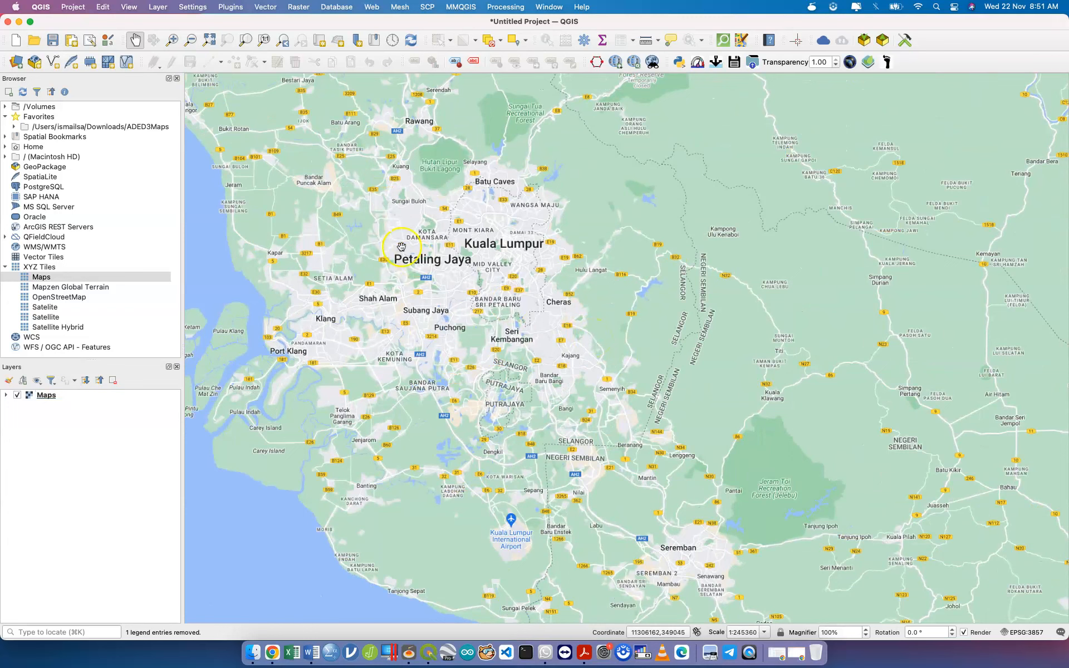
{"action": "double_click", "coordinate": [104, 287]}
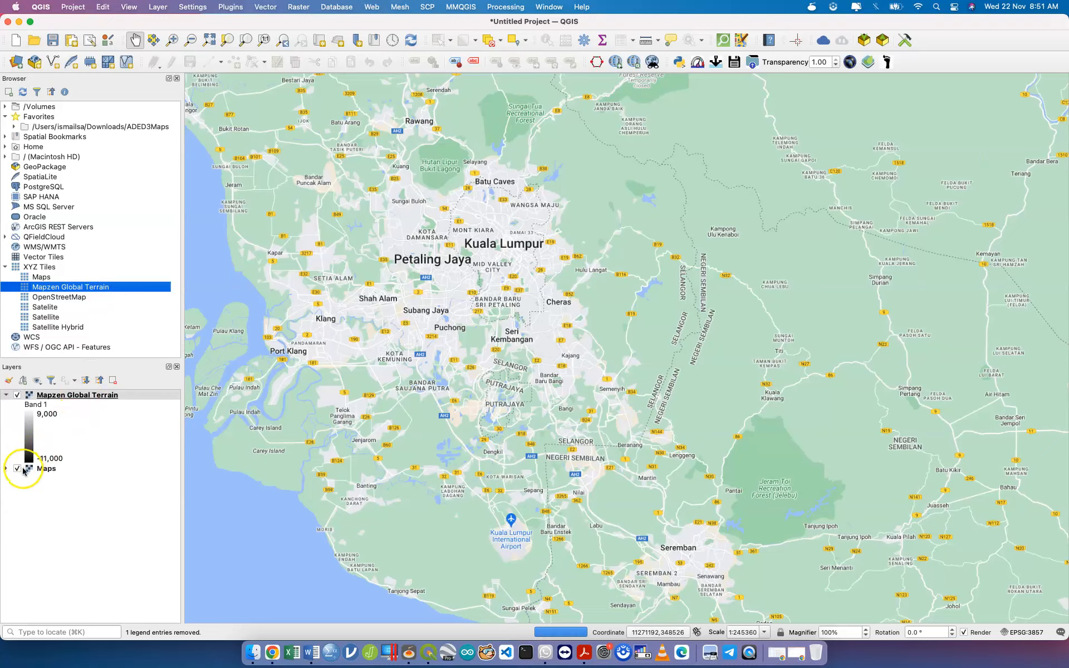
{"action": "left_click", "coordinate": [17, 469]}
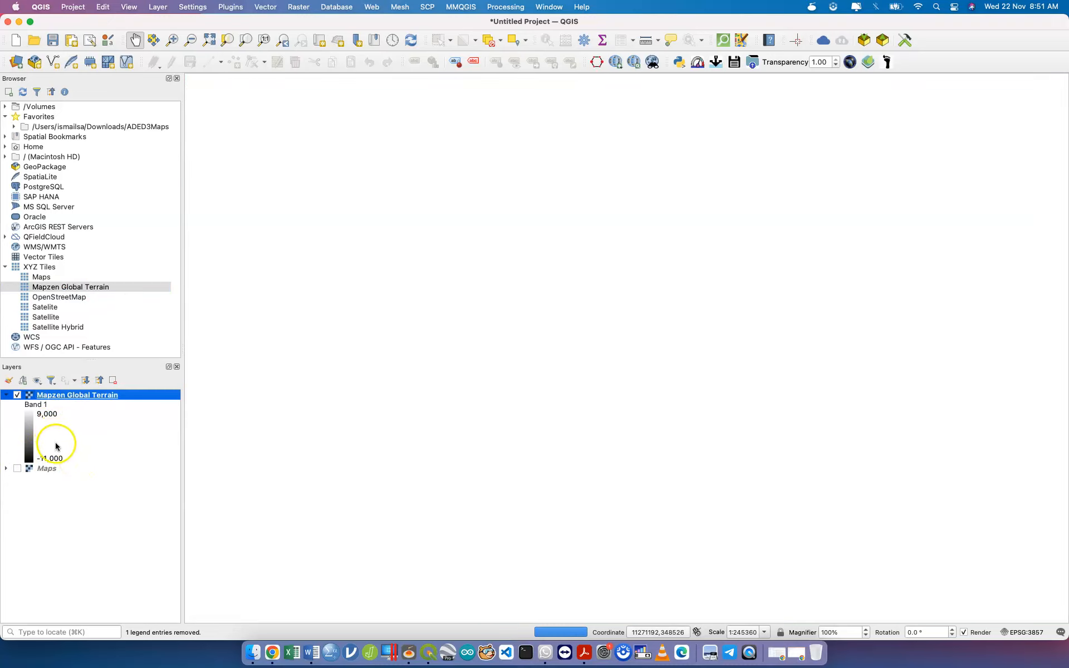
- Remove both the Mapzen Global Terrain and Maps layers from the project
{"action": "left_click", "coordinate": [92, 489]}
{"action": "left_click", "coordinate": [89, 469]}
{"action": "left_click", "coordinate": [86, 396], "text": "shift"}
{"action": "left_click", "coordinate": [113, 381]}
{"action": "left_click", "coordinate": [570, 343]}
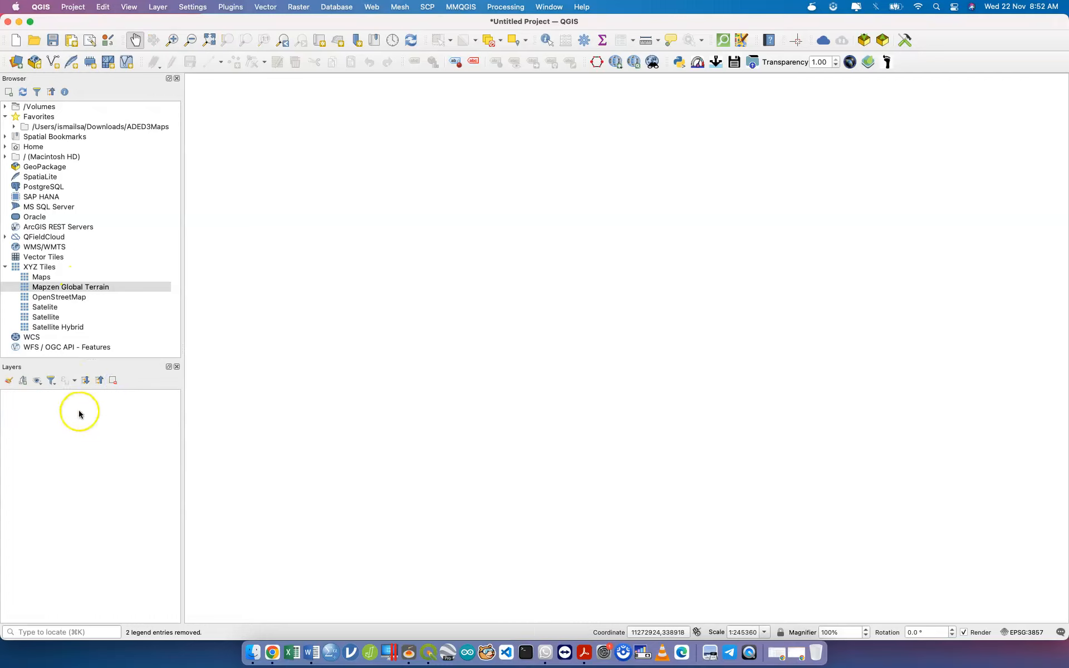
- Add the OpenStreetMap XYZ tile layer to the project and remove it again
{"action": "double_click", "coordinate": [66, 299]}
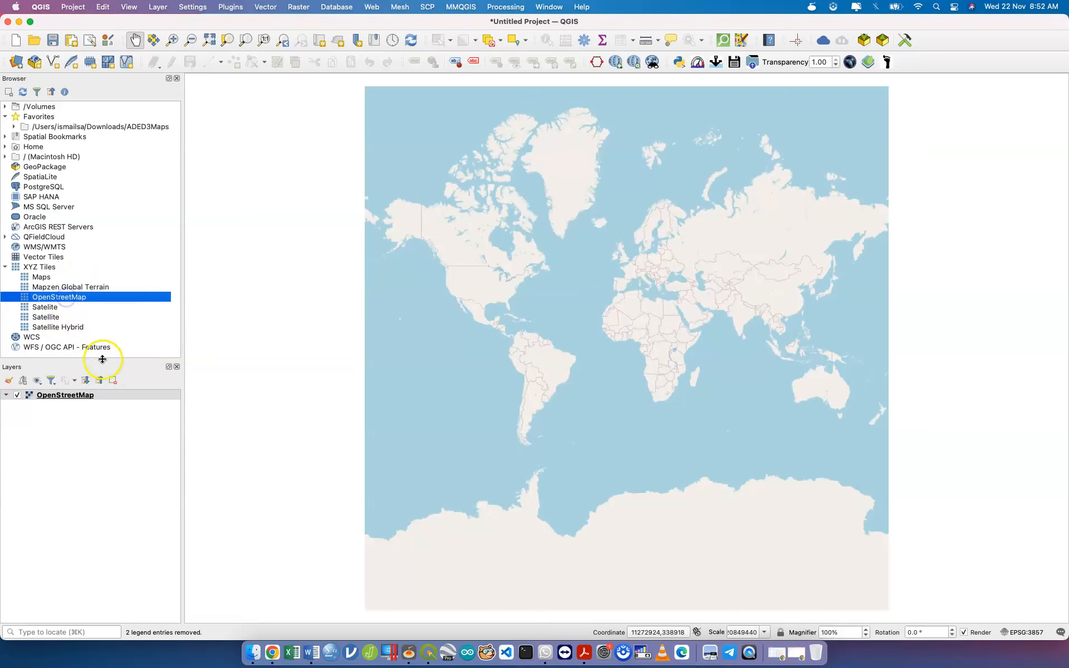
{"action": "right_click", "coordinate": [117, 395]}
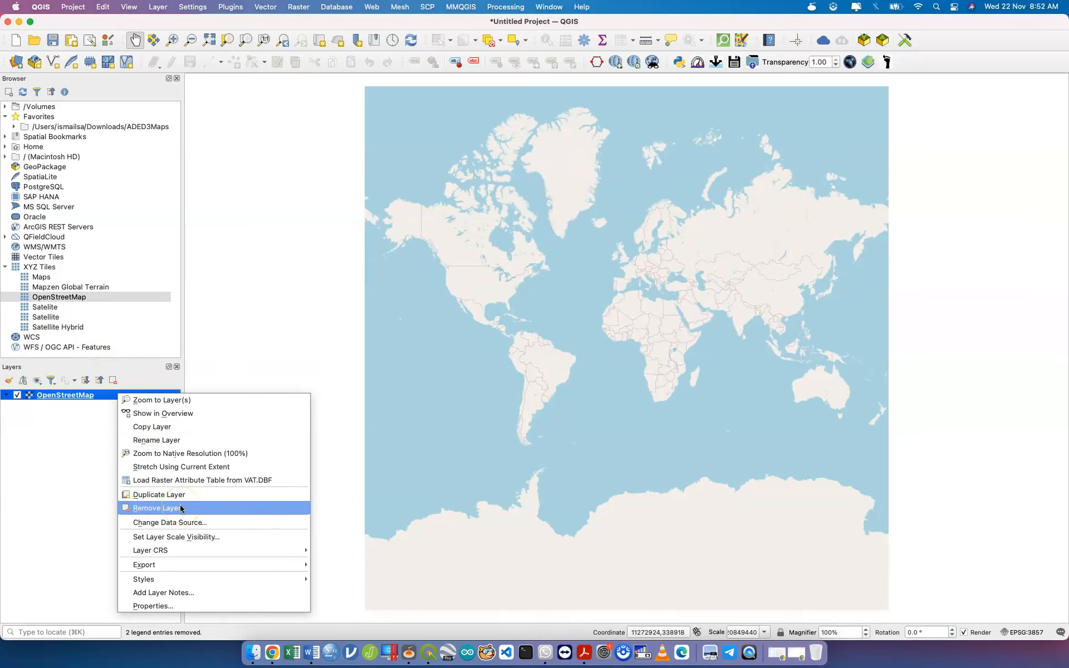
{"action": "left_click", "coordinate": [59, 468]}
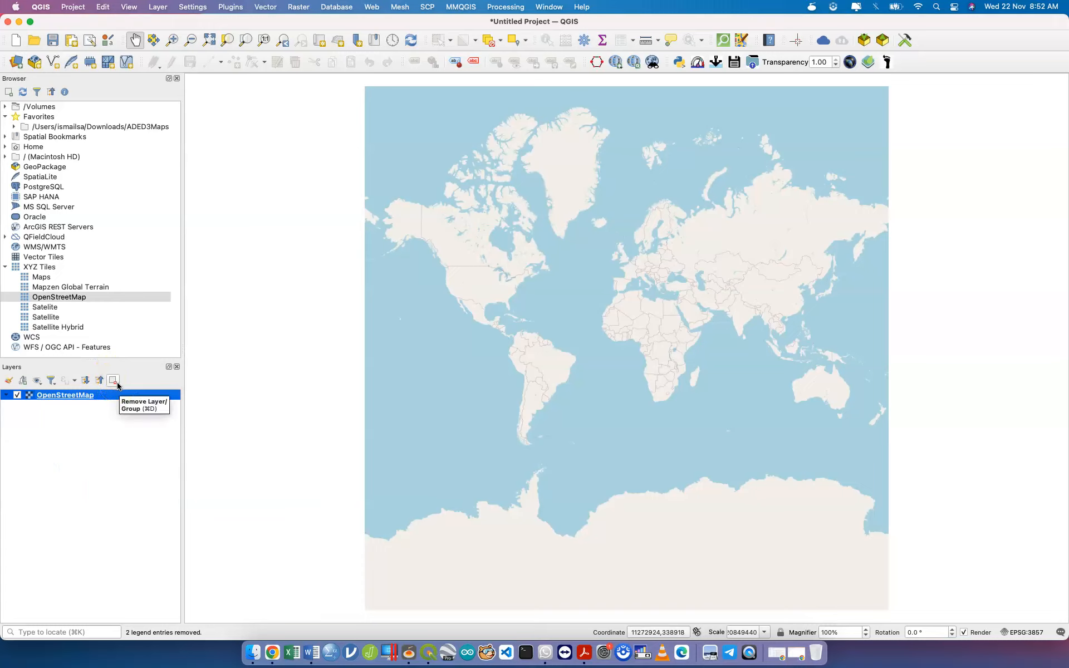
{"action": "right_click", "coordinate": [109, 395]}
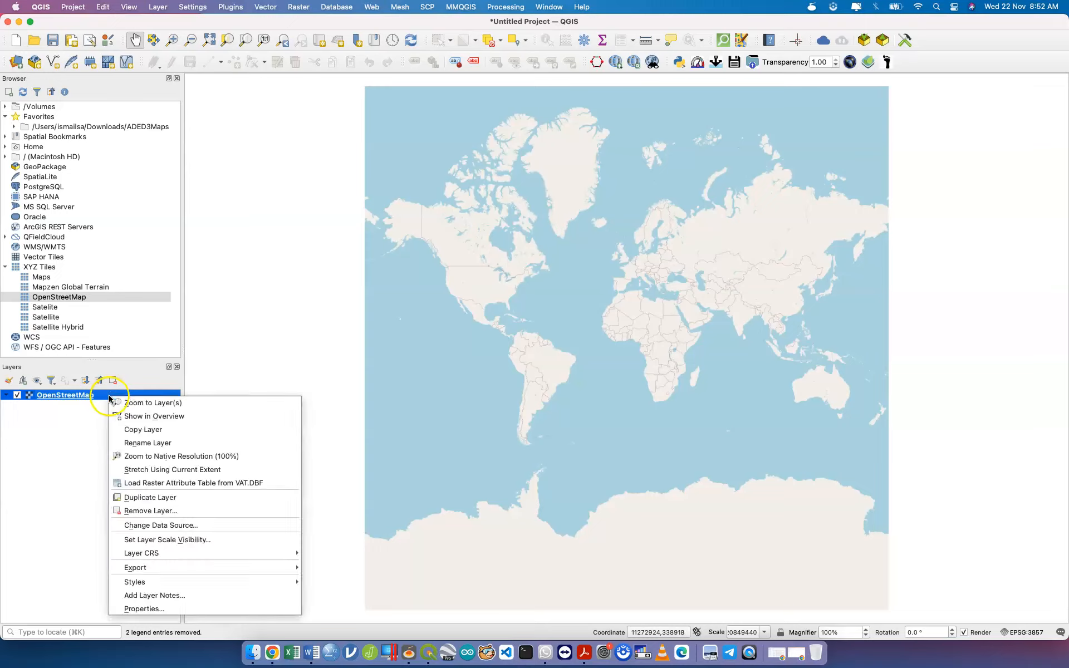
{"action": "left_click", "coordinate": [159, 510]}
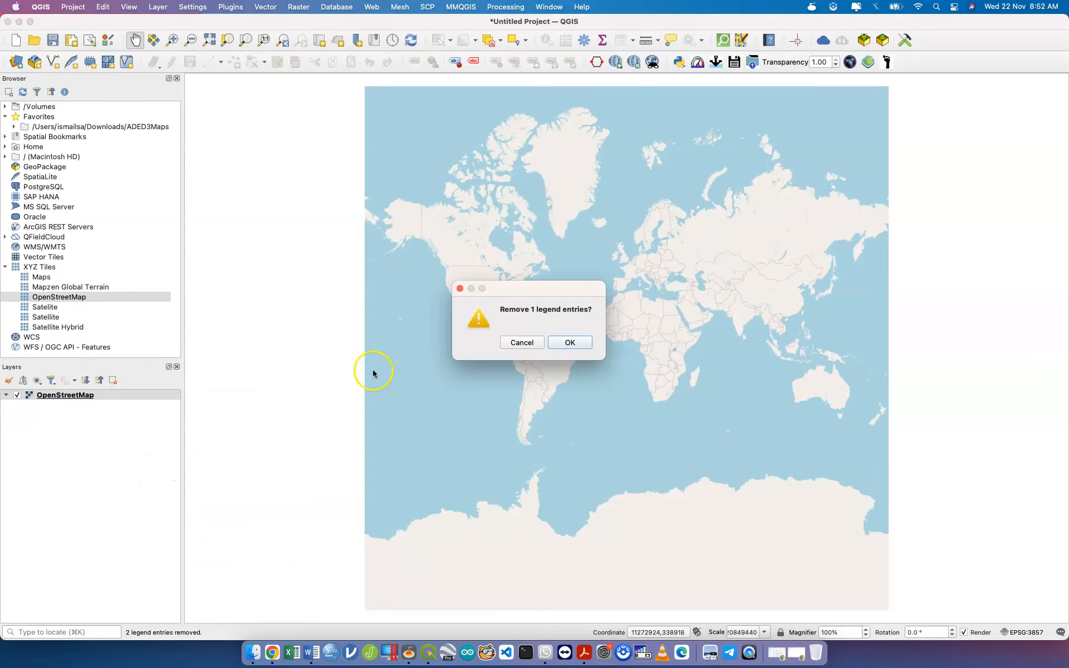
{"action": "left_click", "coordinate": [560, 345]}
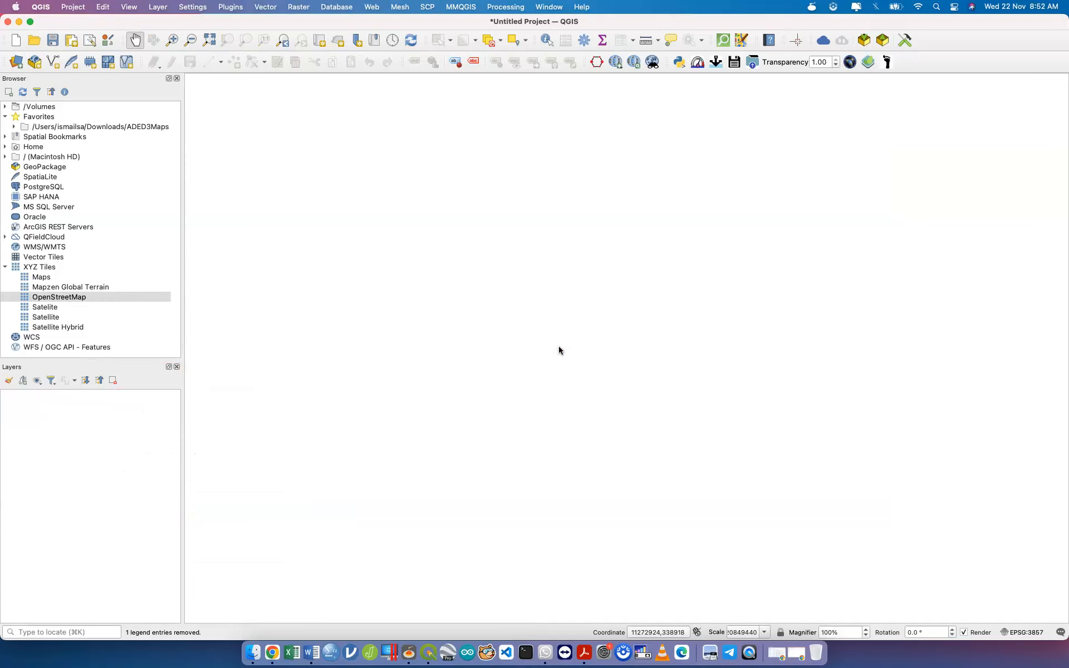
- Add the Satellite and Satelite XYZ tile layers, and remove the Satellite layer so only Satelite is kept
{"action": "double_click", "coordinate": [59, 317]}
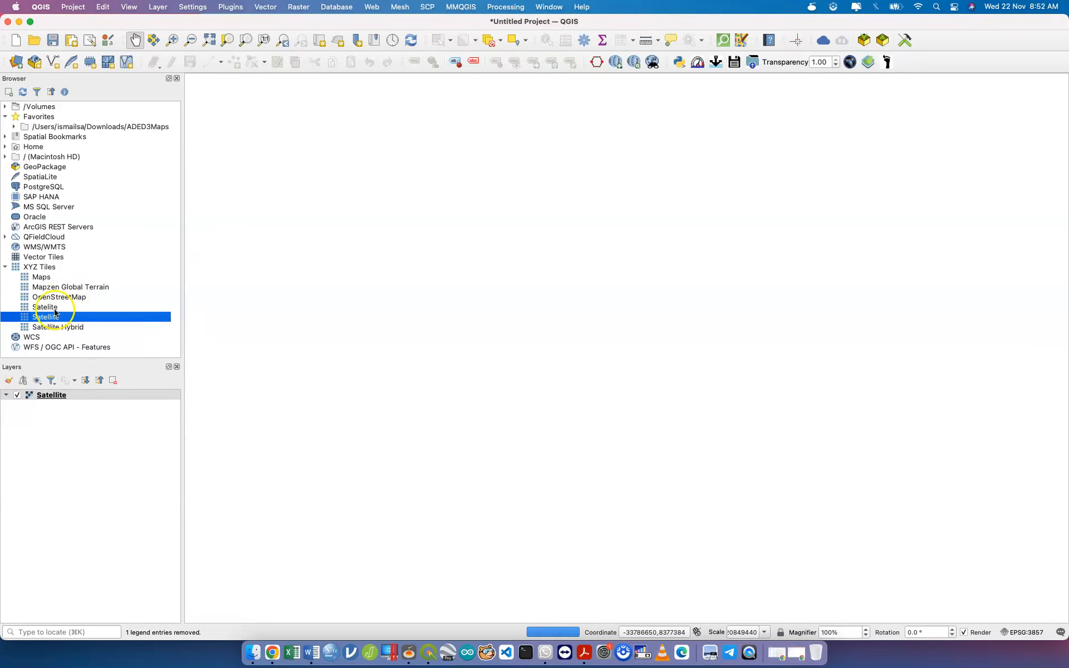
{"action": "double_click", "coordinate": [54, 308]}
{"action": "left_click", "coordinate": [66, 406]}
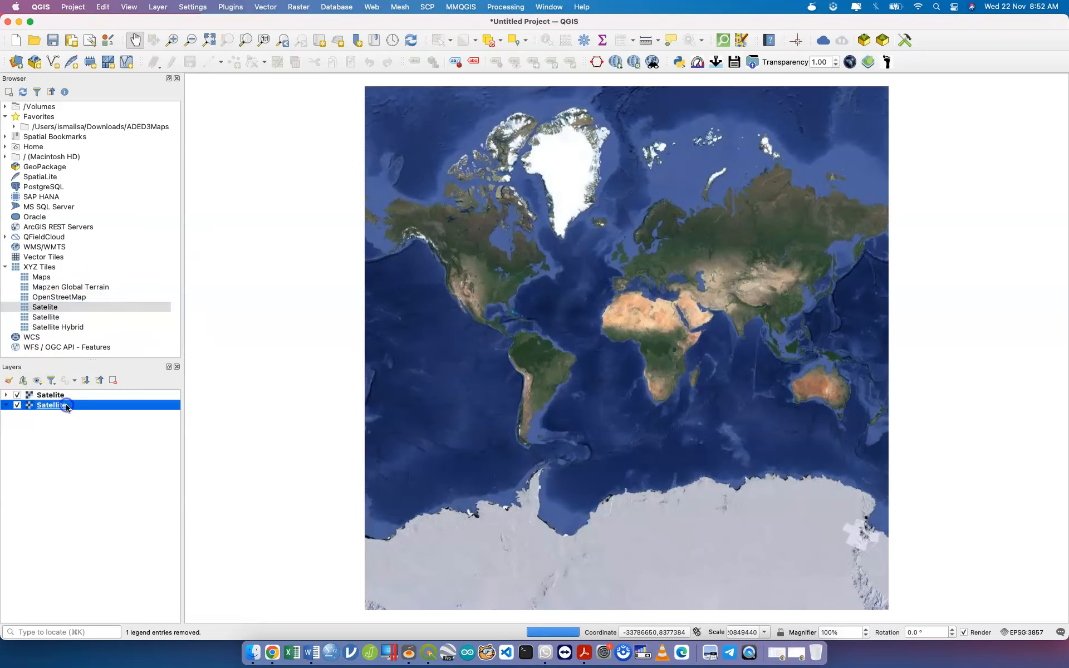
{"action": "right_click", "coordinate": [66, 406]}
{"action": "left_click", "coordinate": [110, 520]}
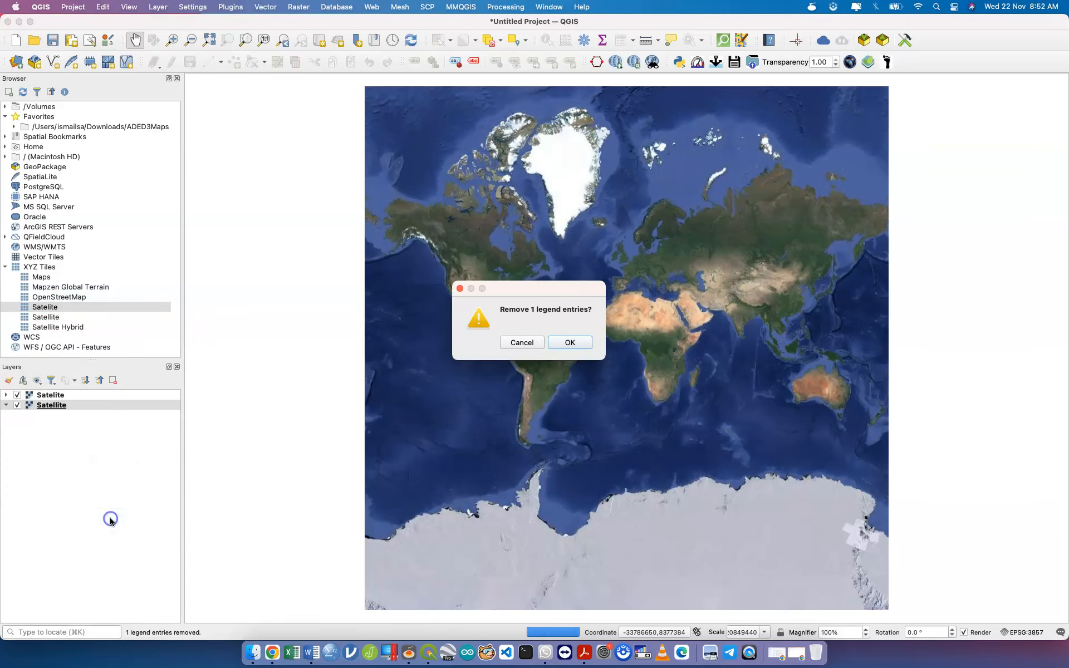
{"action": "left_click", "coordinate": [579, 344]}
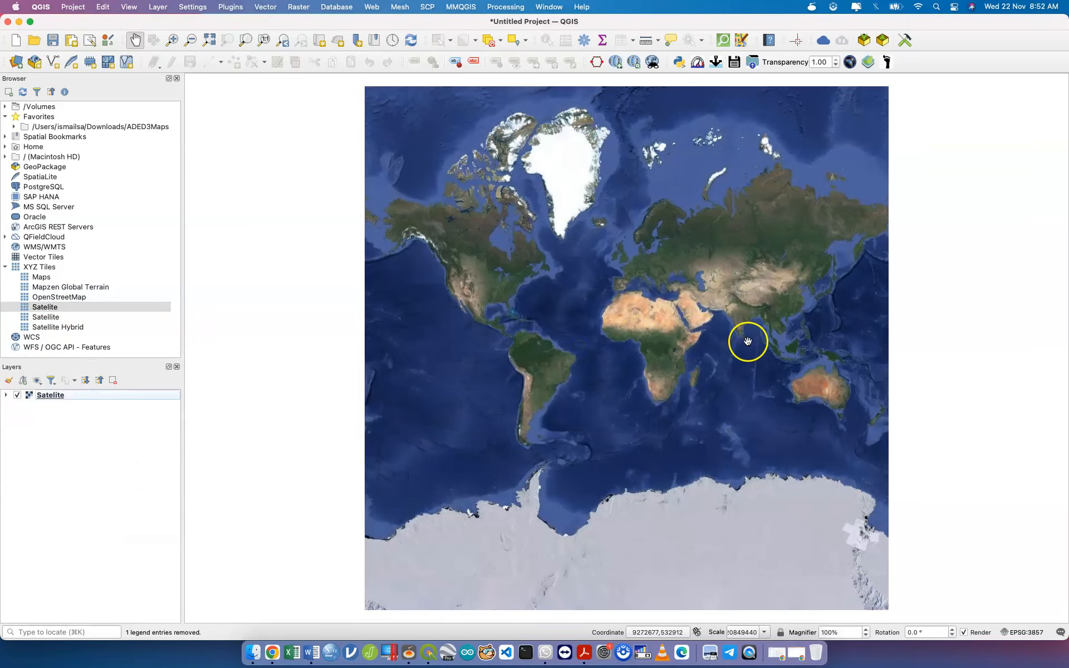
- Examine the Satelite imagery over Peninsular Malaysia, closing in on the Kuala Lumpur and Klang urban area
{"action": "left_click_drag", "start_coordinate": [748, 341], "coordinate": [707, 325]}
{"action": "scroll", "coordinate": [706, 325], "scroll_direction": "up", "scroll_amount": 5}
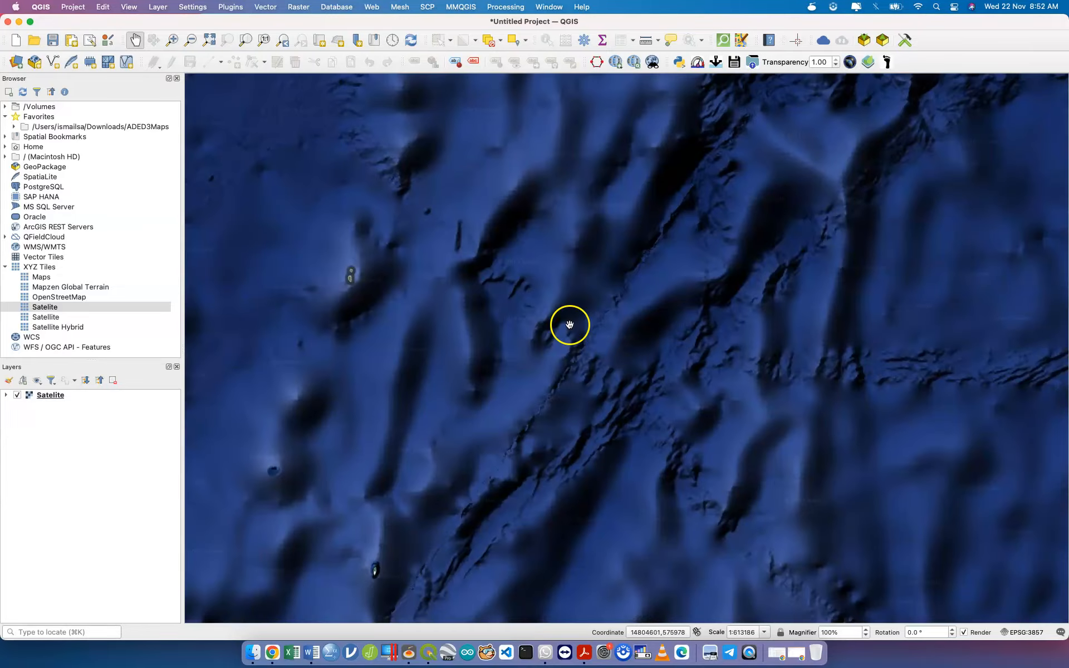
{"action": "left_click_drag", "start_coordinate": [568, 324], "coordinate": [930, 312]}
{"action": "scroll", "coordinate": [931, 312], "scroll_direction": "down", "scroll_amount": 1}
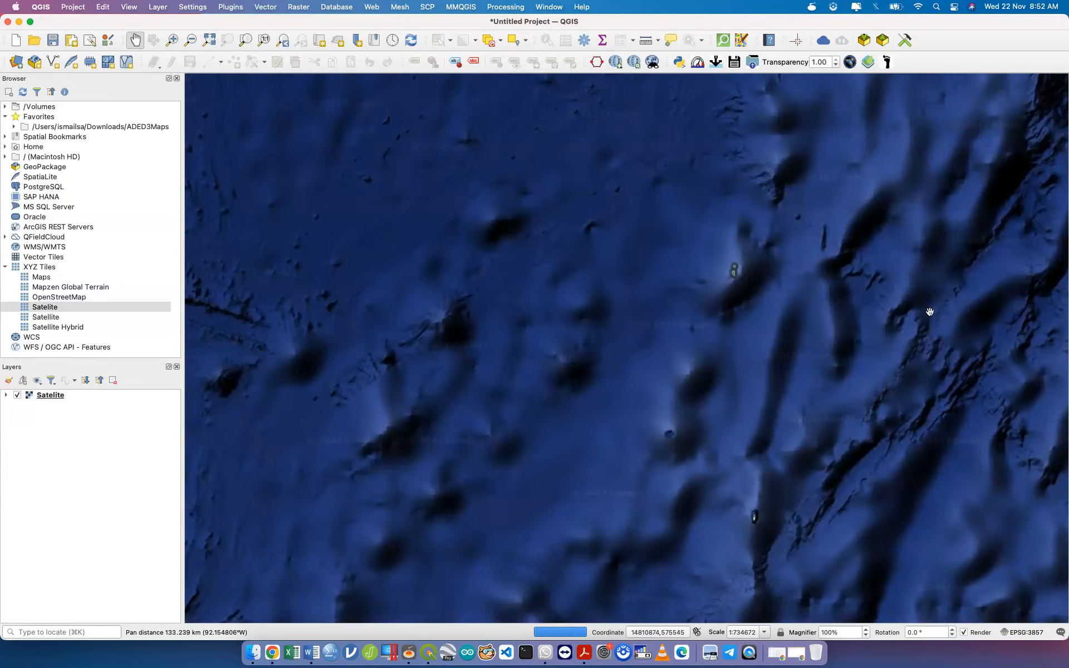
{"action": "left_click", "coordinate": [841, 325]}
{"action": "key", "text": "super+shift+f"}
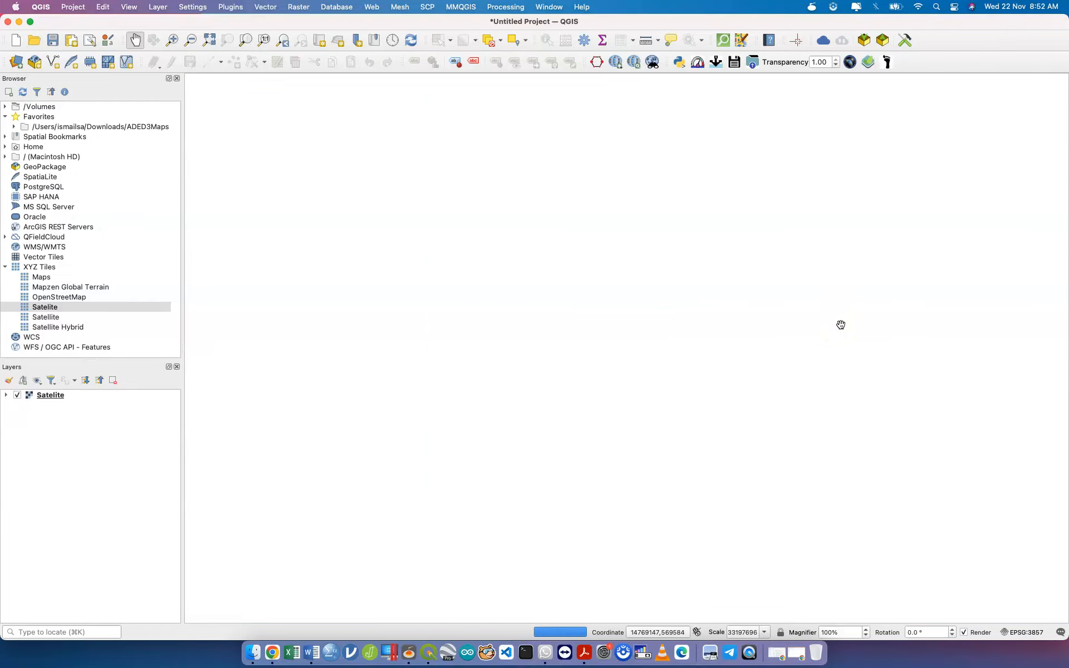
{"action": "scroll", "coordinate": [827, 323], "scroll_direction": "up", "scroll_amount": 2}
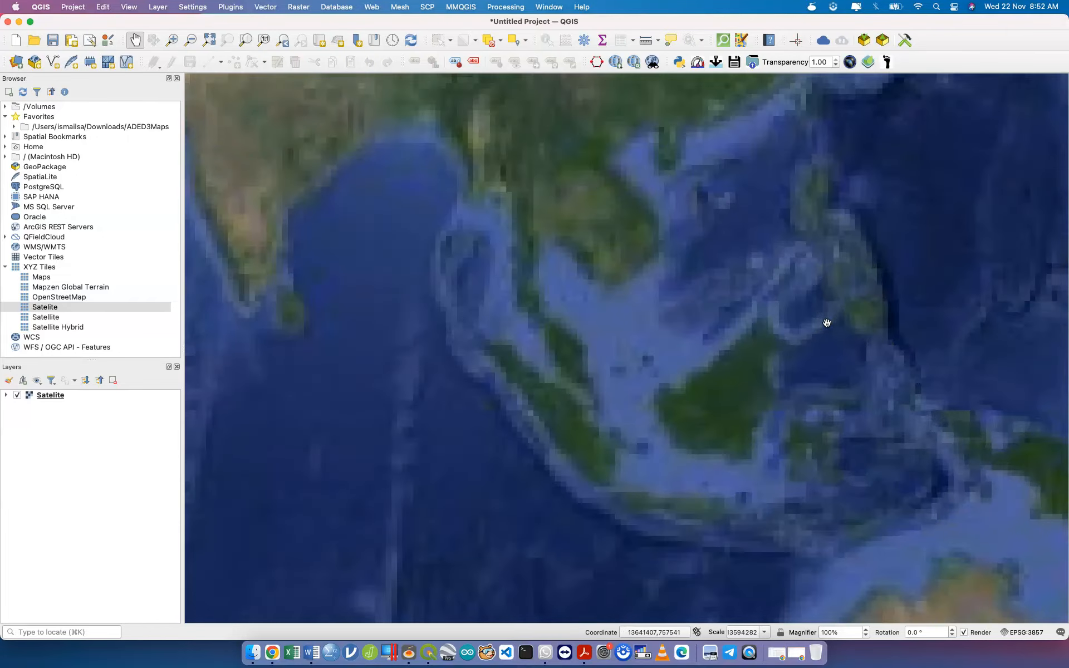
{"action": "scroll", "coordinate": [828, 323], "scroll_direction": "up", "scroll_amount": 1}
{"action": "left_click_drag", "start_coordinate": [826, 323], "coordinate": [609, 393]}
{"action": "scroll", "coordinate": [609, 393], "scroll_direction": "up", "scroll_amount": 3}
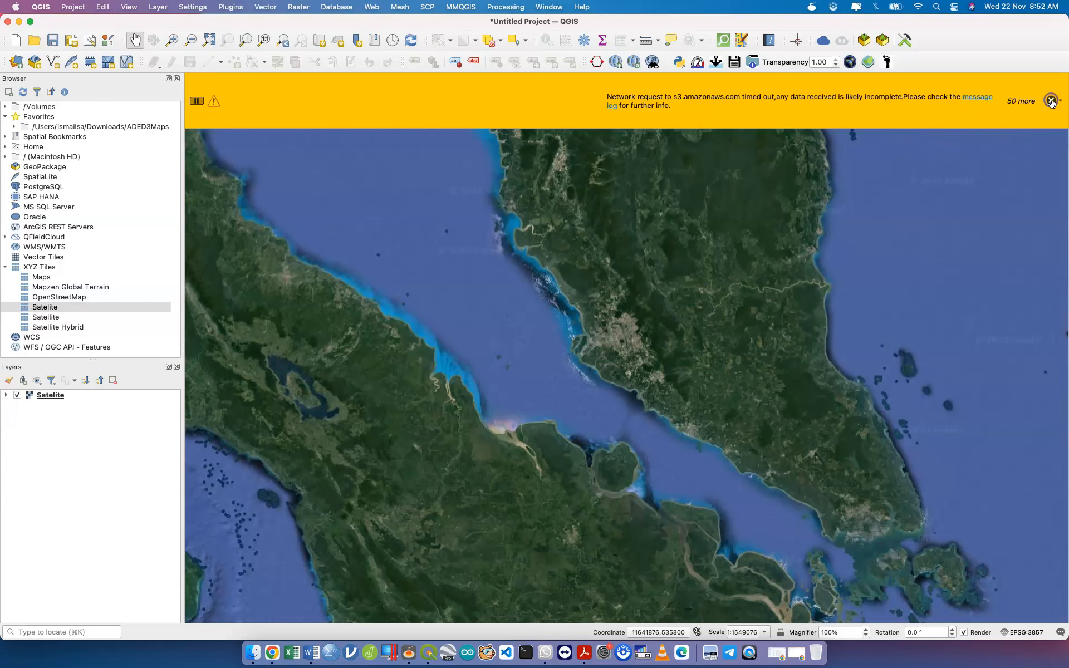
{"action": "left_click", "coordinate": [613, 353]}
{"action": "scroll", "coordinate": [610, 349], "scroll_direction": "up", "scroll_amount": 3}
{"action": "scroll", "coordinate": [630, 310], "scroll_direction": "up", "scroll_amount": 1}
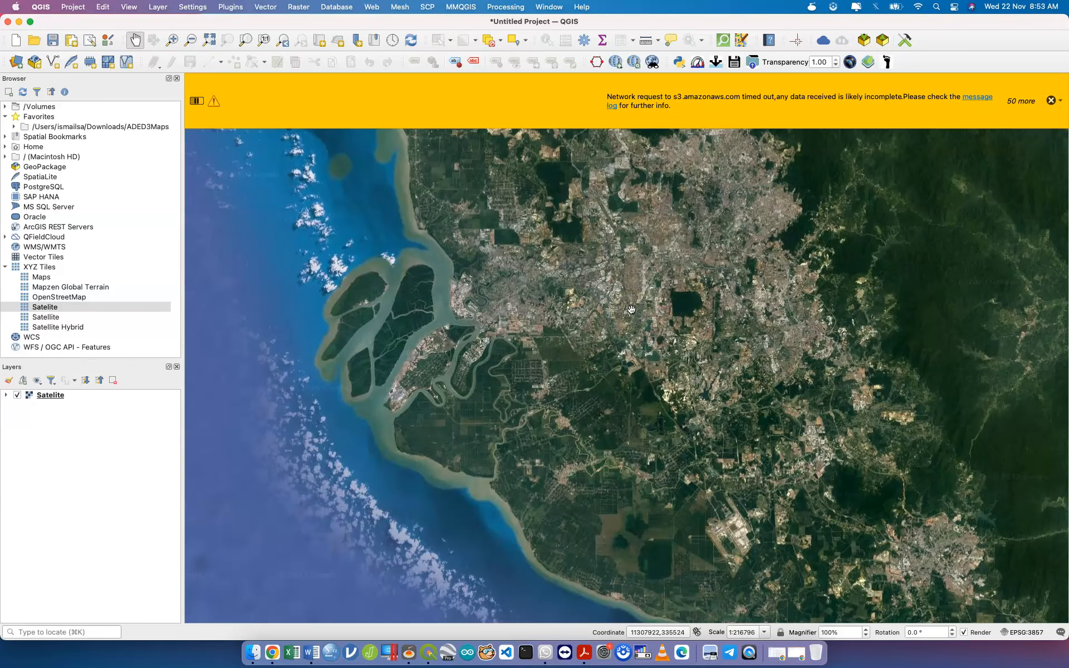
{"action": "left_click_drag", "start_coordinate": [629, 310], "coordinate": [508, 401]}
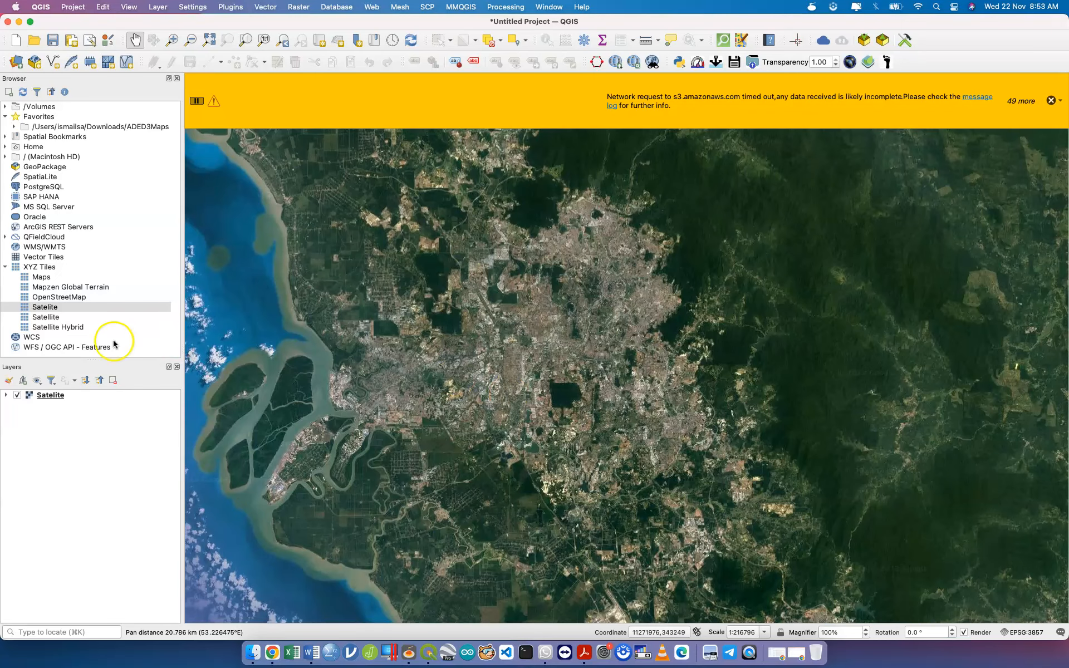
- Start a new XYZ Tiles connection and name it Satelite
{"action": "left_click", "coordinate": [40, 268]}
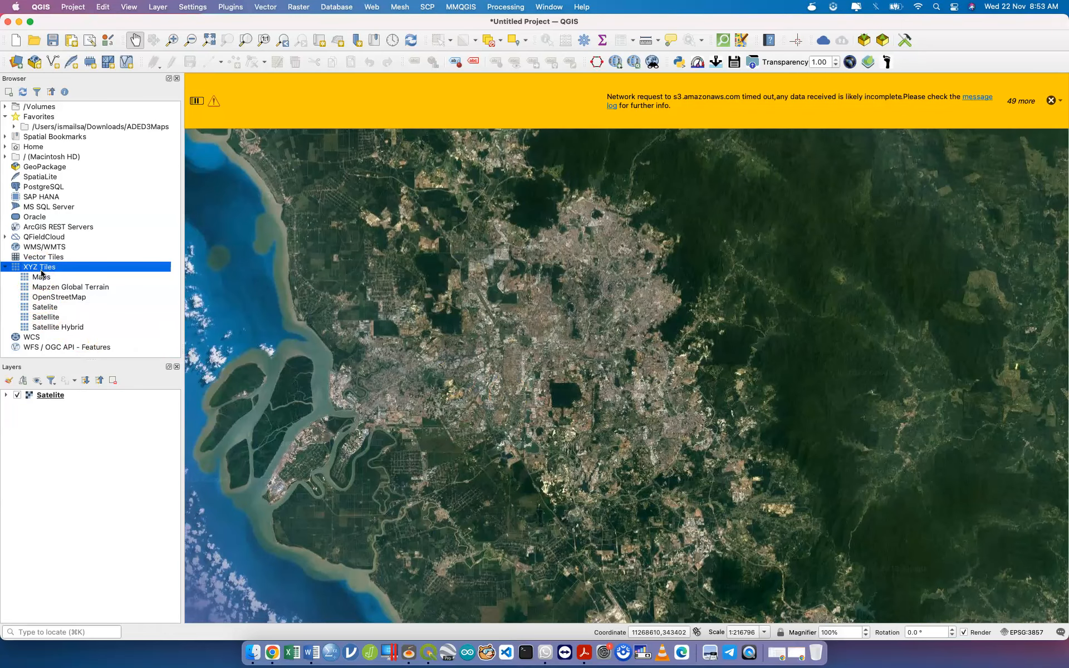
{"action": "right_click", "coordinate": [41, 273]}
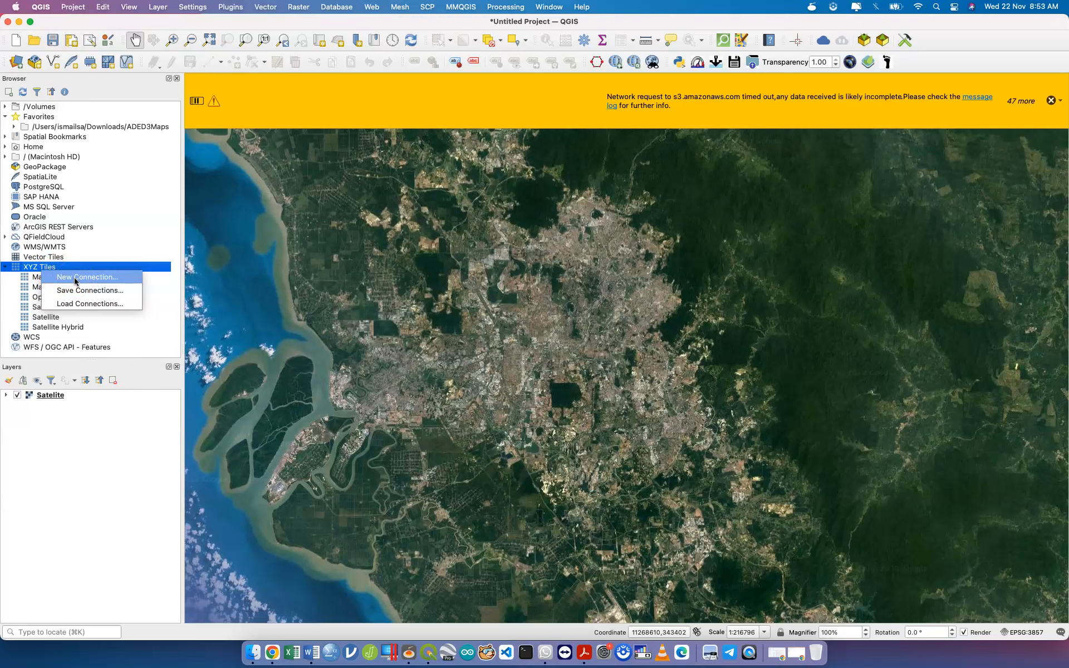
{"action": "left_click", "coordinate": [76, 281]}
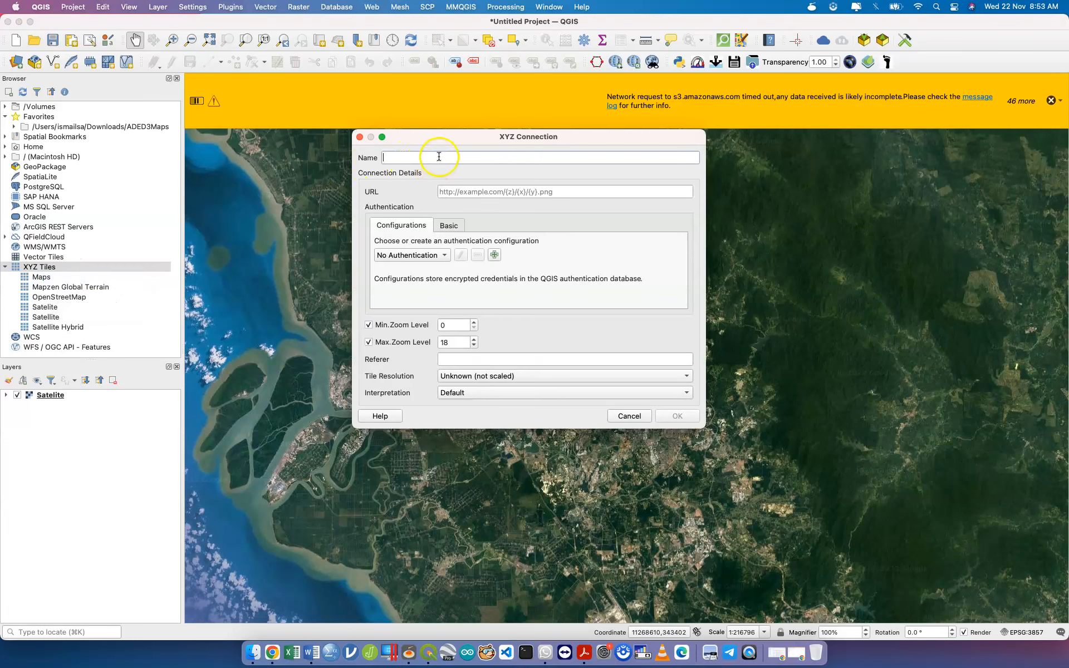
{"action": "left_click", "coordinate": [408, 158]}
{"action": "type", "text": "Satelite"}
{"action": "left_click", "coordinate": [479, 195]}
{"action": "left_click", "coordinate": [467, 189]}
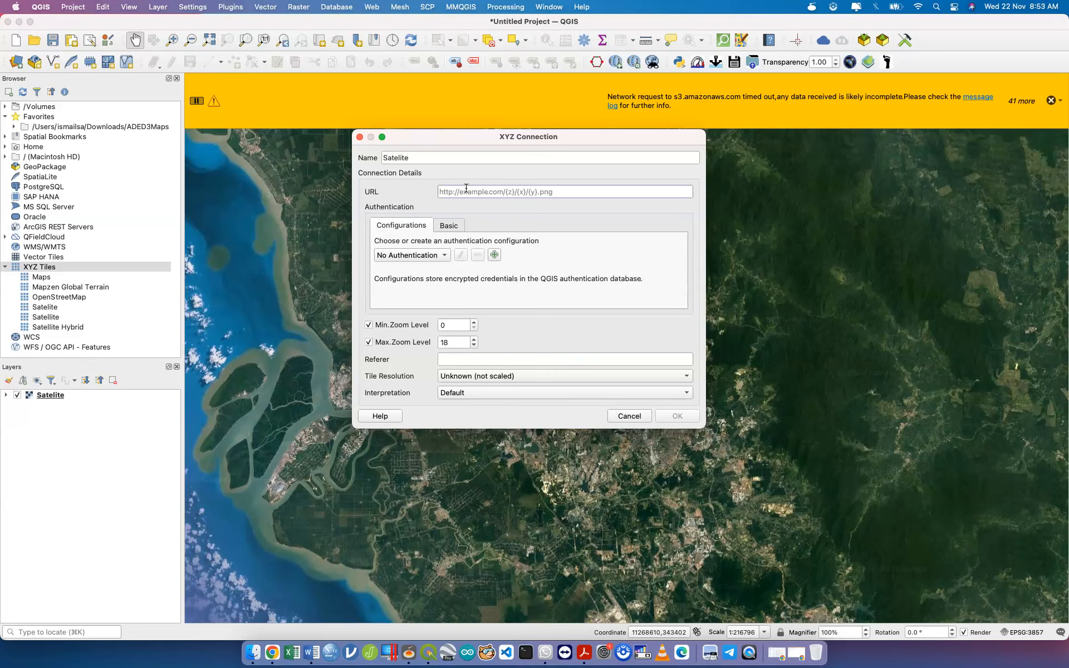
- Switch to Chrome and search Google for "satelite map qgis" in a new tab
{"action": "key", "text": "ctrl+Up"}
{"action": "left_click", "coordinate": [593, 264]}
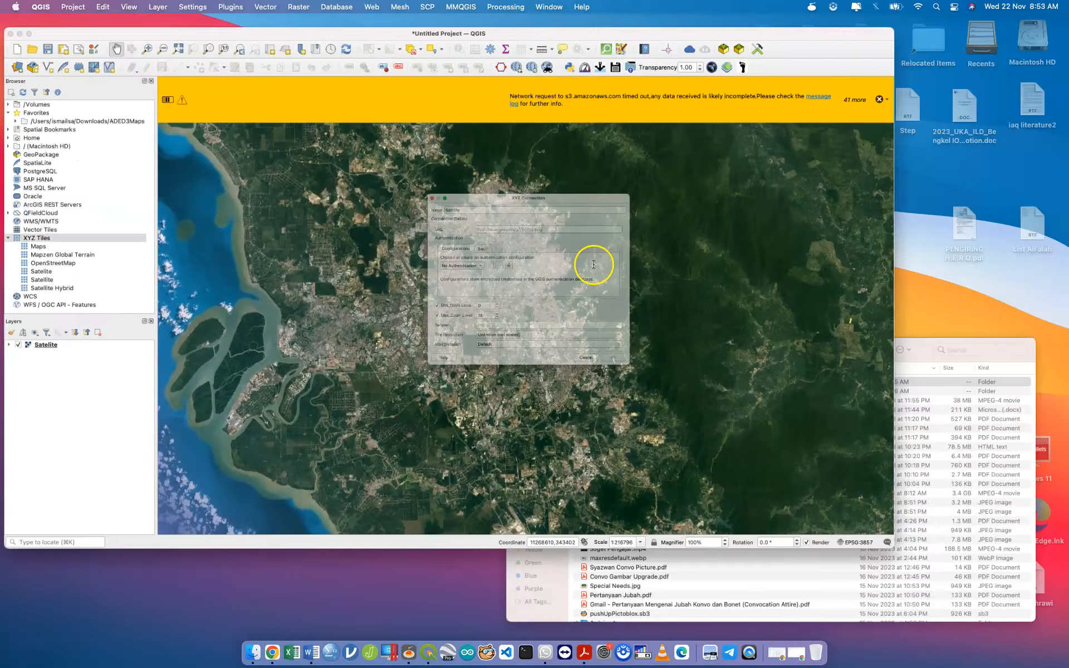
{"action": "left_click", "coordinate": [793, 655]}
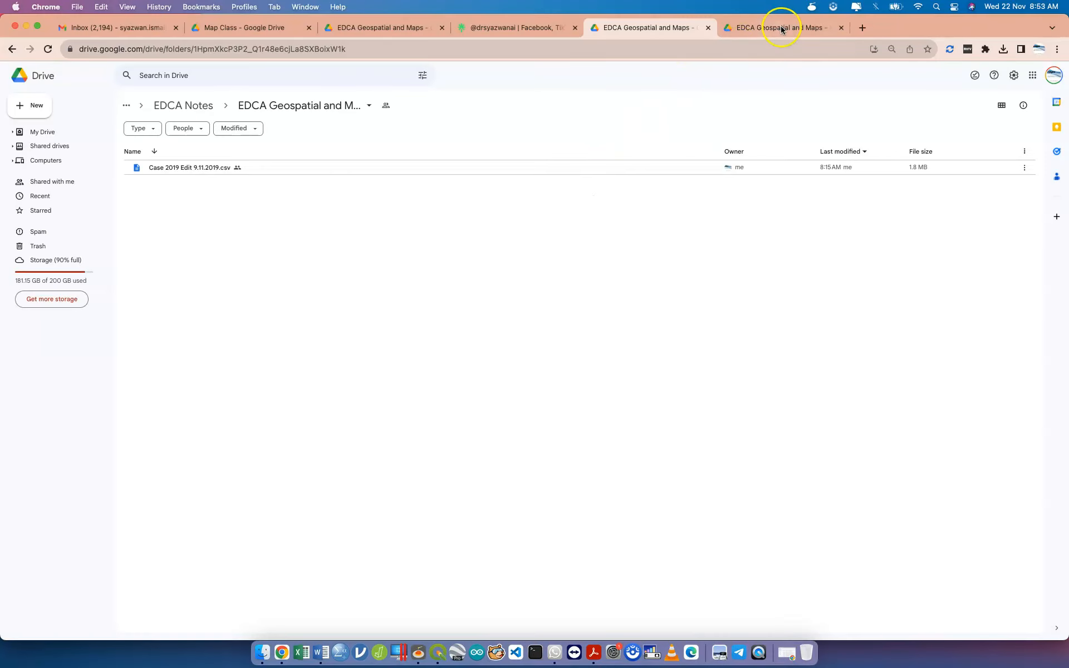
{"action": "left_click", "coordinate": [782, 28]}
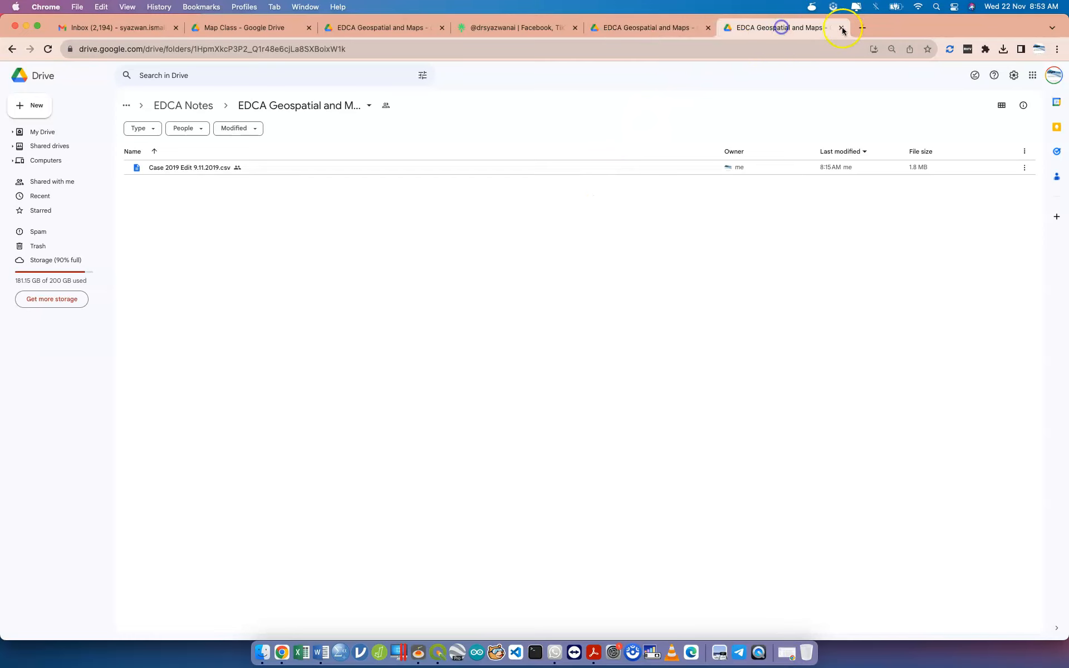
{"action": "left_click", "coordinate": [862, 29]}
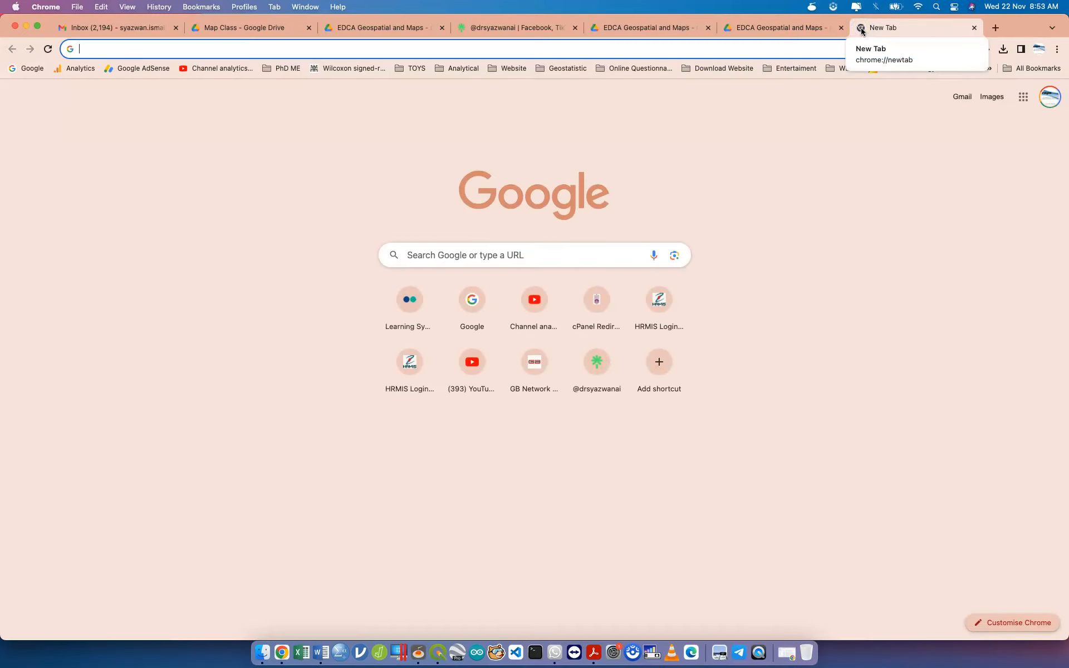
{"action": "type", "text": "satelite"}
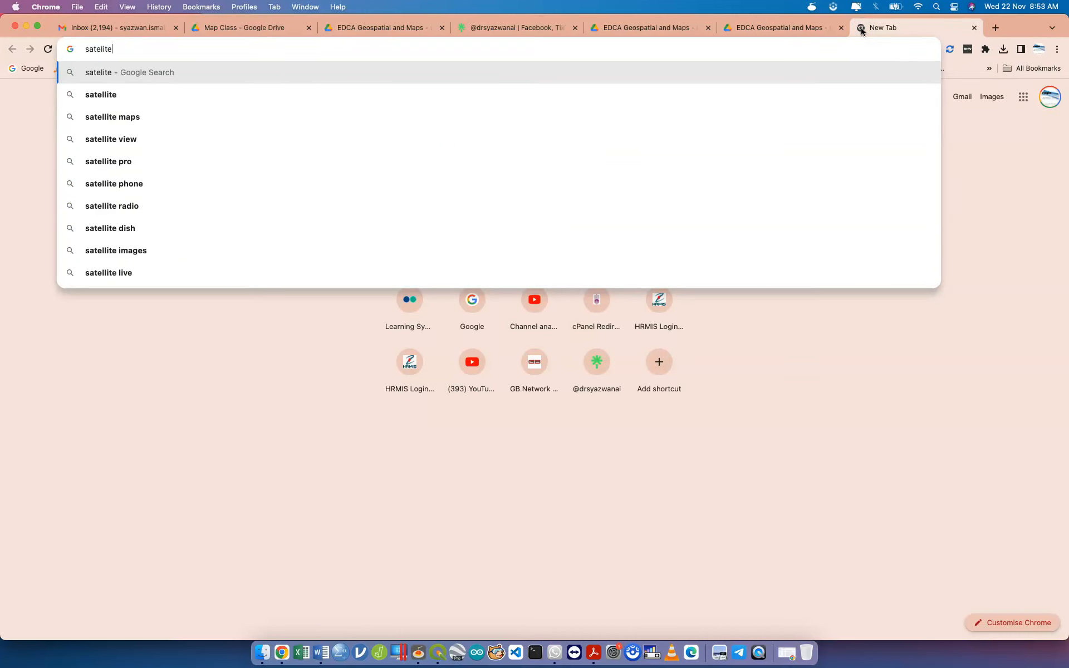
{"action": "type", "text": " map qgis"}
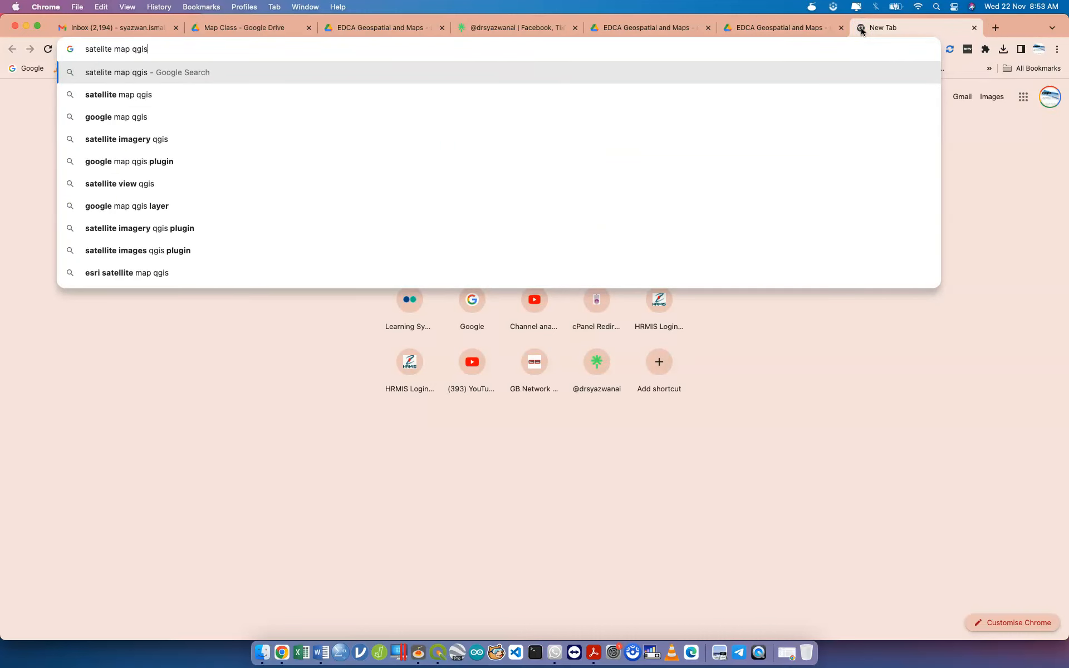
{"action": "key", "text": "Return"}
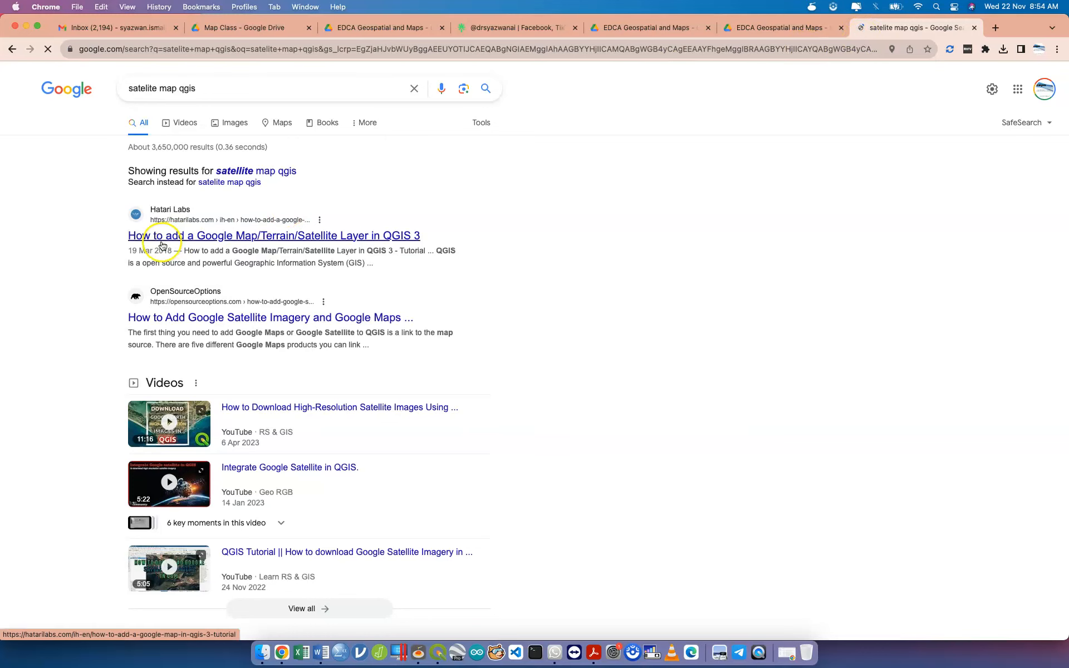
- Open the Hatari Labs tutorial on adding Google Map layers in QGIS 3 and locate its Satellite only tile URL
{"action": "scroll", "coordinate": [163, 245], "scroll_direction": "up", "scroll_amount": 5}
{"action": "scroll", "coordinate": [162, 245], "scroll_direction": "up", "scroll_amount": 1}
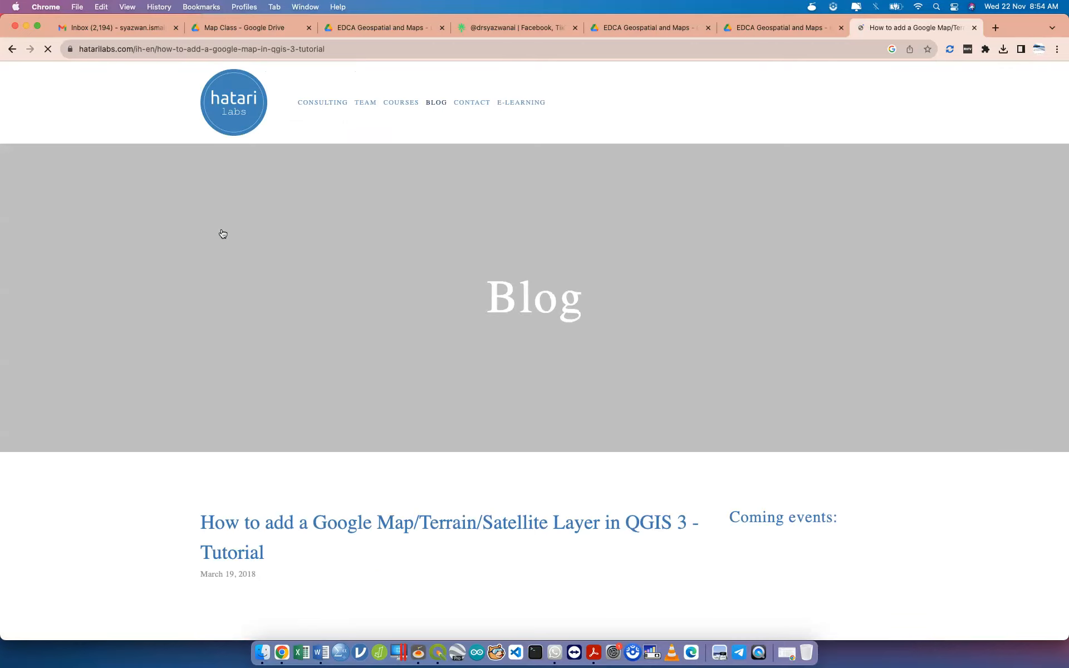
{"action": "scroll", "coordinate": [223, 233], "scroll_direction": "down", "scroll_amount": 5}
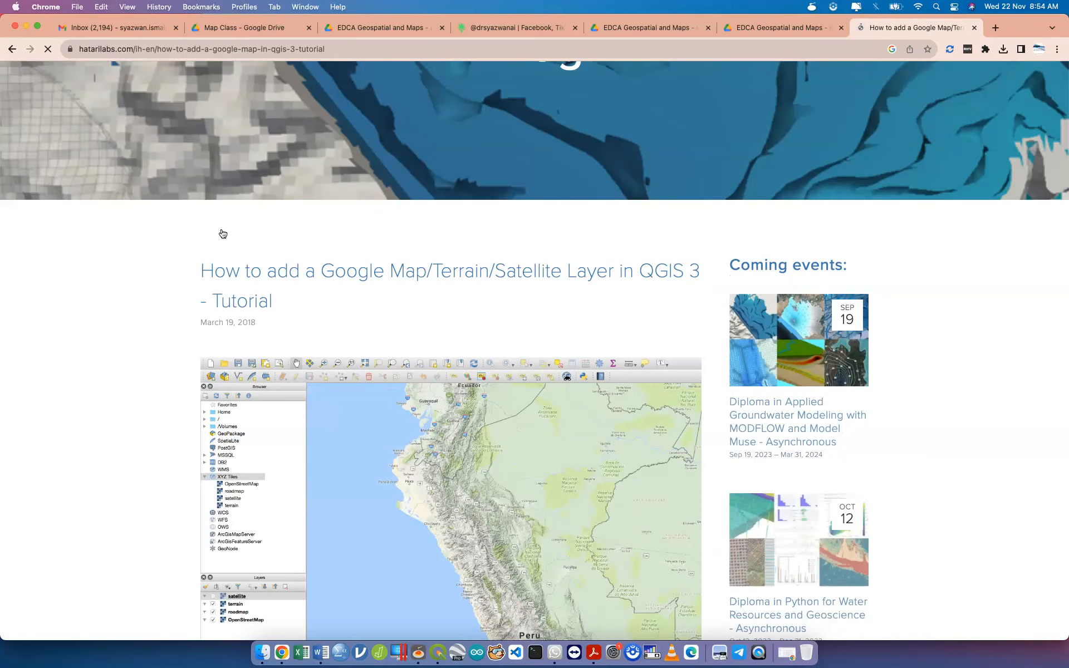
{"action": "scroll", "coordinate": [222, 231], "scroll_direction": "down", "scroll_amount": 3}
{"action": "left_click", "coordinate": [255, 195]}
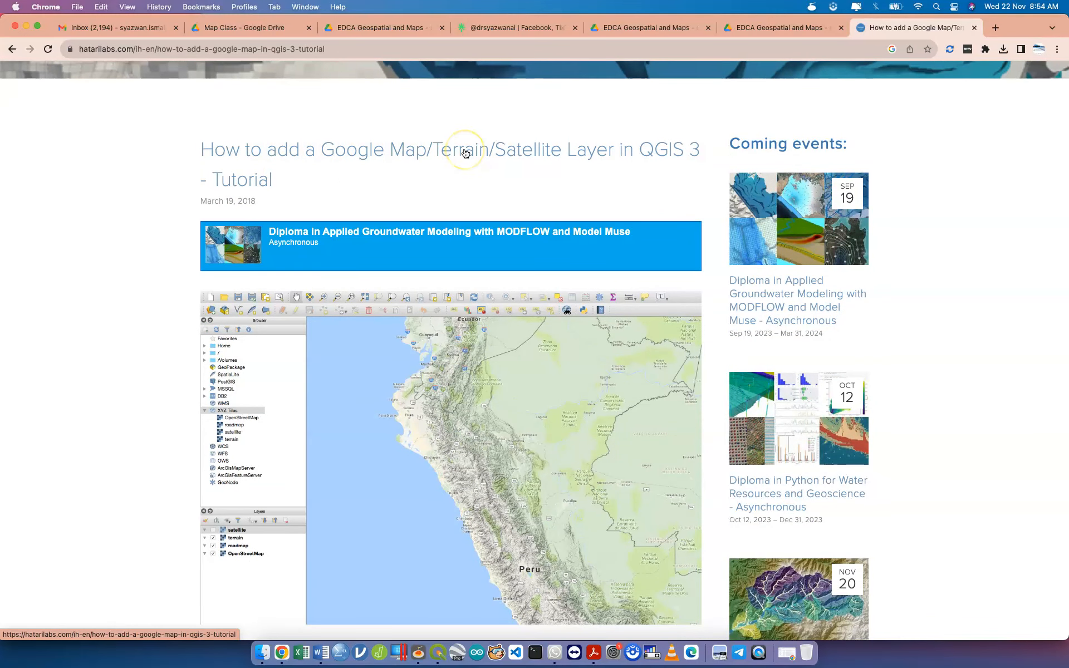
{"action": "scroll", "coordinate": [470, 164], "scroll_direction": "down", "scroll_amount": 10}
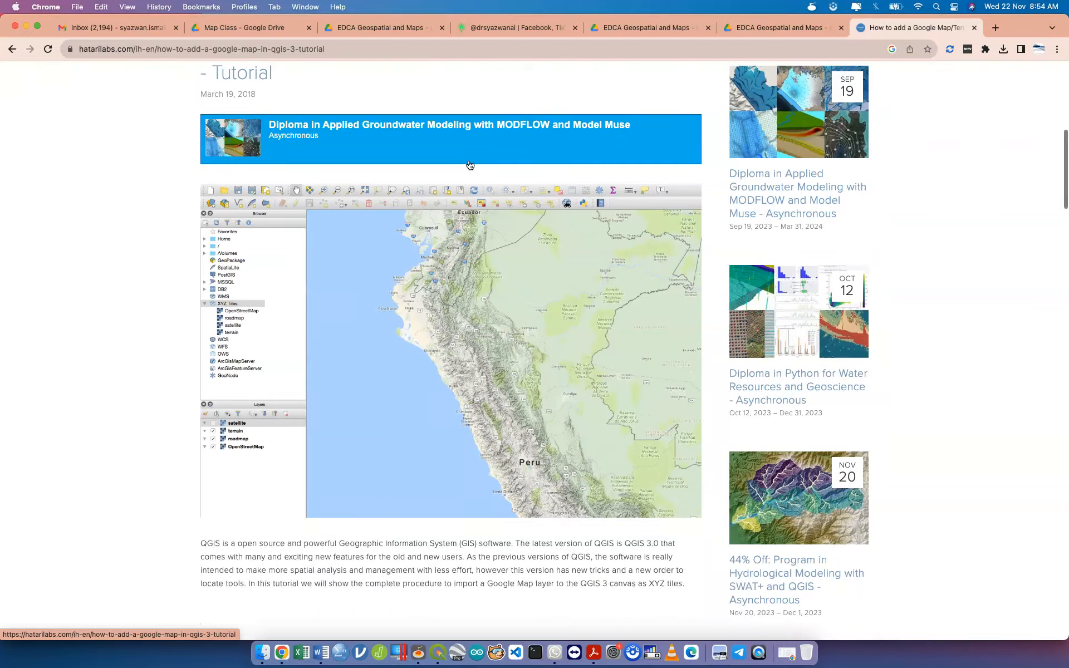
{"action": "left_click", "coordinate": [329, 180]}
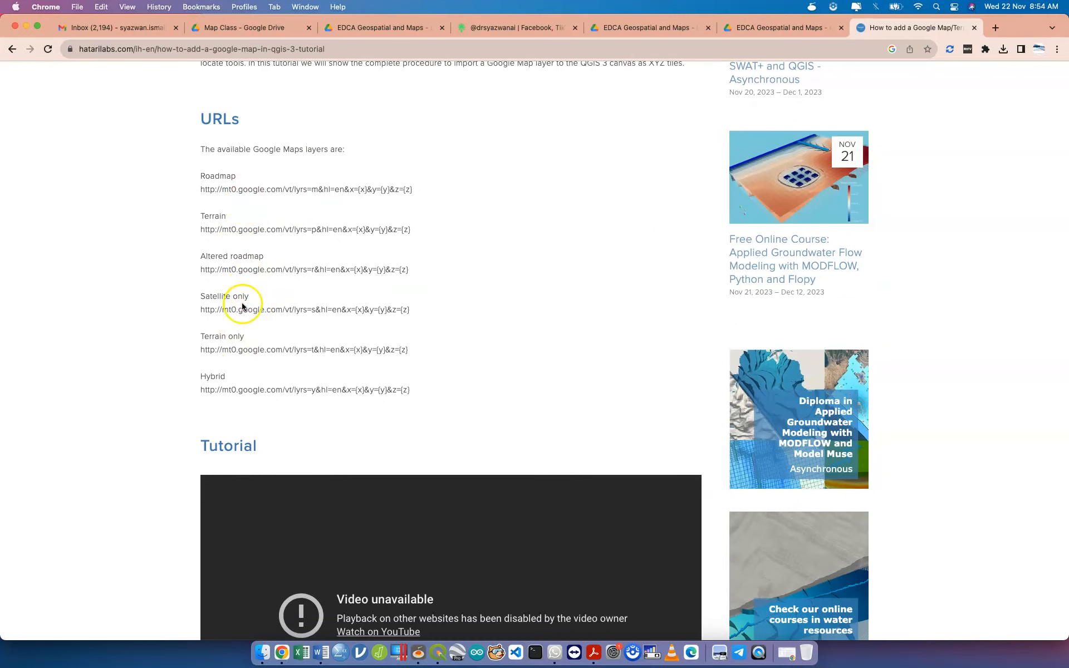
{"action": "scroll", "coordinate": [240, 308], "scroll_direction": "up", "scroll_amount": 5}
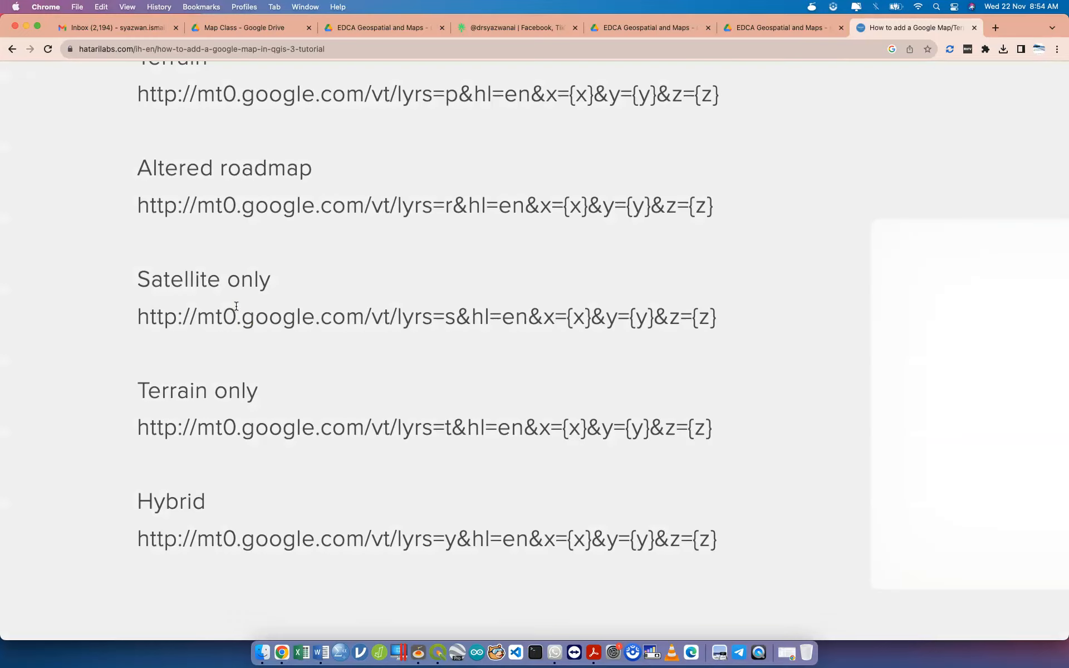
{"action": "scroll", "coordinate": [557, 268], "scroll_direction": "down", "scroll_amount": 5}
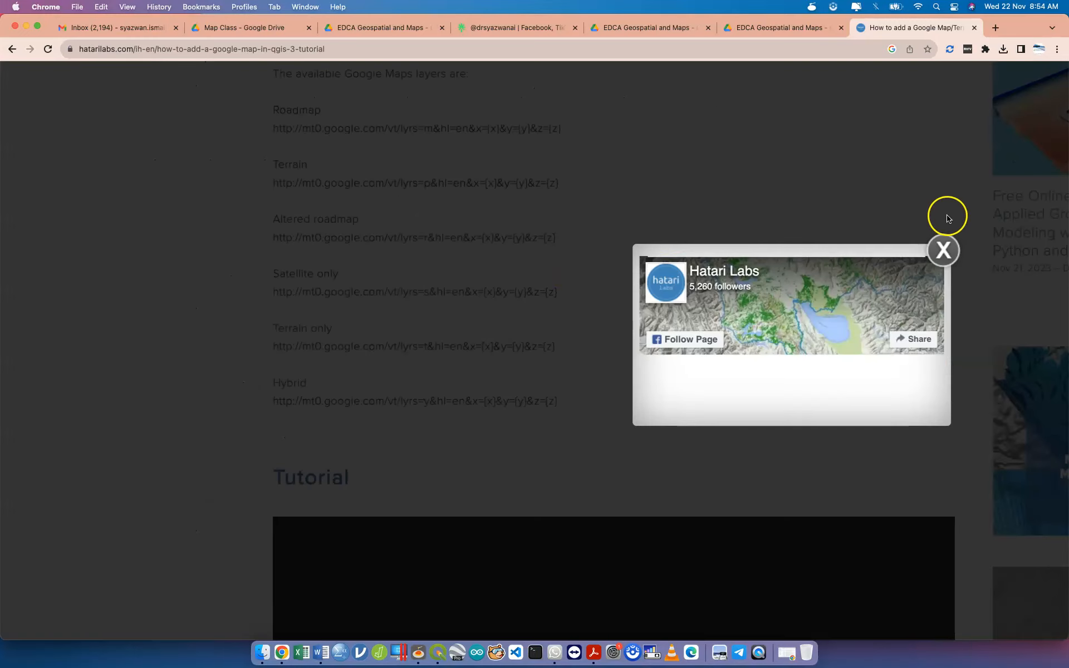
- Close the Hatari Labs pop-up and copy the Satellite only tile URL from the list of Google Maps layers
{"action": "left_click", "coordinate": [944, 250]}
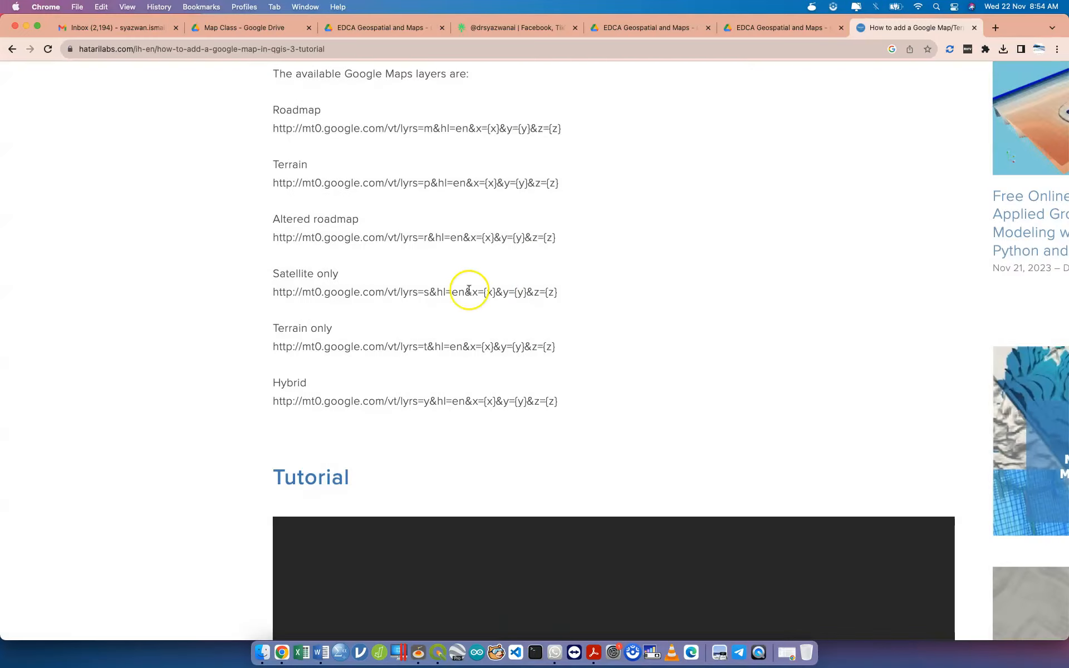
{"action": "triple_click", "coordinate": [437, 291]}
{"action": "key", "text": "super+c"}
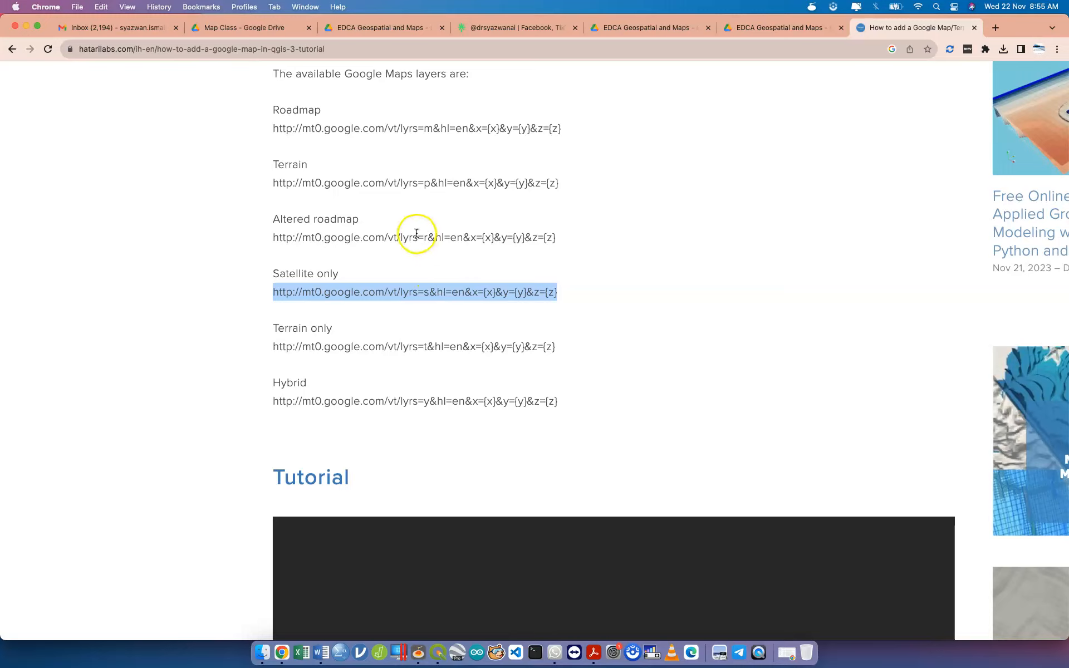
{"action": "key", "text": "super+minus"}
{"action": "key", "text": "super+minus"}
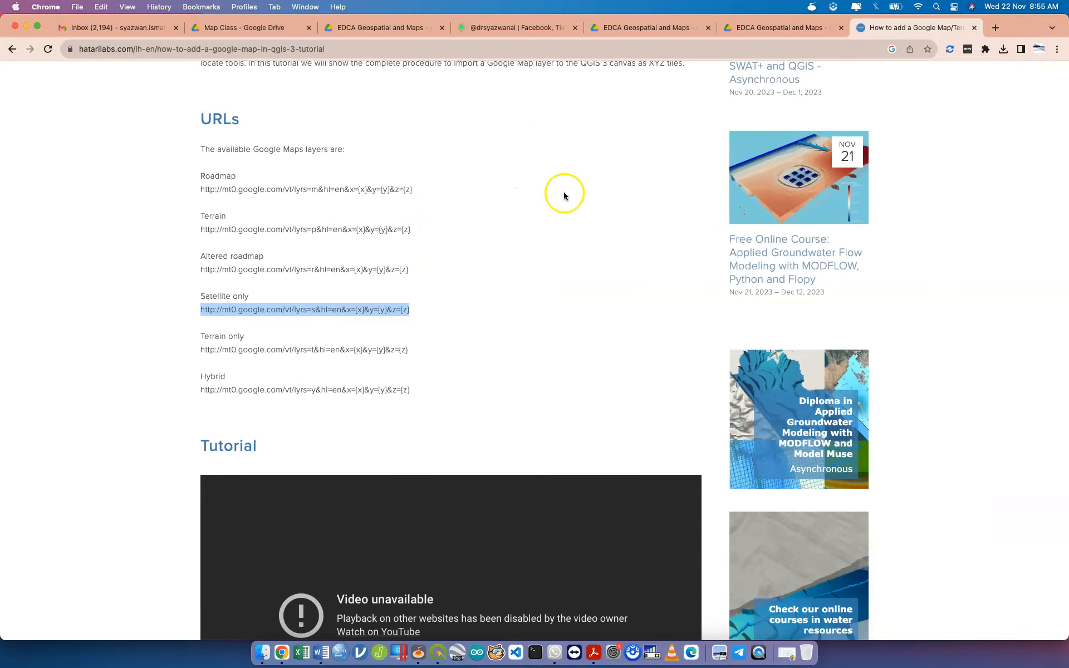
{"action": "key", "text": "ctrl+Up"}
{"action": "left_click", "coordinate": [560, 196]}
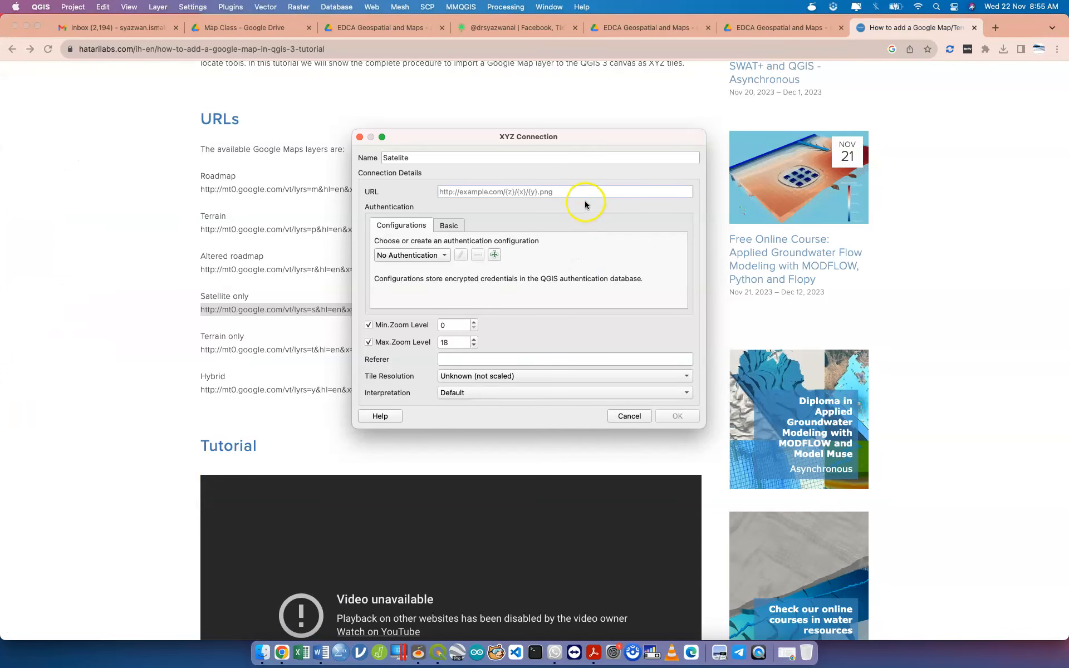
{"action": "key", "text": "ctrl+Up"}
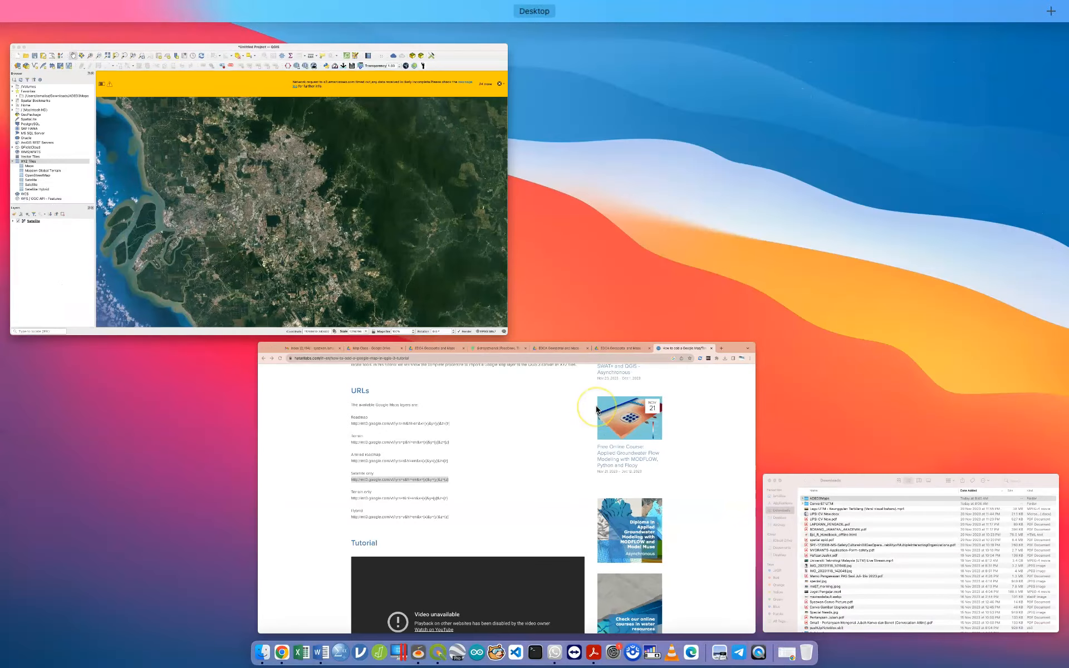
{"action": "key", "text": "ctrl+Up"}
{"action": "left_click", "coordinate": [497, 193]}
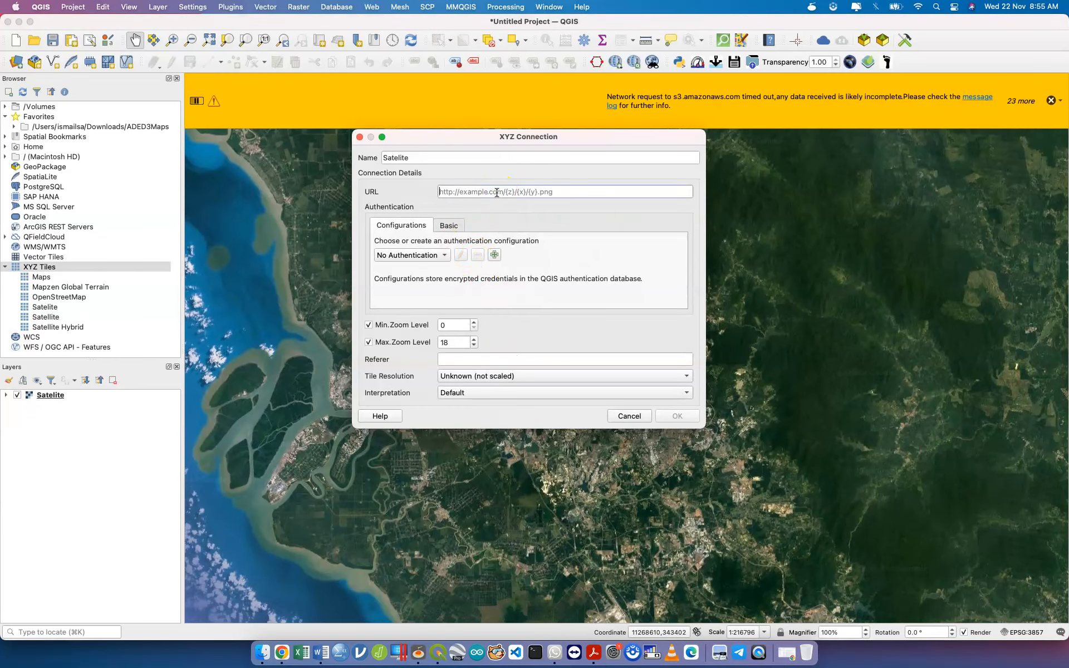
{"action": "key", "text": "super+v"}
{"action": "left_click", "coordinate": [635, 422]}
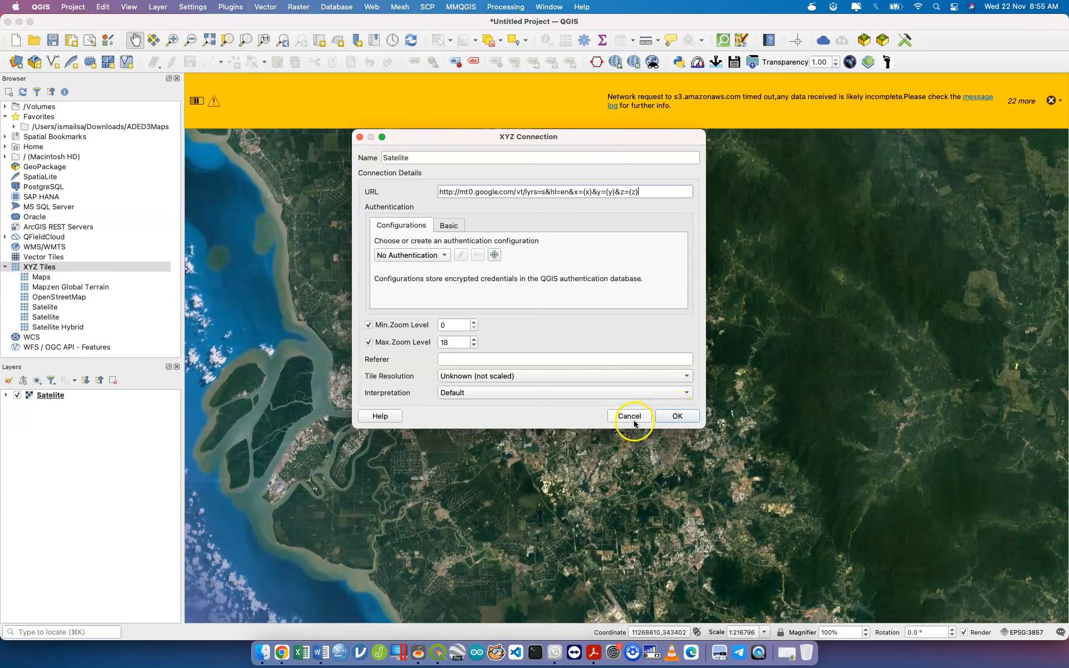
- Remove the Satelite layer from the project and confirm its removal
{"action": "left_click", "coordinate": [204, 236]}
{"action": "left_click", "coordinate": [68, 402]}
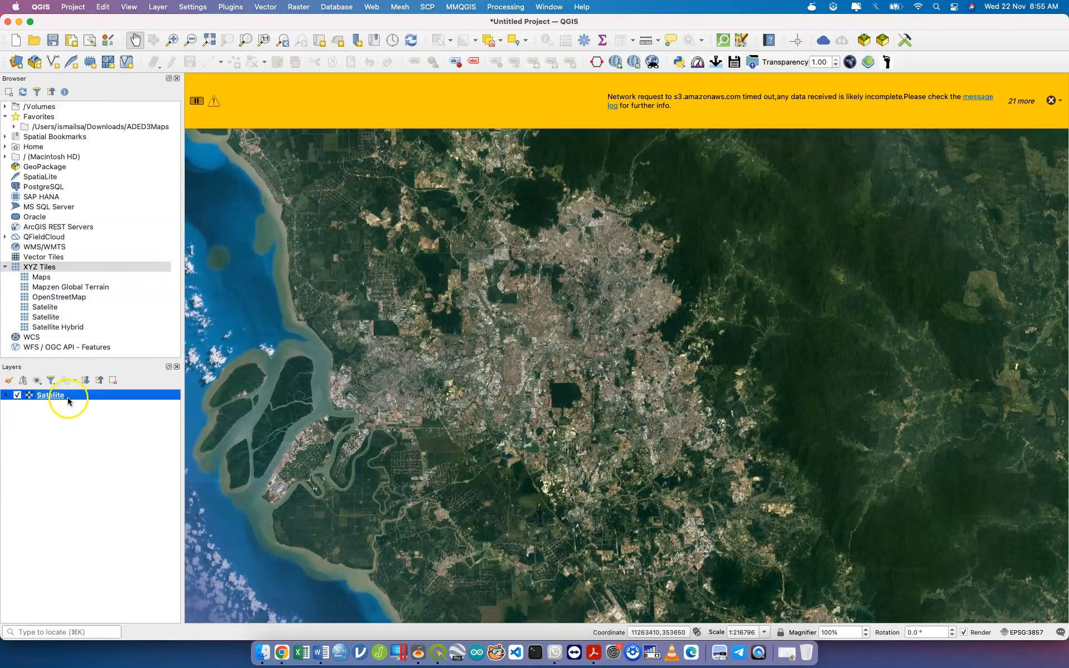
{"action": "left_click", "coordinate": [112, 381]}
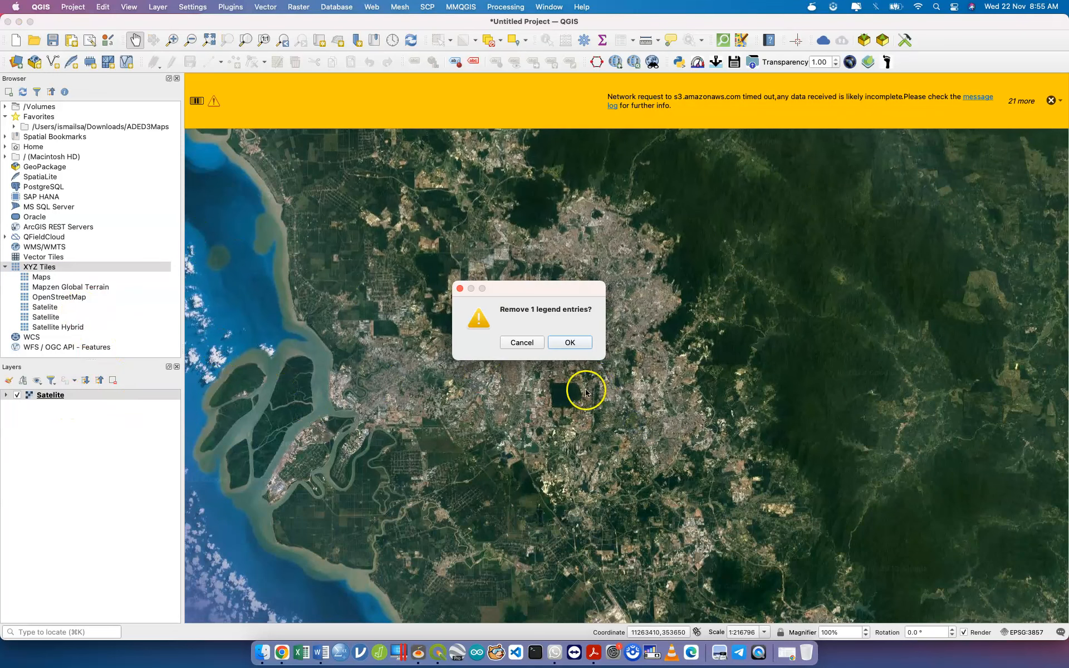
{"action": "left_click", "coordinate": [570, 343]}
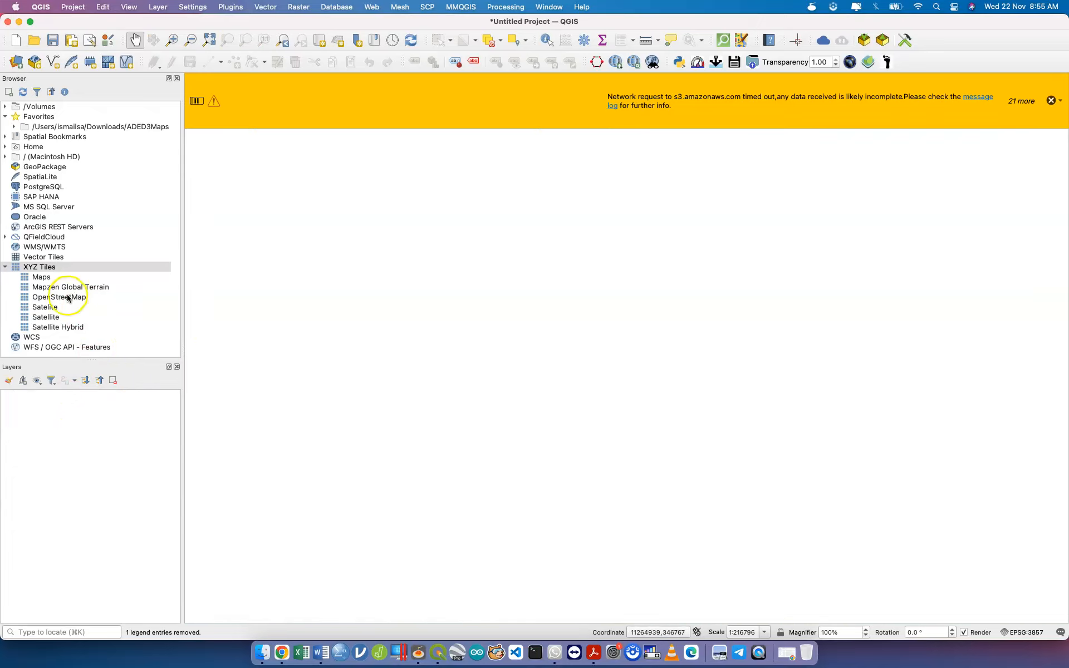
- Dismiss all the network request warnings above the map canvas
{"action": "left_click", "coordinate": [1051, 100]}
{"action": "left_click", "coordinate": [1052, 101]}
{"action": "left_click", "coordinate": [1052, 101]}
{"action": "left_click", "coordinate": [1052, 101]}
{"action": "left_click", "coordinate": [1052, 100]}
{"action": "left_click", "coordinate": [1052, 101]}
{"action": "left_click", "coordinate": [1052, 101]}
{"action": "left_click", "coordinate": [1052, 101]}
{"action": "left_click", "coordinate": [1052, 101]}
{"action": "left_click", "coordinate": [1052, 101]}
{"action": "left_click", "coordinate": [1052, 101]}
{"action": "left_click", "coordinate": [1052, 101]}
{"action": "left_click", "coordinate": [1053, 101]}
{"action": "left_click", "coordinate": [1053, 101]}
{"action": "left_click", "coordinate": [1052, 101]}
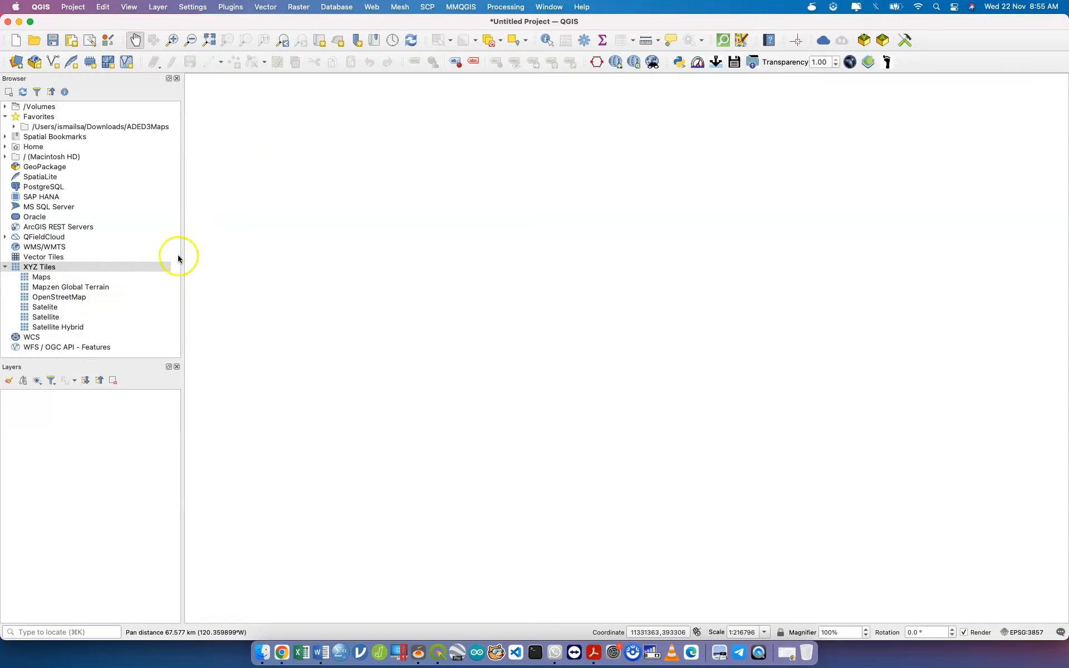
- Add the Satellite XYZ tiles to the map and remove that layer again
{"action": "left_click", "coordinate": [57, 317]}
{"action": "double_click", "coordinate": [57, 318]}
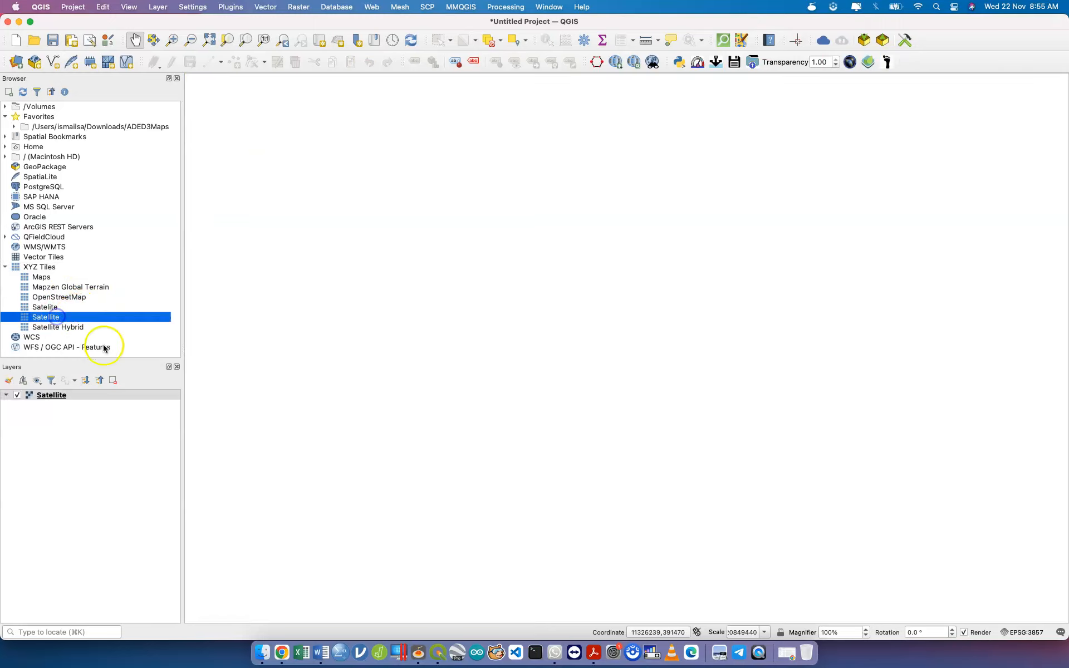
{"action": "right_click", "coordinate": [161, 317]}
{"action": "left_click", "coordinate": [167, 337]}
{"action": "left_click", "coordinate": [606, 332]}
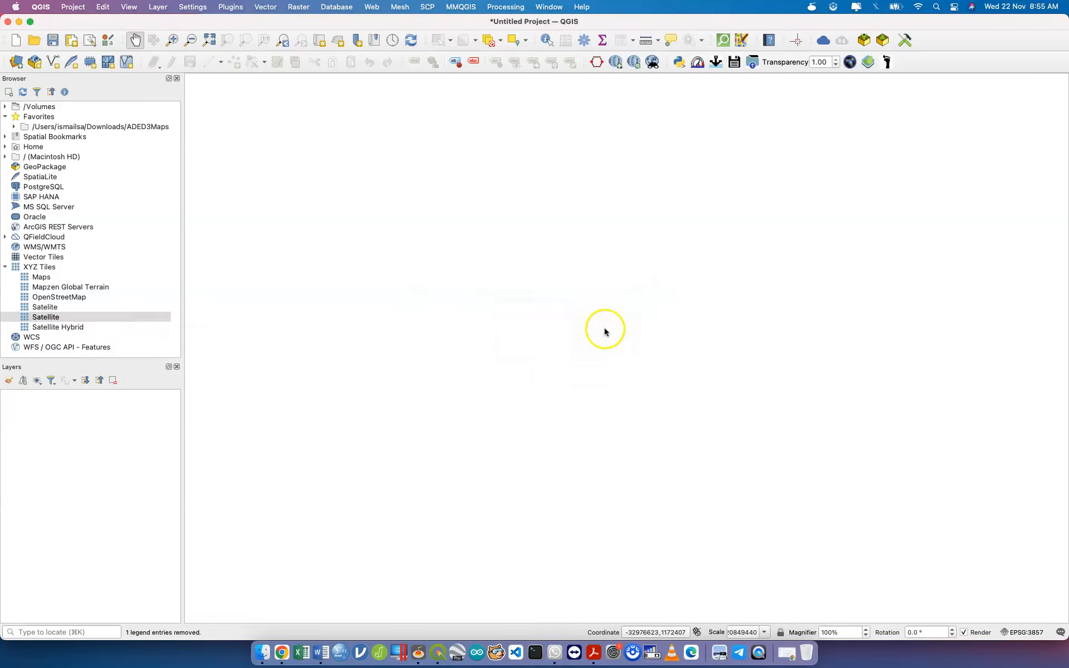
- Add the Satelite XYZ tiles to the project as the basemap
{"action": "double_click", "coordinate": [42, 311]}
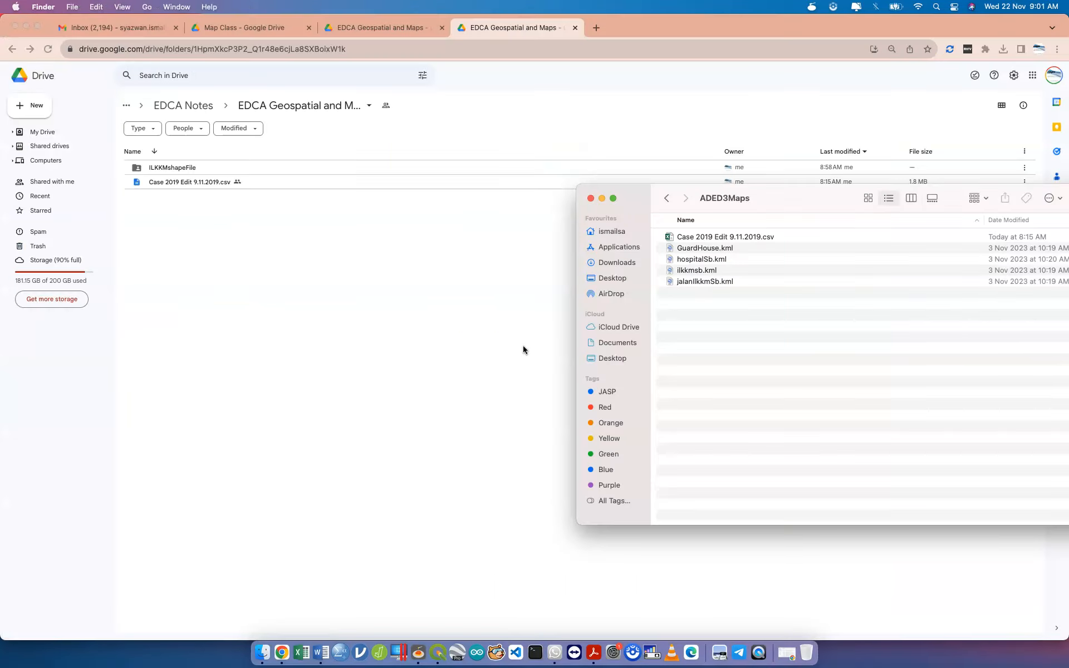
- Switch to QGIS, add the GuardHouse.kml point layer from the ADED3Maps folder above the Satelite basemap, and inspect its location
{"action": "key", "text": "ctrl+Up"}
{"action": "left_click", "coordinate": [411, 262]}
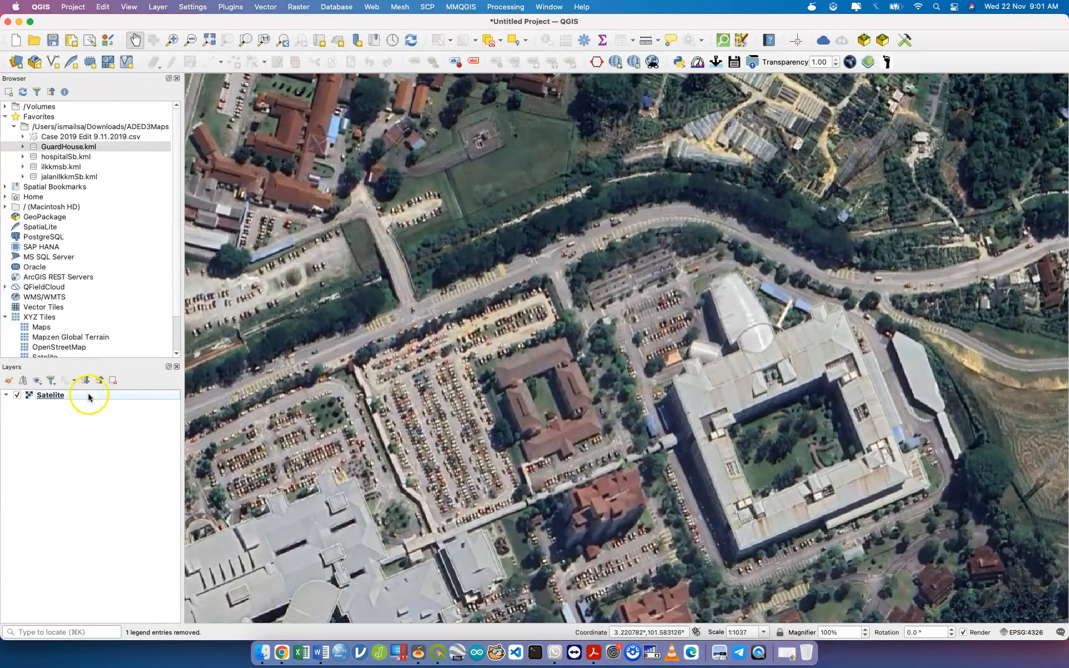
{"action": "scroll", "coordinate": [483, 330], "scroll_direction": "down", "scroll_amount": 3}
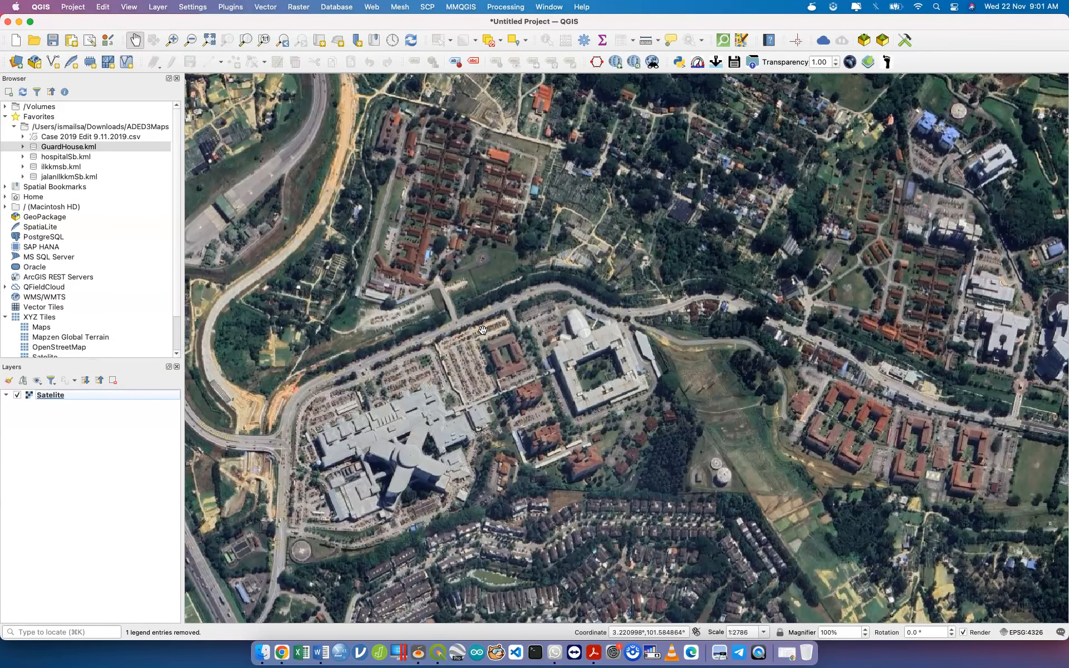
{"action": "left_click", "coordinate": [83, 157]}
{"action": "left_click", "coordinate": [92, 168]}
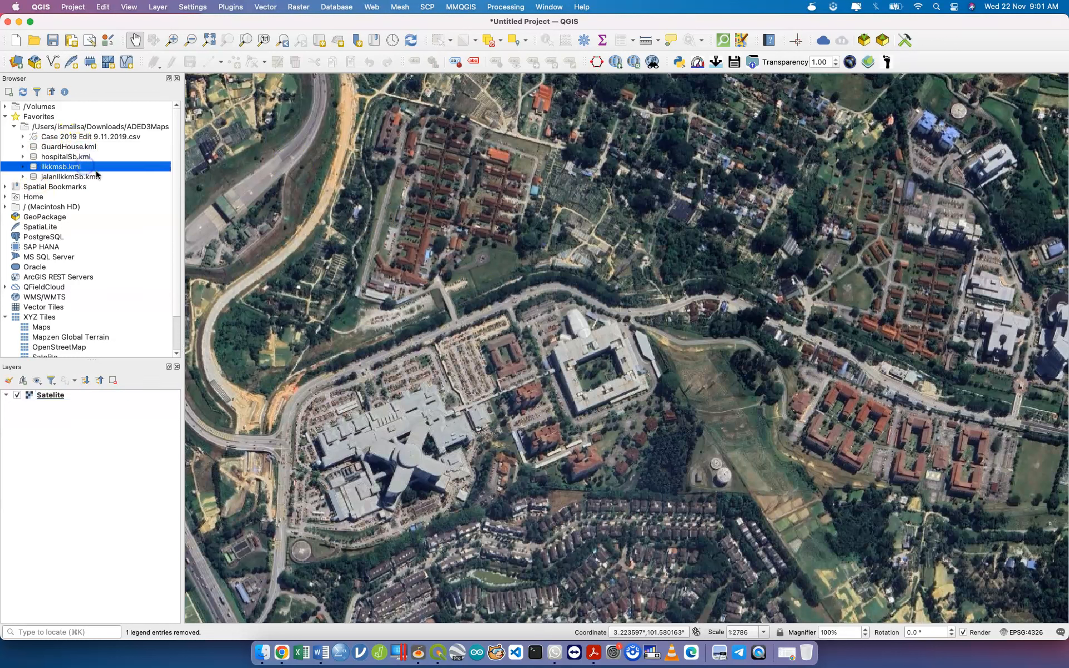
{"action": "left_click", "coordinate": [96, 176]}
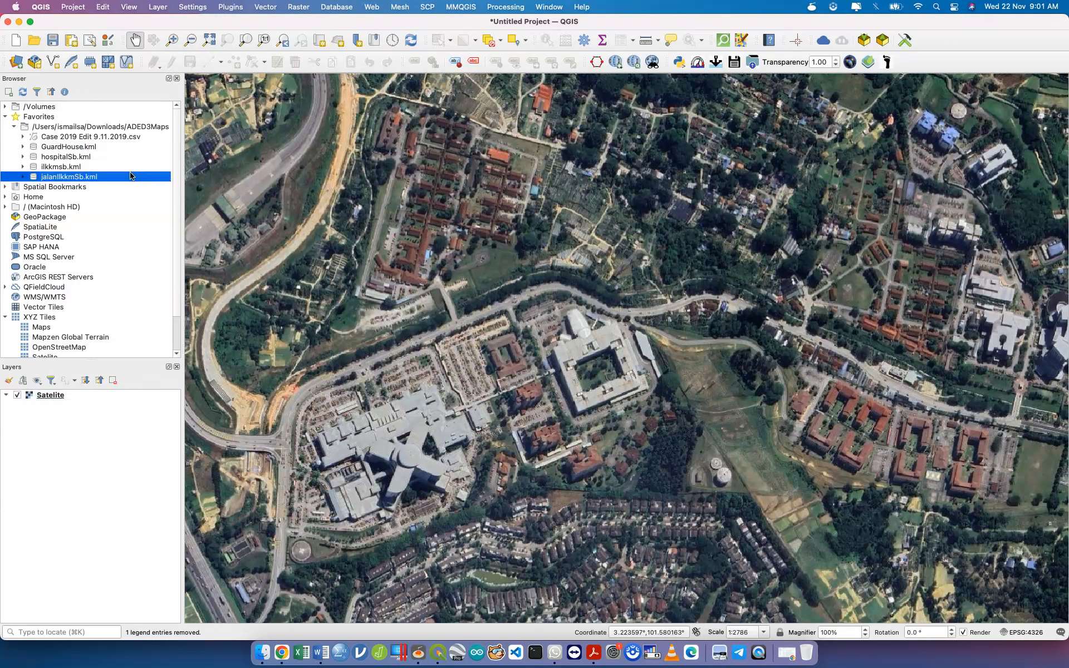
{"action": "left_click", "coordinate": [92, 148]}
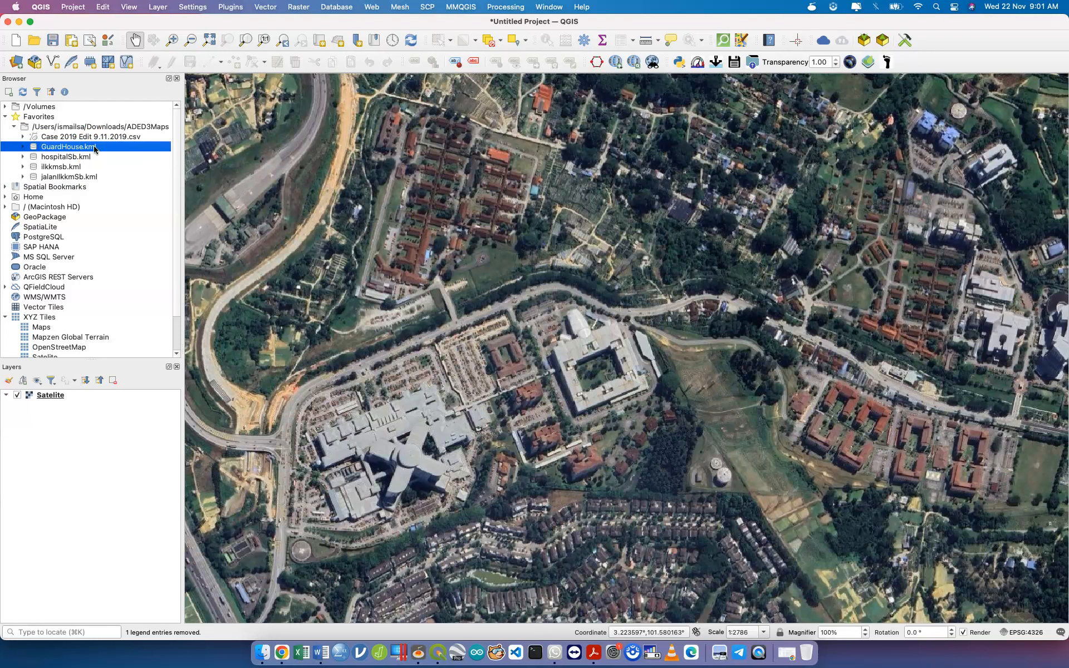
{"action": "left_click_drag", "start_coordinate": [95, 148], "coordinate": [63, 412]}
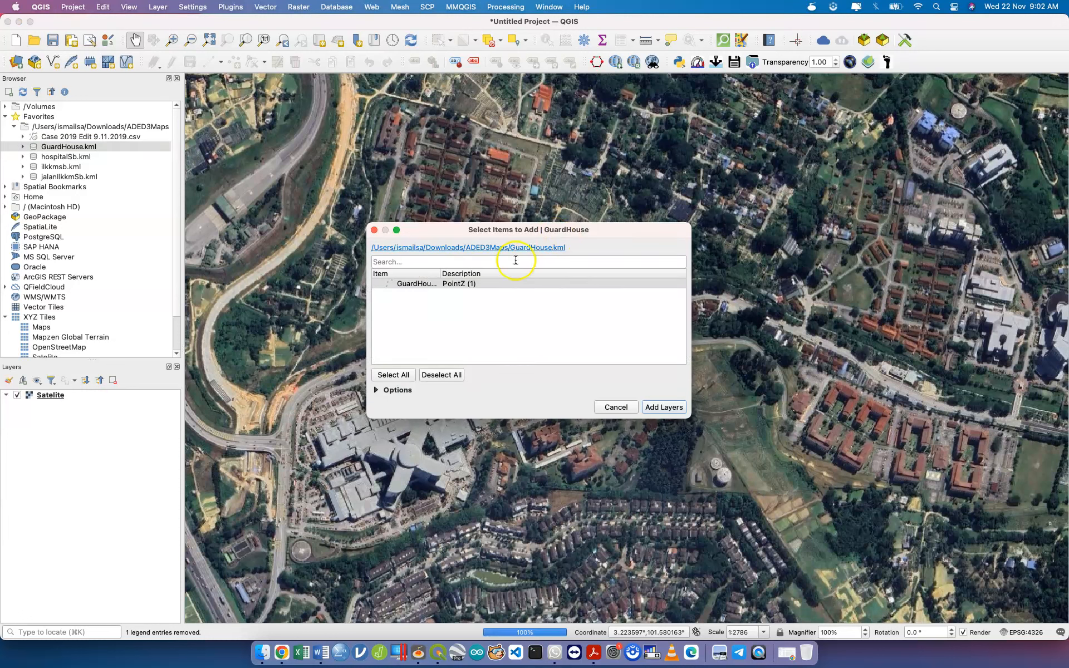
{"action": "left_click", "coordinate": [670, 408]}
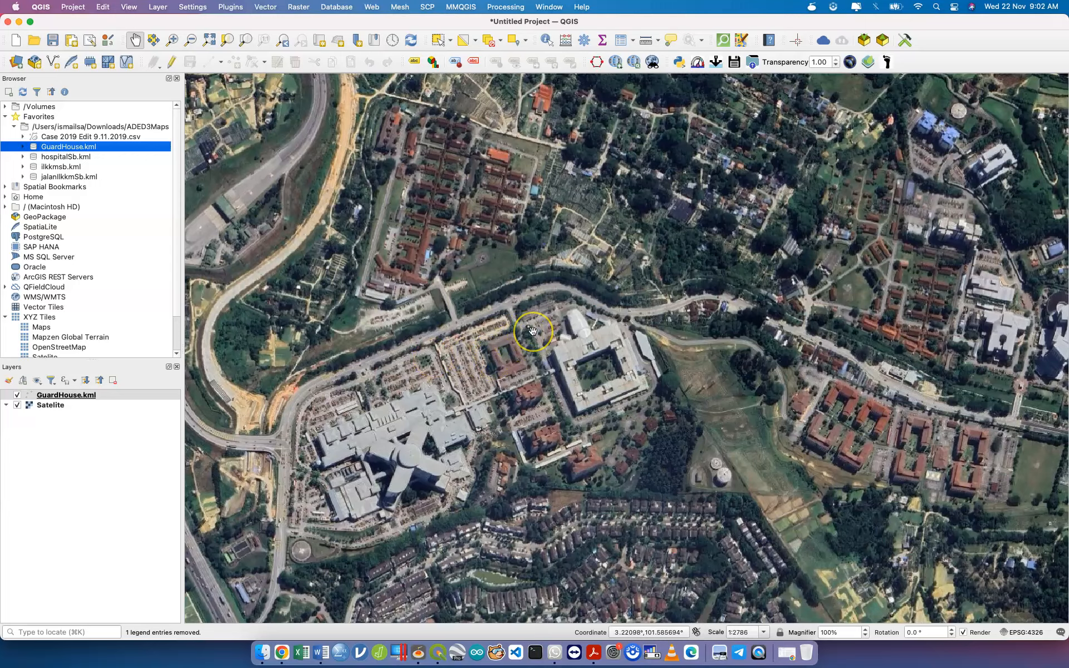
{"action": "scroll", "coordinate": [526, 329], "scroll_direction": "up", "scroll_amount": 3}
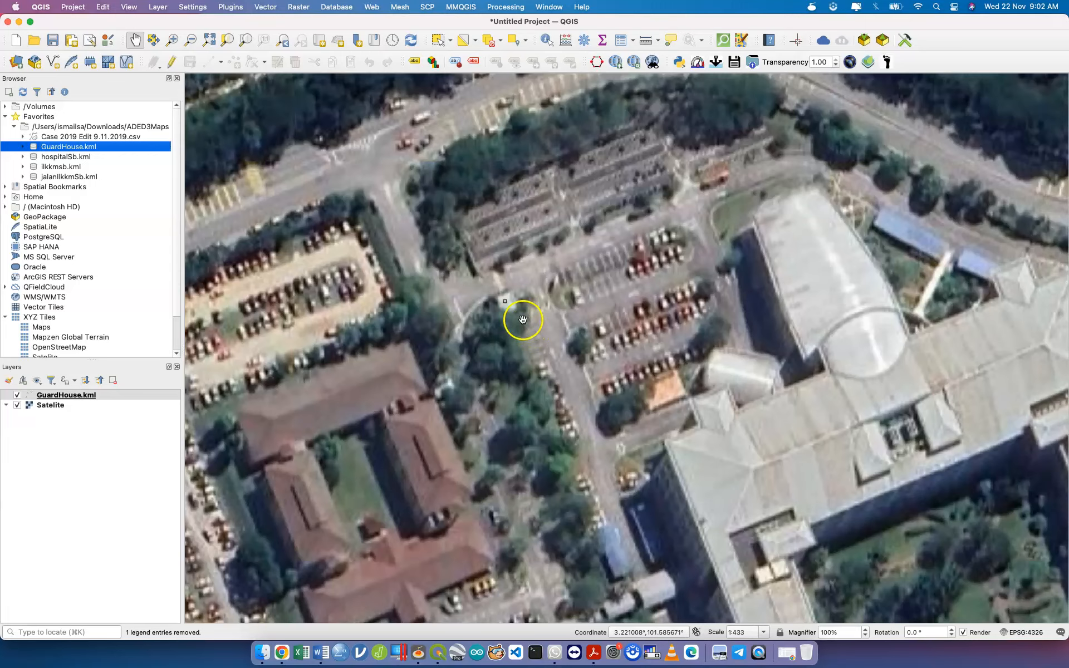
{"action": "scroll", "coordinate": [504, 303], "scroll_direction": "up", "scroll_amount": 3}
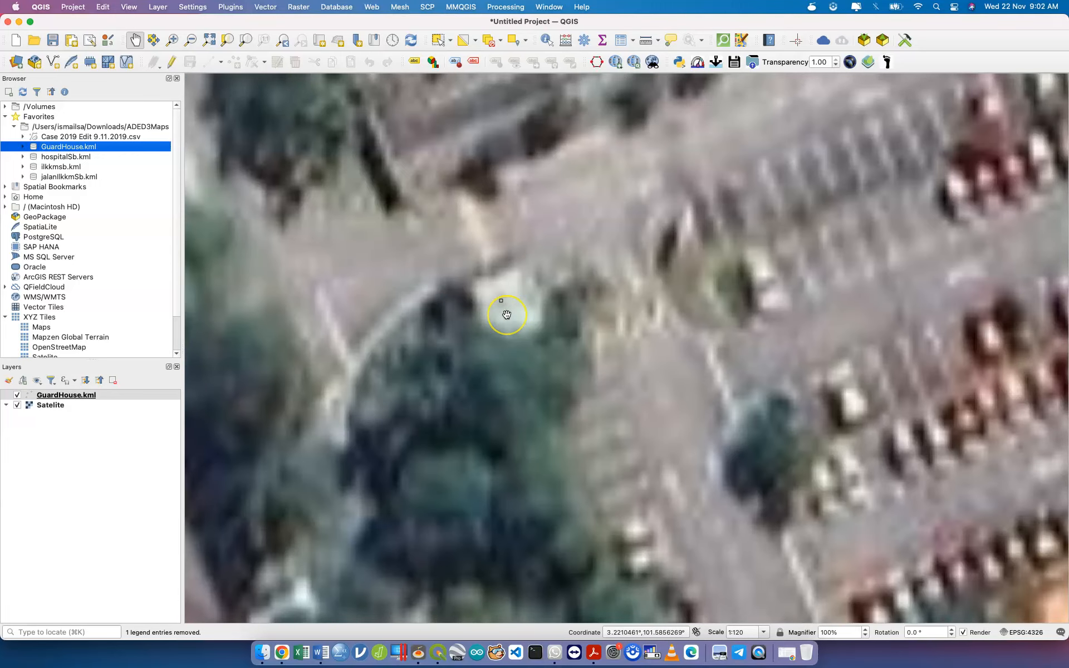
- Add the hospitalSb.kml, ilkkmsb.kml and jalanIlkkmSb.kml layers from the ADED3Maps folder to the map
{"action": "double_click", "coordinate": [65, 157]}
{"action": "left_click", "coordinate": [656, 410]}
{"action": "scroll", "coordinate": [653, 357], "scroll_direction": "down", "scroll_amount": 5}
{"action": "double_click", "coordinate": [61, 167]}
{"action": "left_click", "coordinate": [656, 410]}
{"action": "double_click", "coordinate": [69, 178]}
{"action": "left_click", "coordinate": [656, 410]}
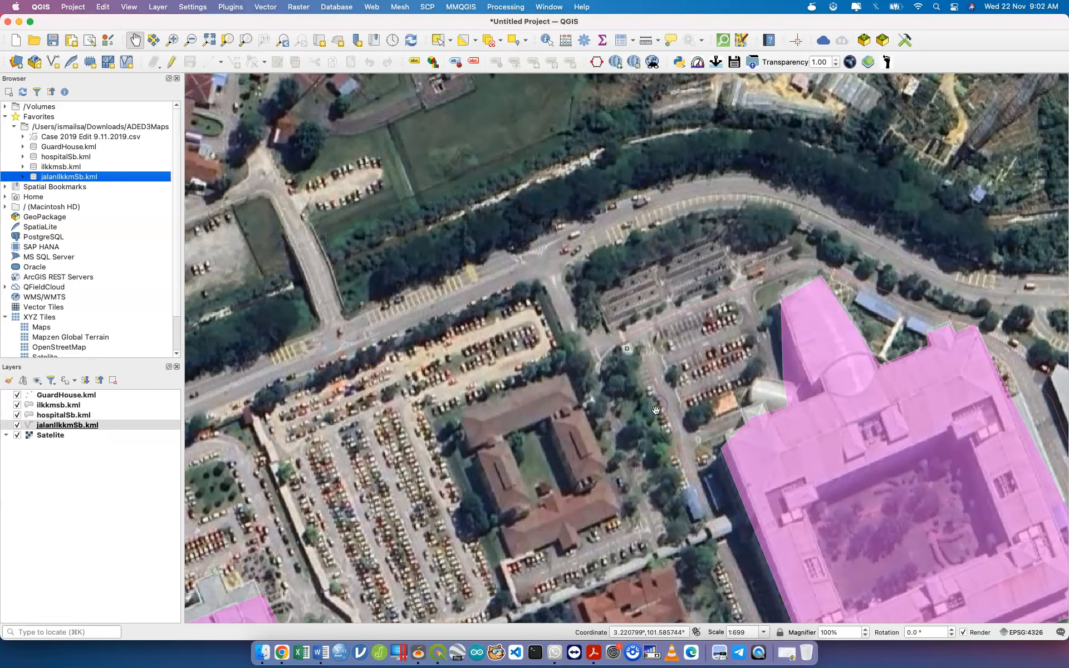
{"action": "scroll", "coordinate": [656, 411], "scroll_direction": "down", "scroll_amount": 1}
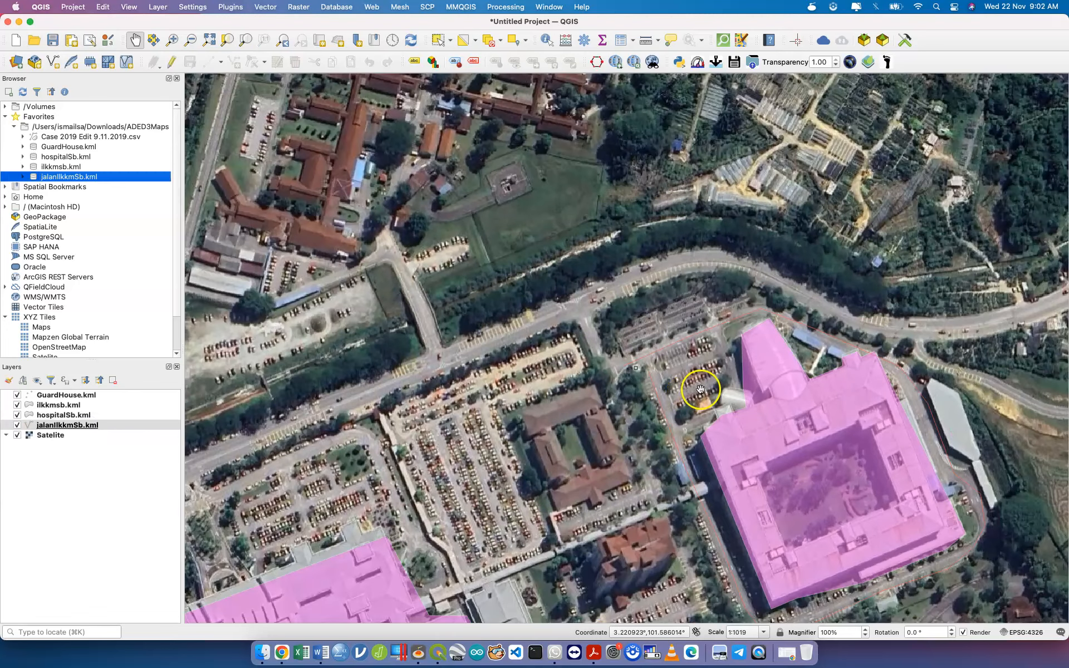
{"action": "left_click_drag", "start_coordinate": [693, 378], "coordinate": [694, 231]}
{"action": "scroll", "coordinate": [655, 327], "scroll_direction": "down", "scroll_amount": 1}
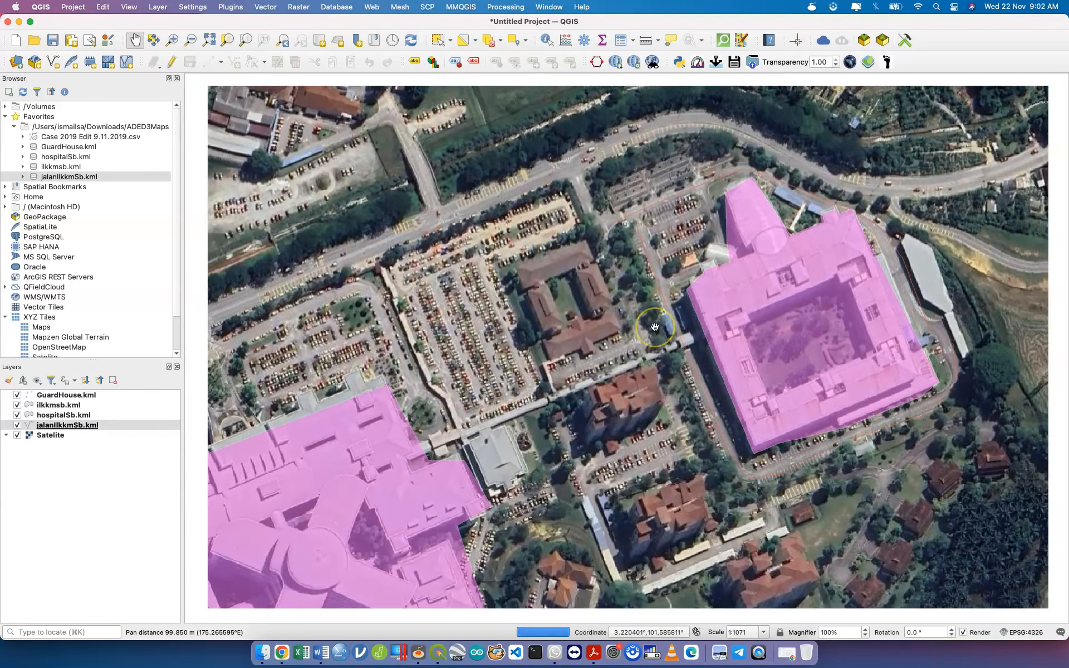
{"action": "scroll", "coordinate": [655, 326], "scroll_direction": "down", "scroll_amount": 5}
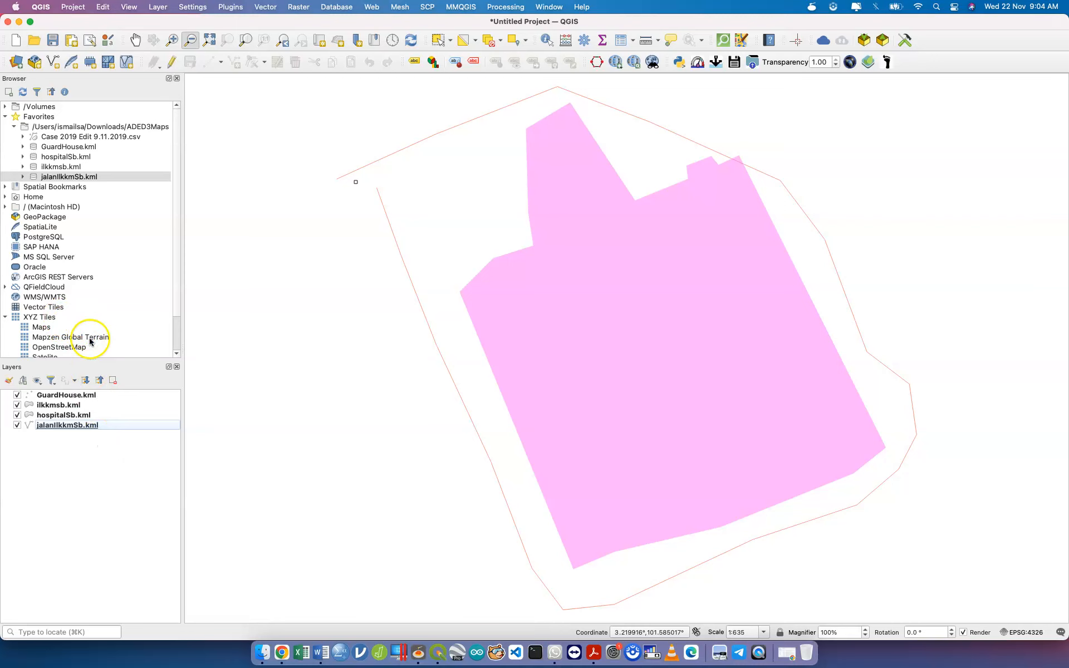
- Add the Satelite XYZ tiles beneath the four KML layers and remove that basemap again
{"action": "scroll", "coordinate": [81, 340], "scroll_direction": "down", "scroll_amount": 2}
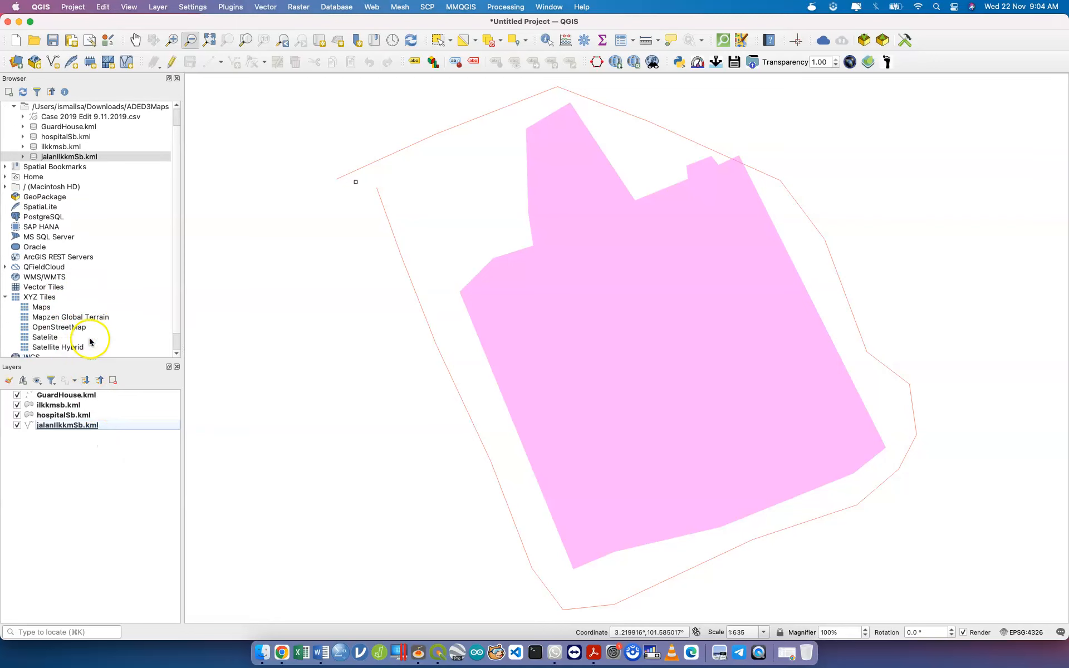
{"action": "left_click", "coordinate": [74, 338]}
{"action": "left_click_drag", "start_coordinate": [71, 425], "coordinate": [80, 439]}
{"action": "left_click", "coordinate": [84, 436]}
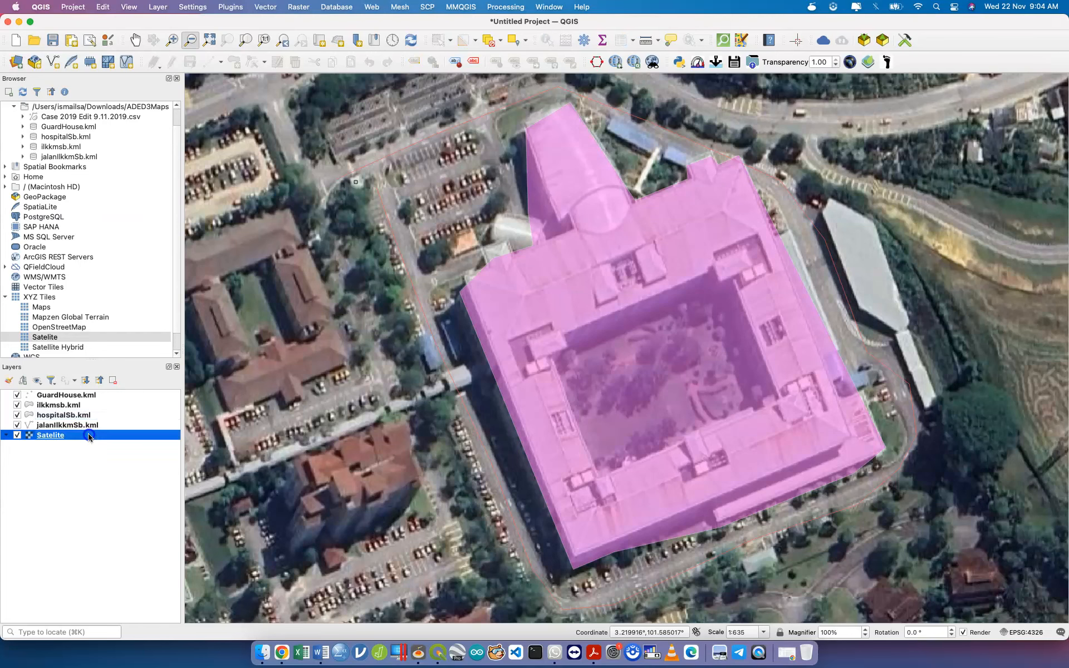
{"action": "right_click", "coordinate": [88, 435]}
{"action": "left_click", "coordinate": [146, 315]}
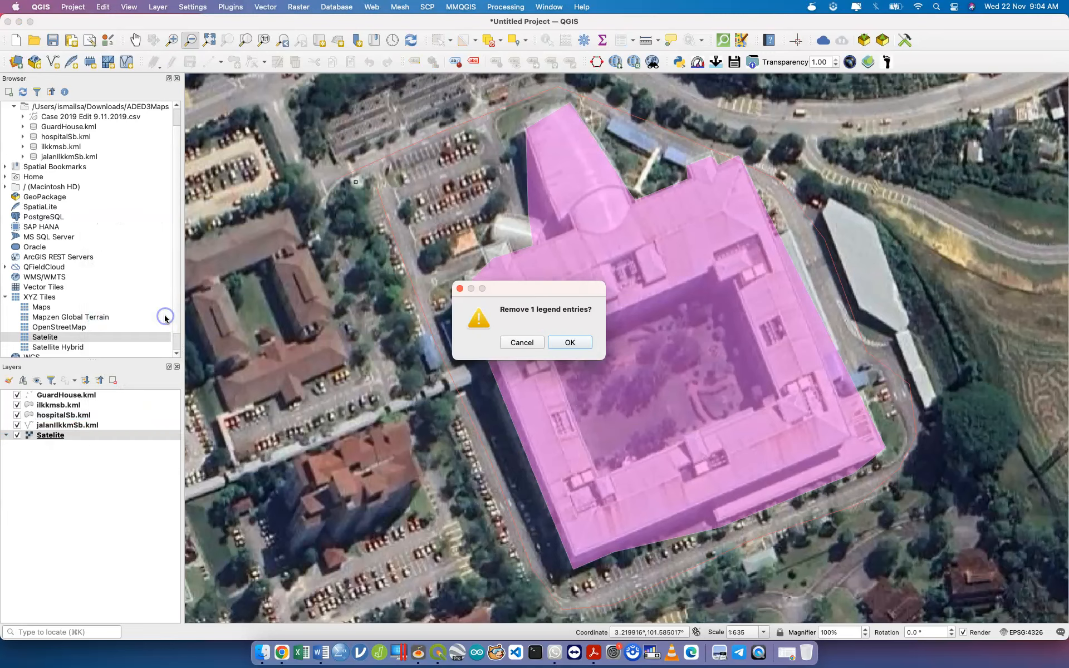
{"action": "left_click", "coordinate": [572, 345]}
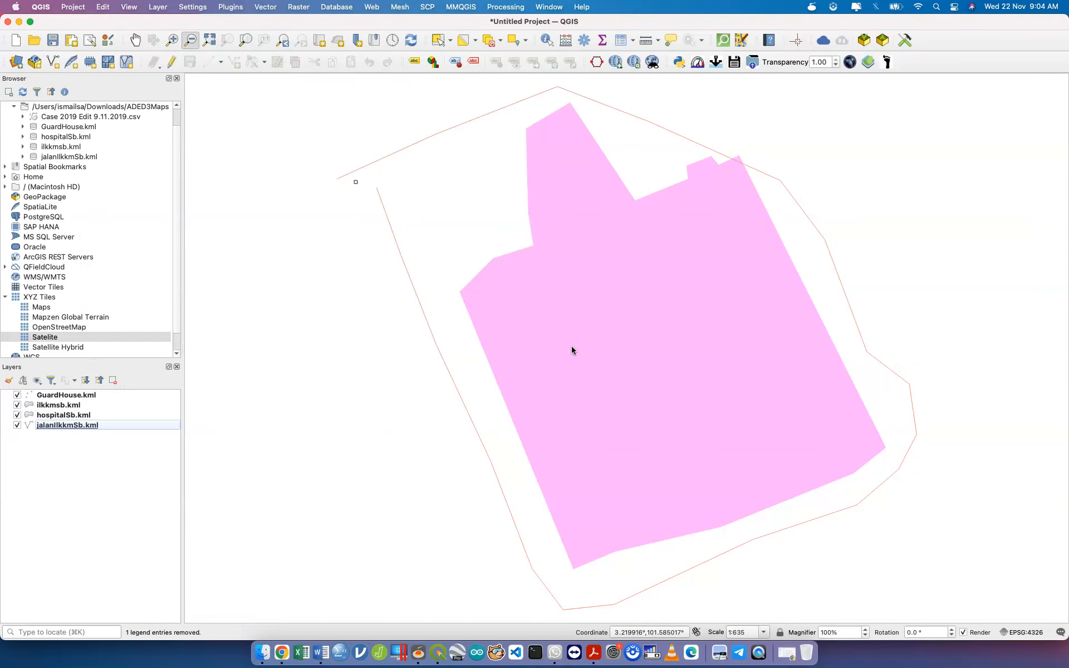
- Zoom the map far out and zoom back to the extent of the jalanIlkkmSb.kml layer
{"action": "scroll", "coordinate": [574, 350], "scroll_direction": "down", "scroll_amount": 15}
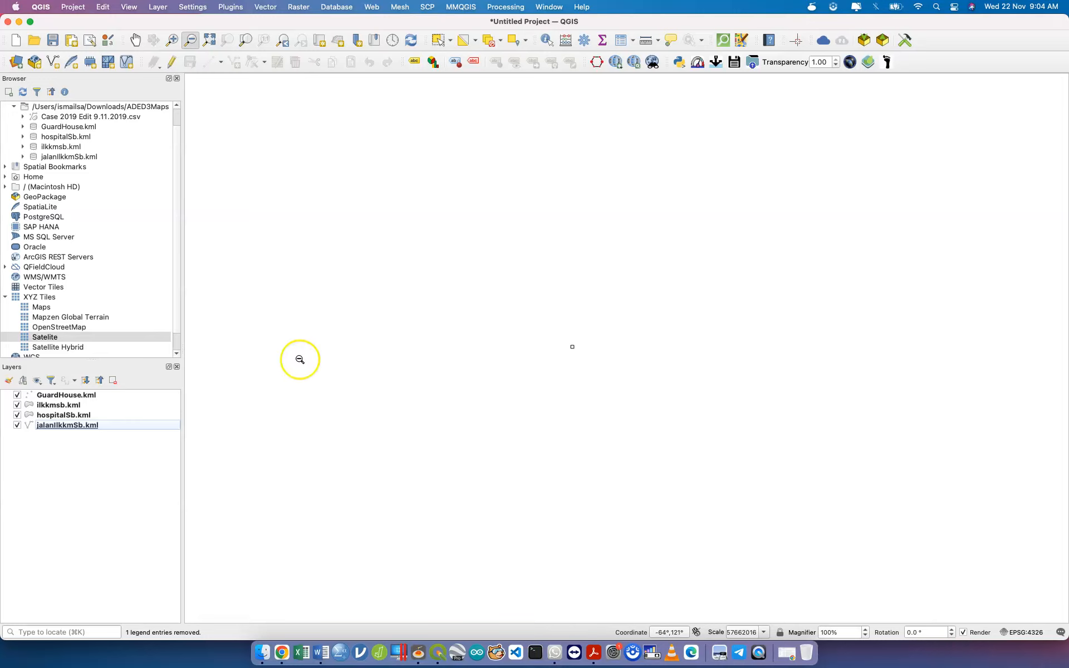
{"action": "left_click", "coordinate": [89, 418]}
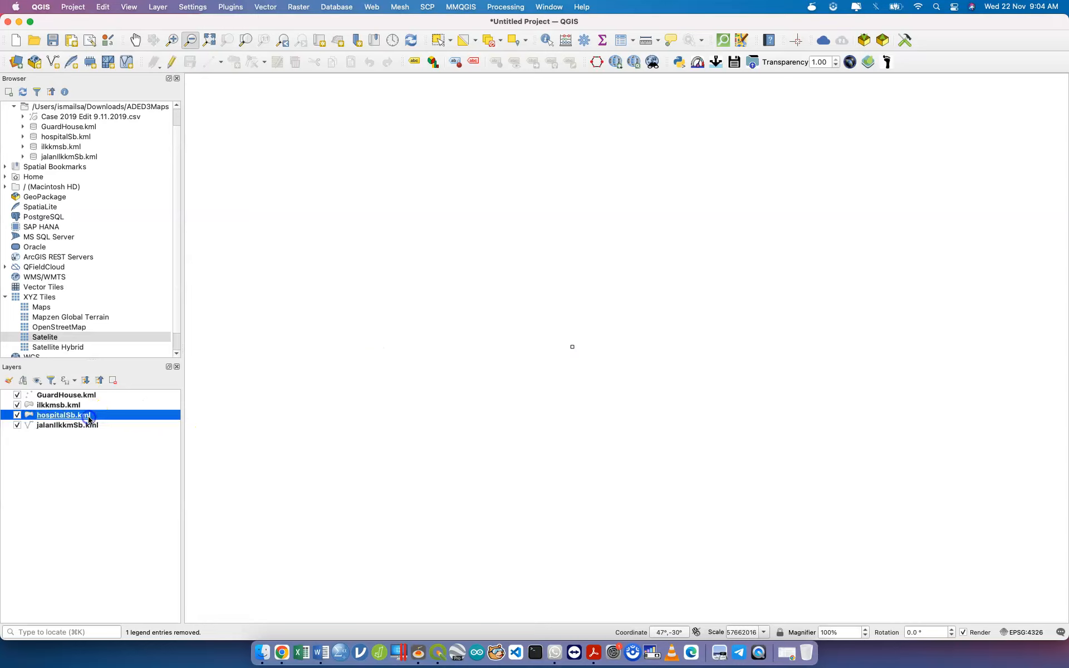
{"action": "left_click", "coordinate": [81, 426]}
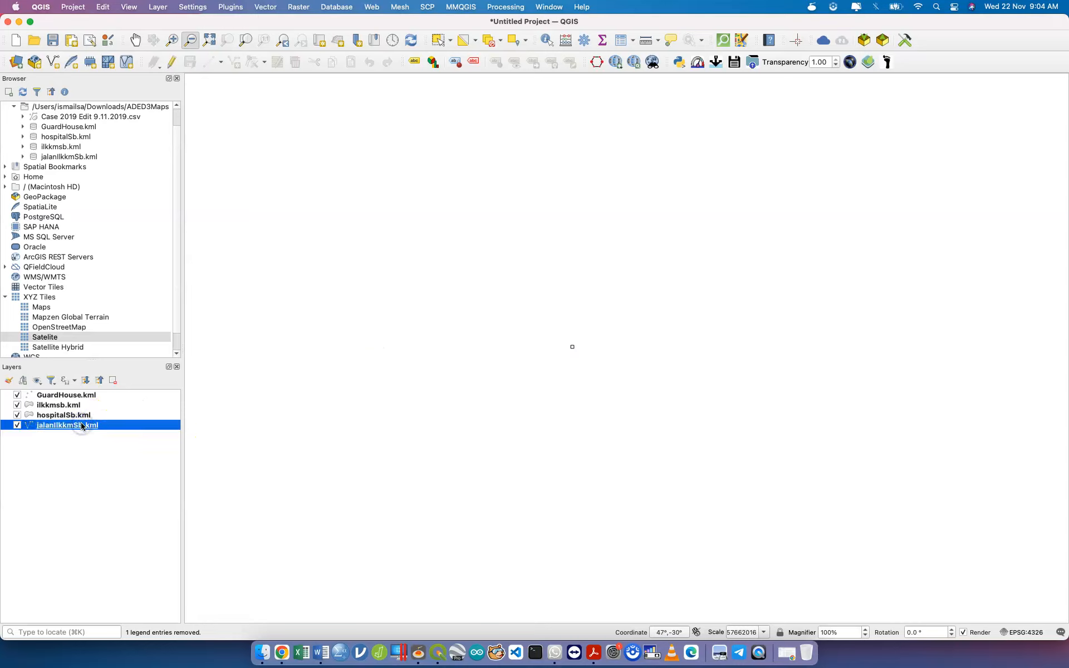
{"action": "left_click", "coordinate": [246, 40]}
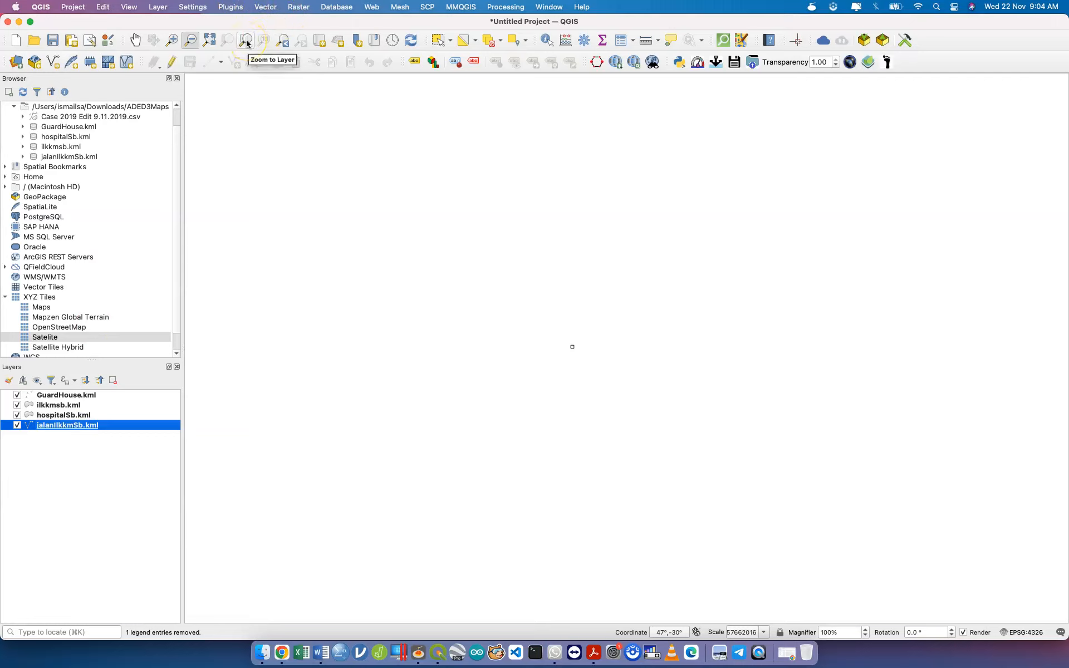
- Zoom to the jalanIlkkmSb.kml layer's extent and add the Satelite XYZ tiles to the map
{"action": "left_click", "coordinate": [246, 41]}
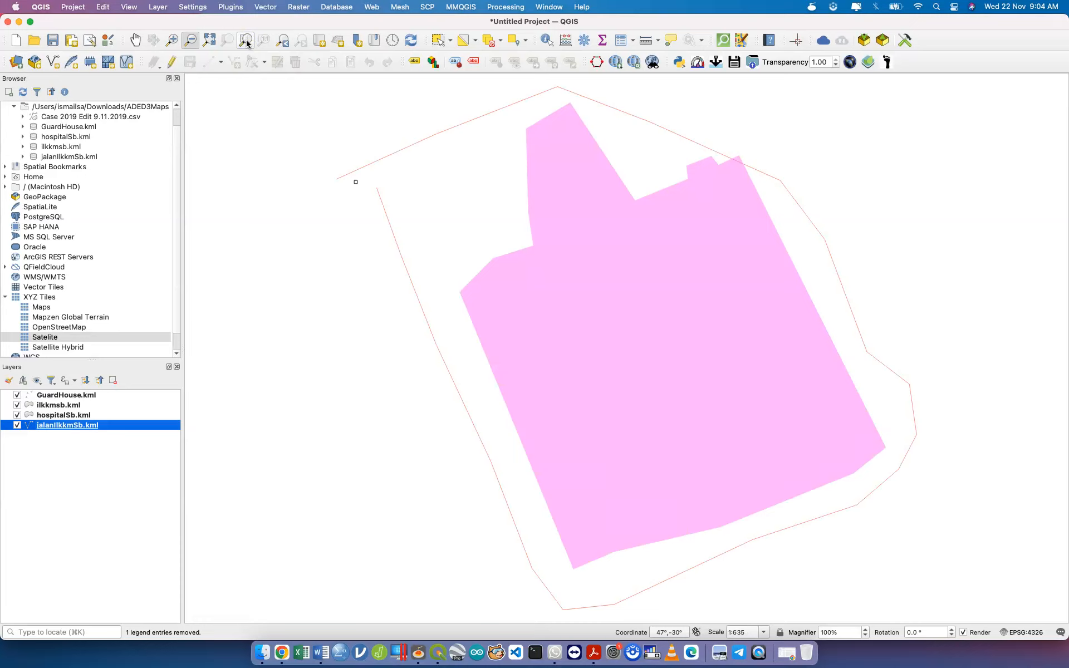
{"action": "left_click", "coordinate": [198, 42]}
{"action": "left_click", "coordinate": [374, 226]}
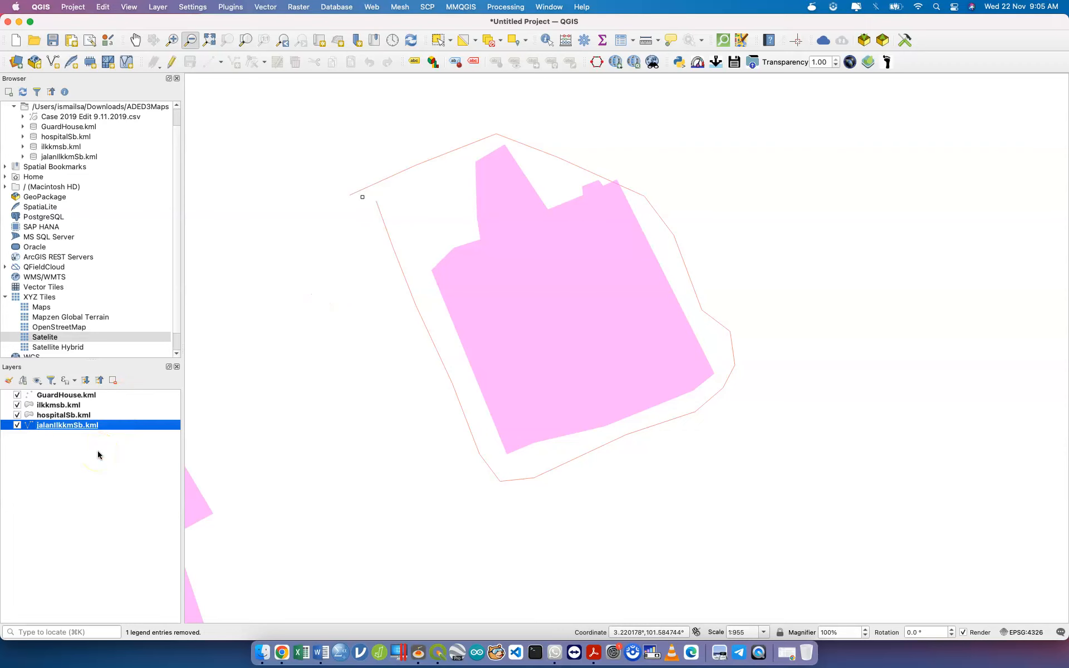
{"action": "double_click", "coordinate": [44, 338]}
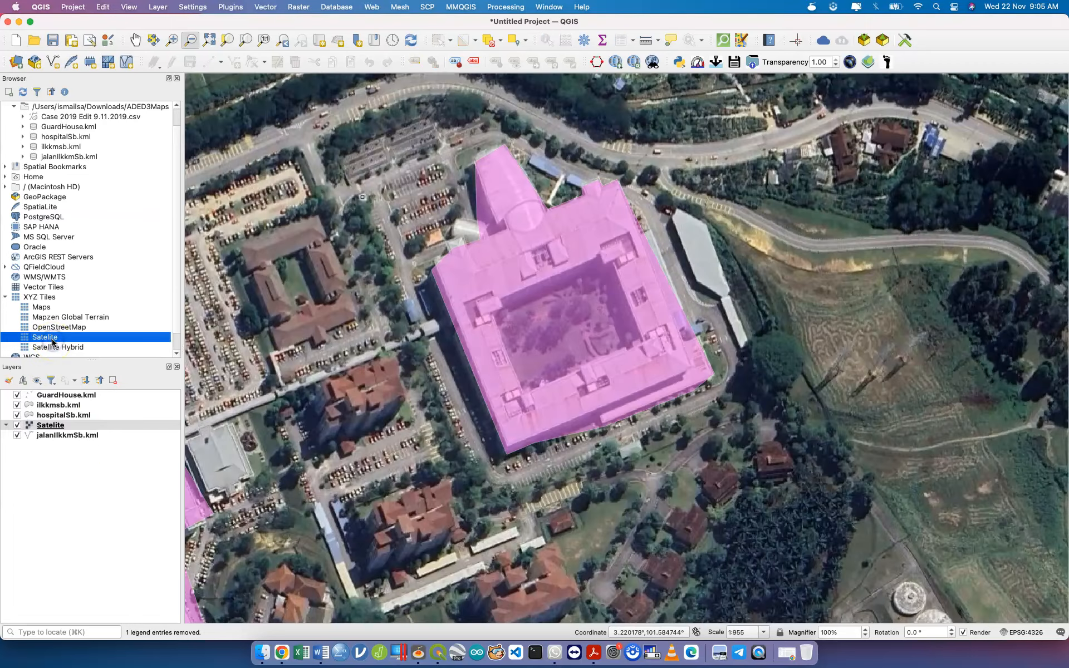
- Move the Satelite basemap above all the KML layers in the layer order
{"action": "left_click", "coordinate": [53, 430]}
{"action": "left_click_drag", "start_coordinate": [53, 430], "coordinate": [66, 395]}
{"action": "left_click", "coordinate": [99, 447]}
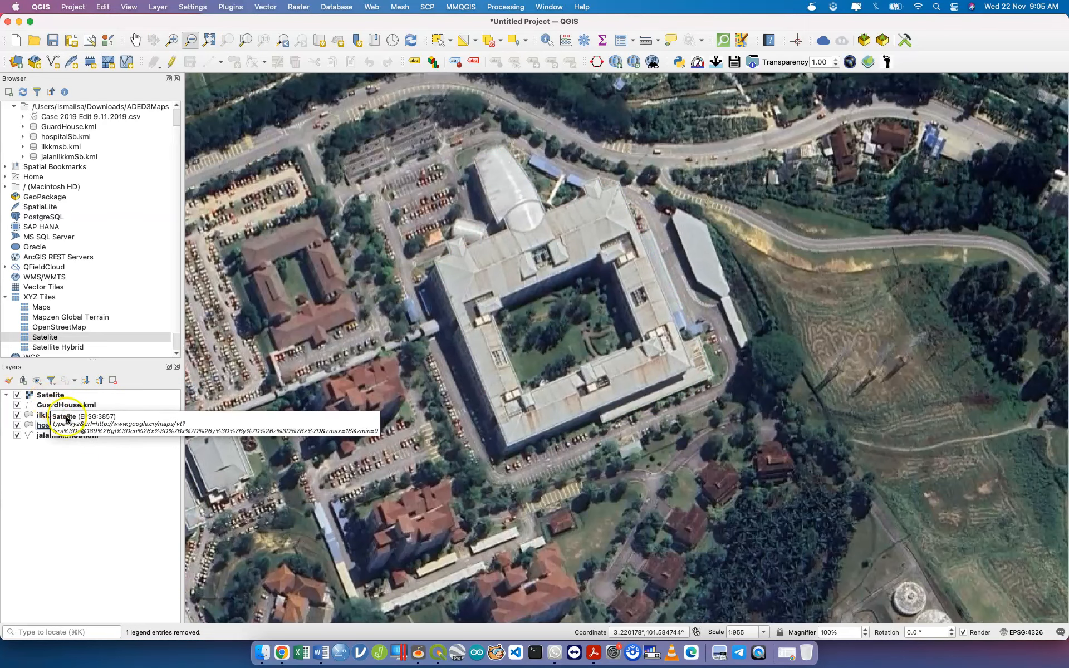
- Go through the covered KML layers and move the Satelite basemap beneath all of them
{"action": "left_click", "coordinate": [50, 408]}
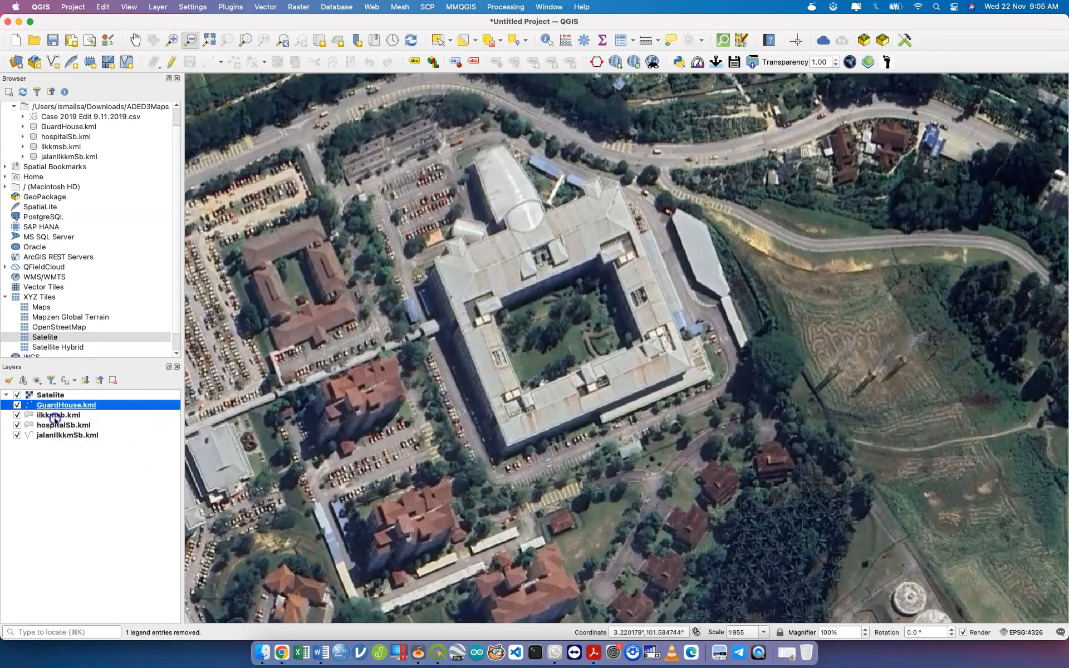
{"action": "left_click", "coordinate": [56, 417]}
{"action": "left_click", "coordinate": [63, 427]}
{"action": "left_click", "coordinate": [70, 437]}
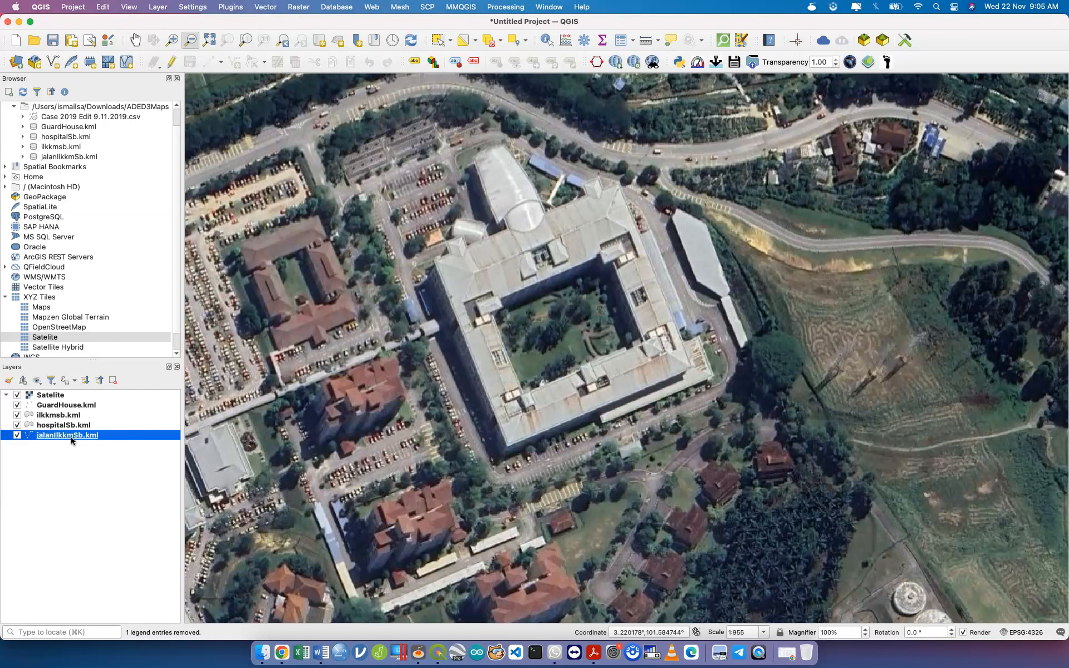
{"action": "left_click_drag", "start_coordinate": [51, 395], "coordinate": [53, 441]}
- Zoom out and pan around the area, and zoom back in on the two building polygons over the satellite imagery
{"action": "left_click_drag", "start_coordinate": [402, 347], "coordinate": [479, 393]}
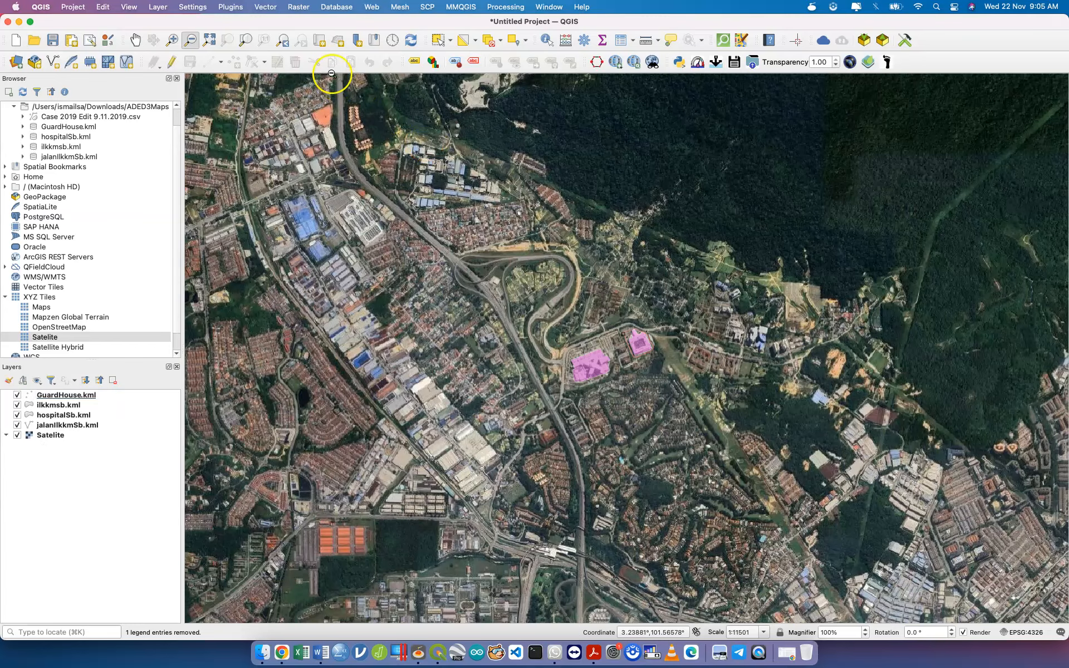
{"action": "left_click", "coordinate": [135, 40]}
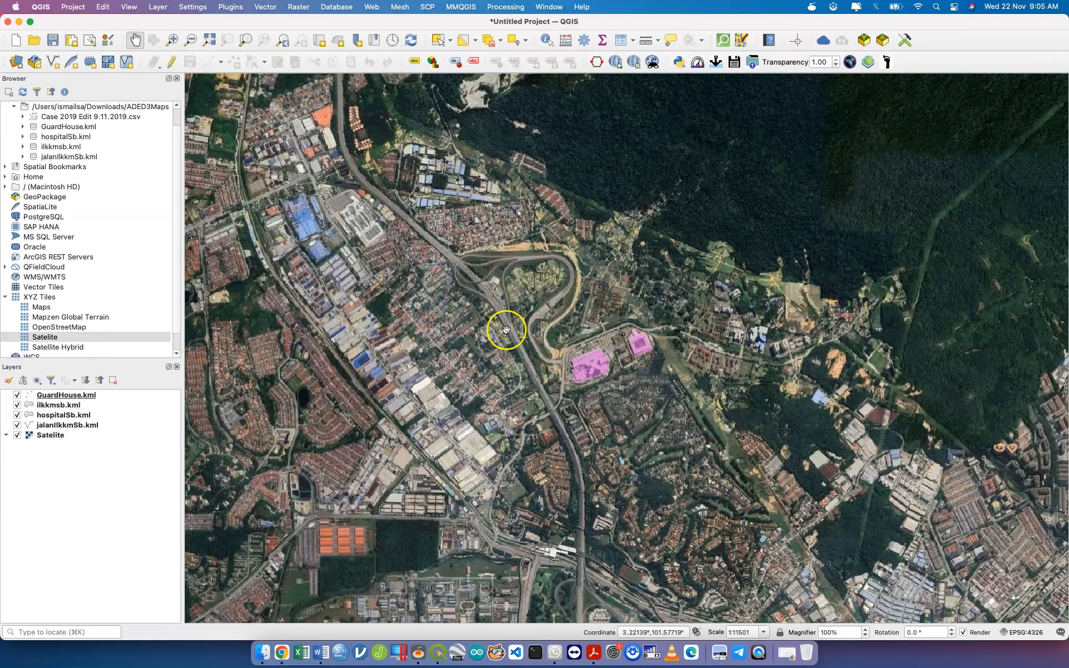
{"action": "left_click_drag", "start_coordinate": [544, 323], "coordinate": [490, 325]}
{"action": "scroll", "coordinate": [641, 384], "scroll_direction": "up", "scroll_amount": 5}
{"action": "left_click_drag", "start_coordinate": [606, 405], "coordinate": [562, 326]}
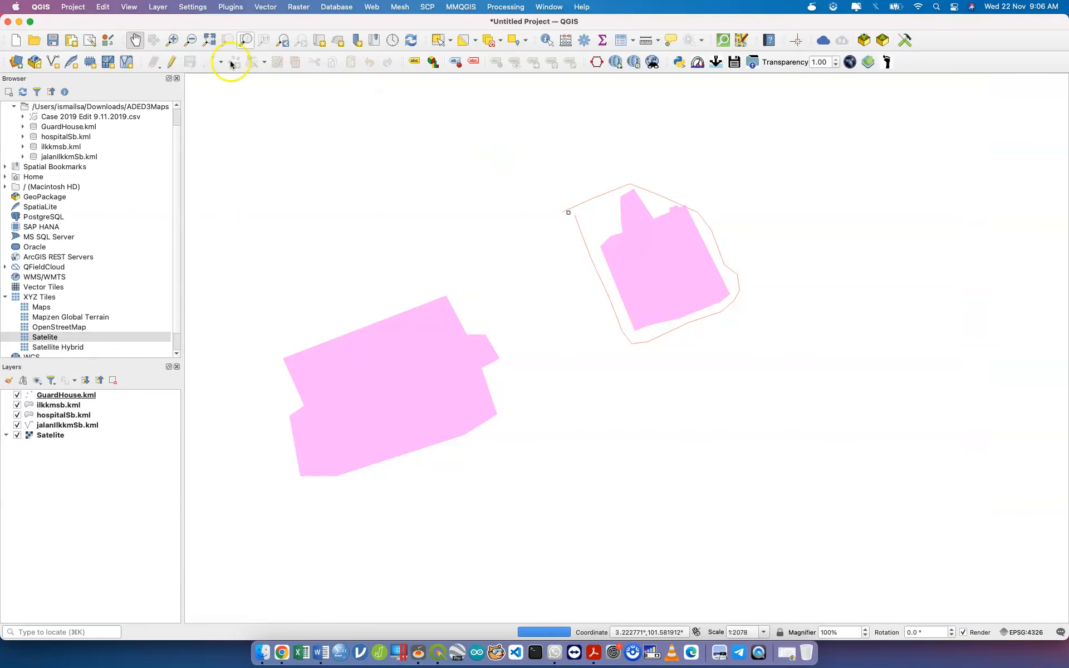
{"action": "left_click", "coordinate": [175, 44]}
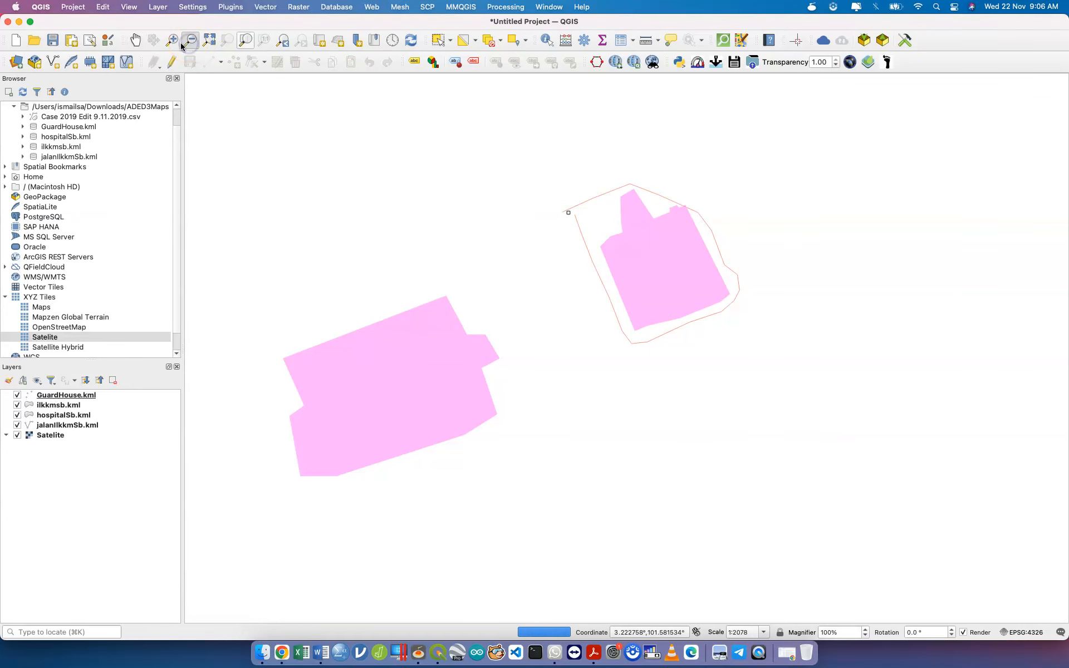
{"action": "left_click", "coordinate": [212, 43]}
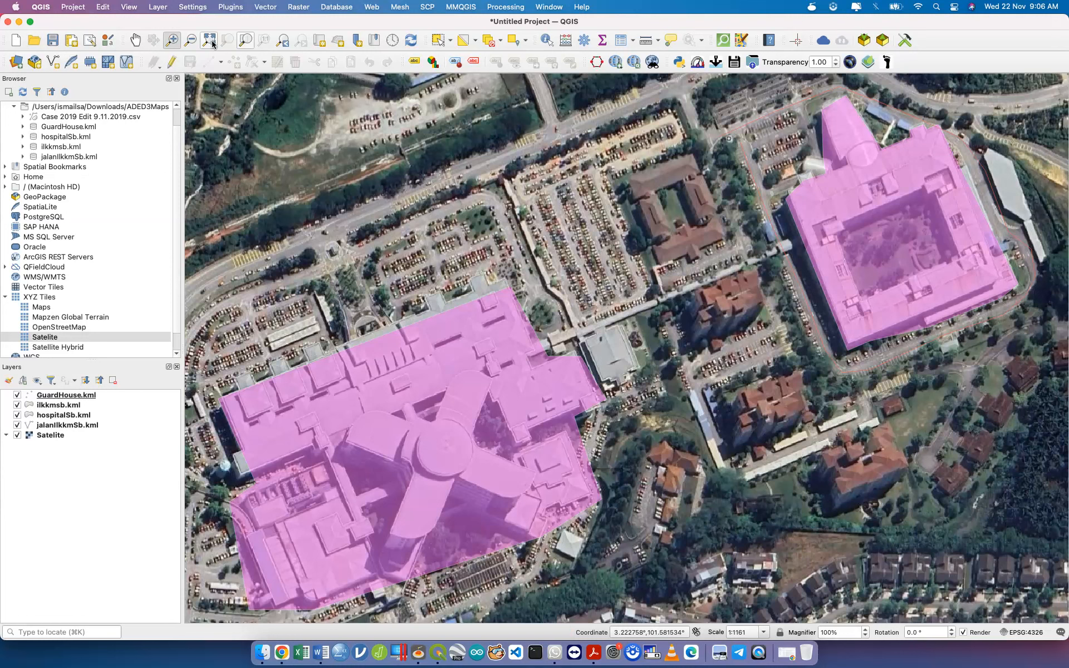
- Remove the GuardHouse, ilkkmsb, hospitalSb and jalanIlkkmSb KML layers together, keeping only the Satelite basemap
{"action": "left_click", "coordinate": [110, 398]}
{"action": "key", "text": "shift+Down"}
{"action": "key", "text": "shift+Down"}
{"action": "key", "text": "shift+Down"}
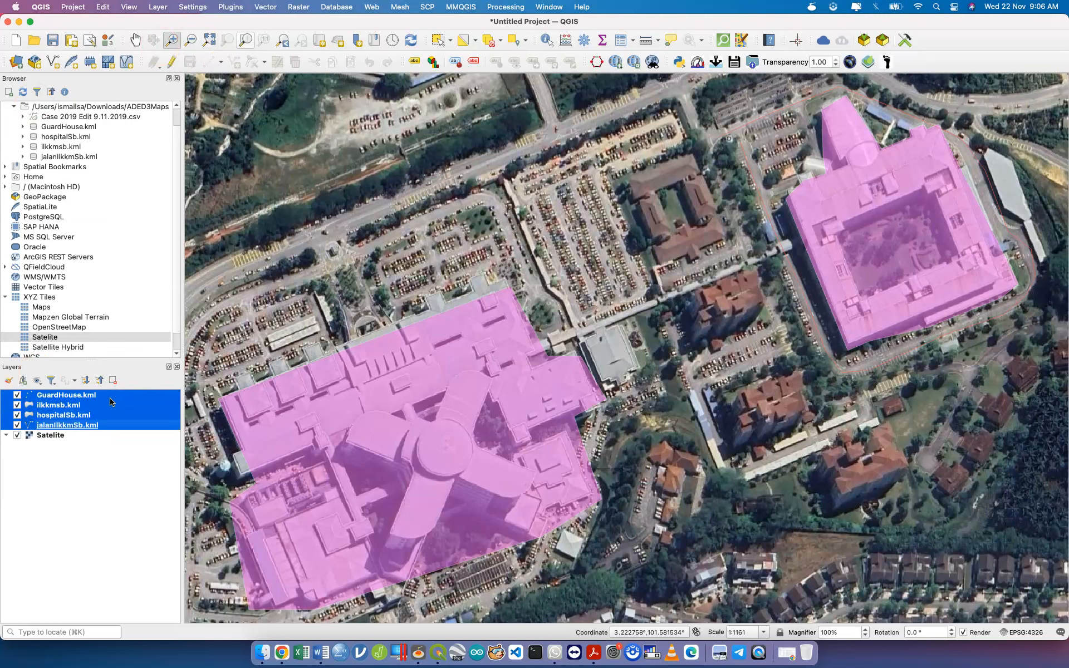
{"action": "right_click", "coordinate": [111, 401]}
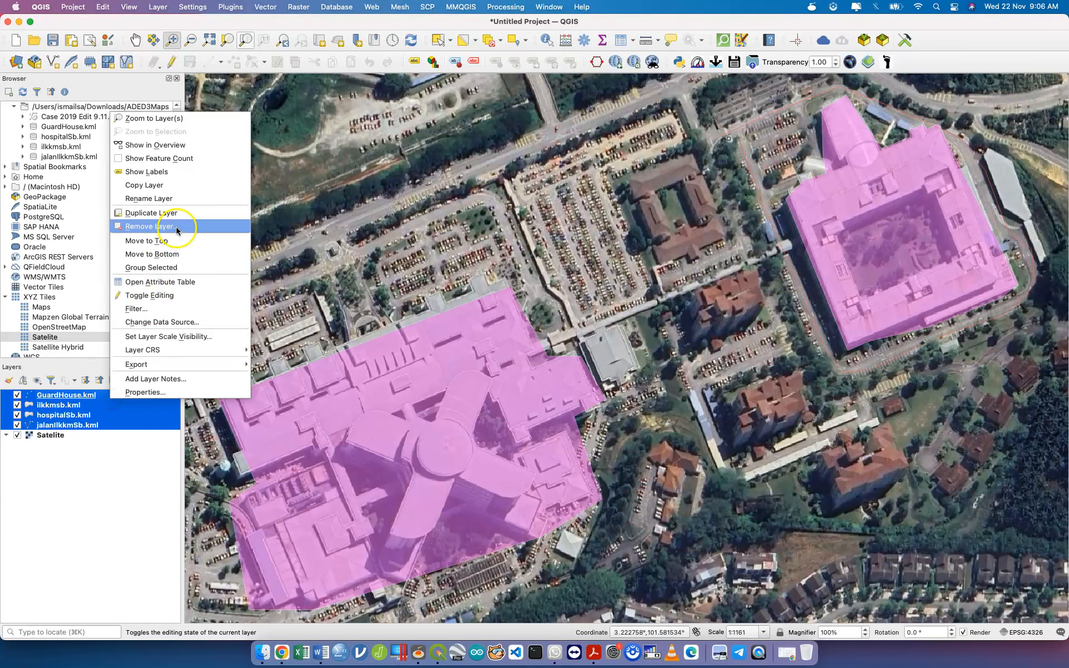
{"action": "left_click", "coordinate": [215, 223]}
{"action": "left_click", "coordinate": [570, 343]}
{"action": "scroll", "coordinate": [602, 438], "scroll_direction": "down", "scroll_amount": 2}
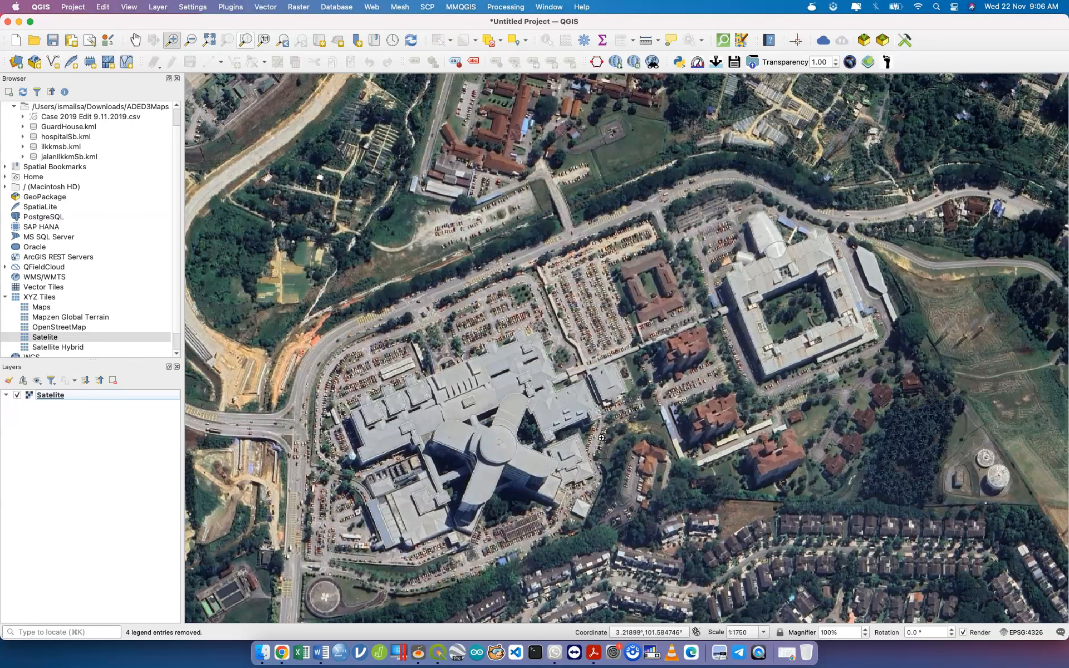
- Add GuardHouse.kml, hospitalSb.kml, ilkkmsb.kml and jalanIlkkmSb.kml from the ADED3Maps folder together above the Satelite basemap
{"action": "left_click", "coordinate": [69, 127]}
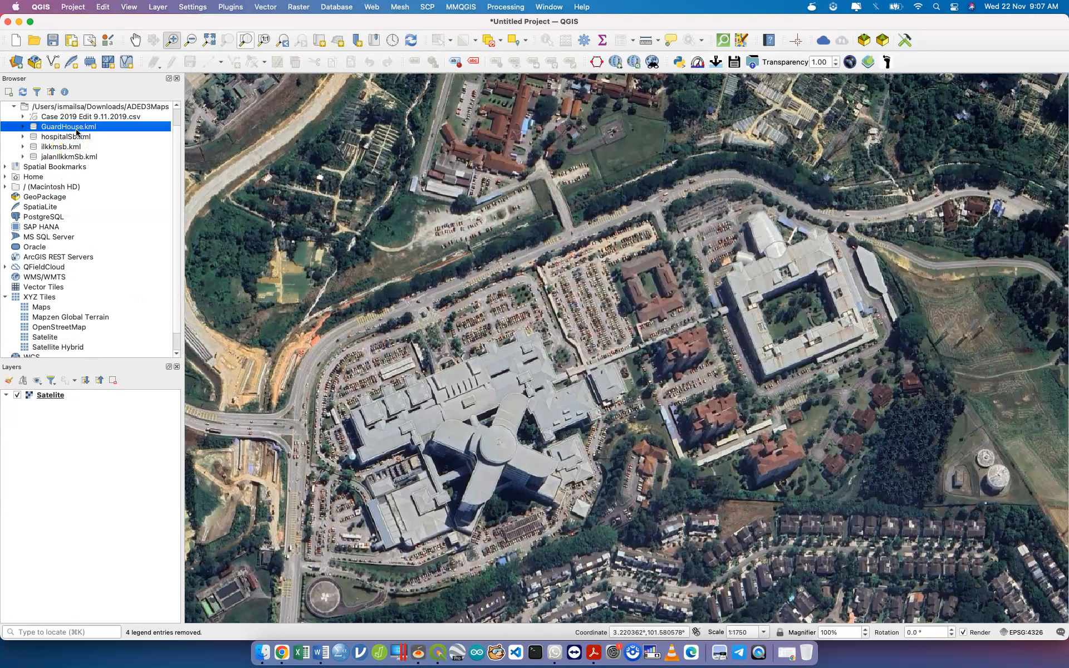
{"action": "key", "text": "shift+Down"}
{"action": "key", "text": "shift+Down"}
{"action": "key", "text": "shift+Down"}
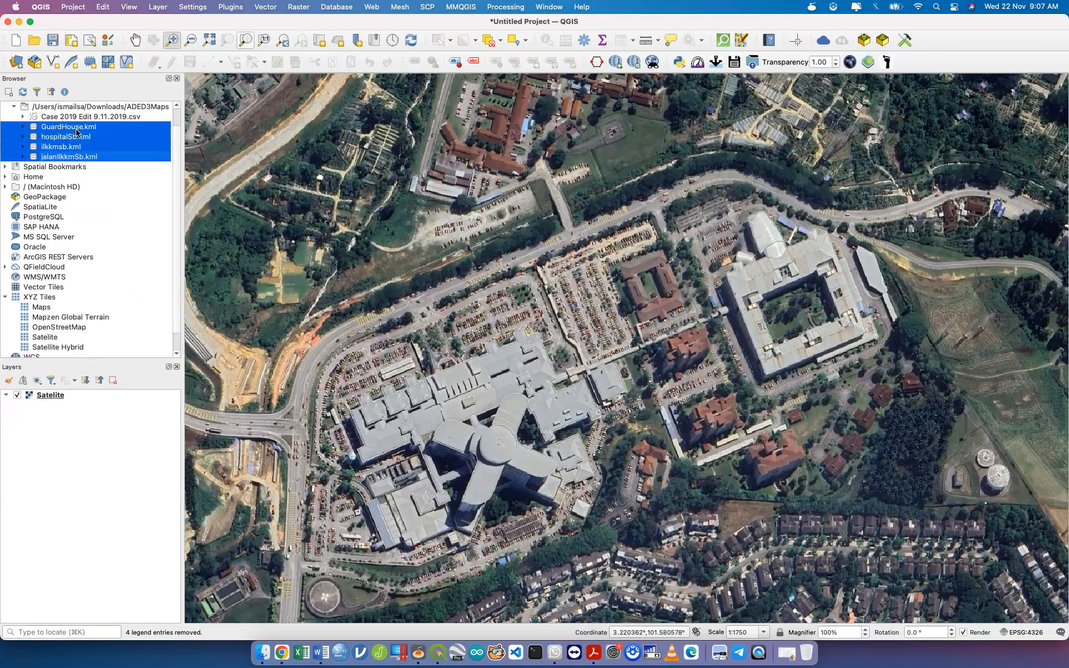
{"action": "left_click_drag", "start_coordinate": [77, 133], "coordinate": [85, 425]}
{"action": "left_click", "coordinate": [669, 407]}
{"action": "left_click", "coordinate": [672, 412]}
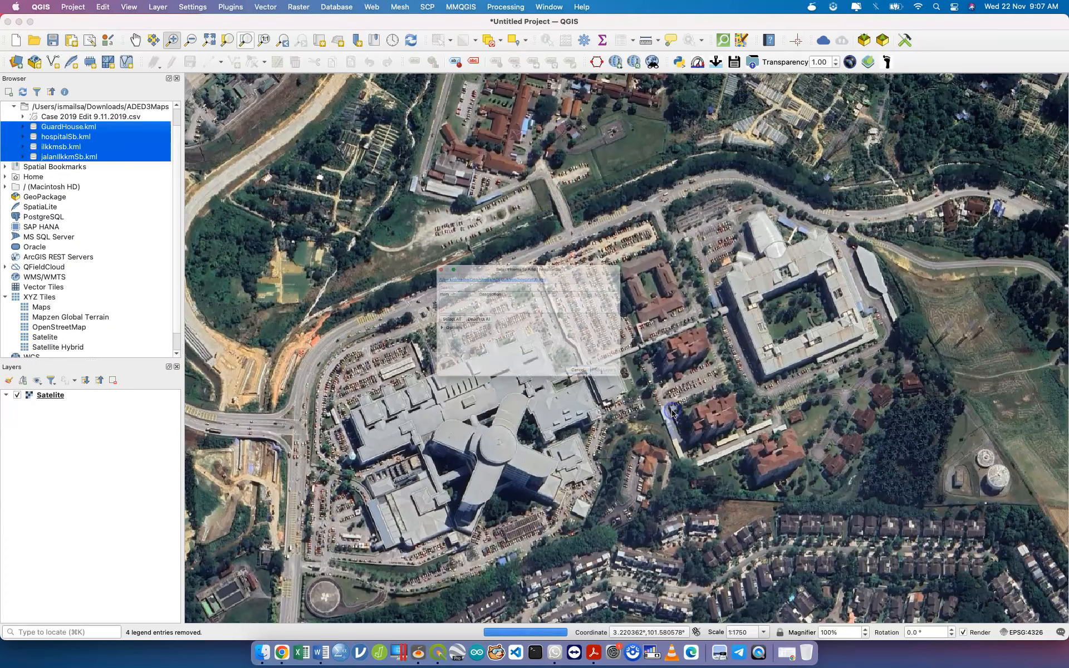
{"action": "left_click", "coordinate": [672, 412]}
{"action": "left_click", "coordinate": [672, 412]}
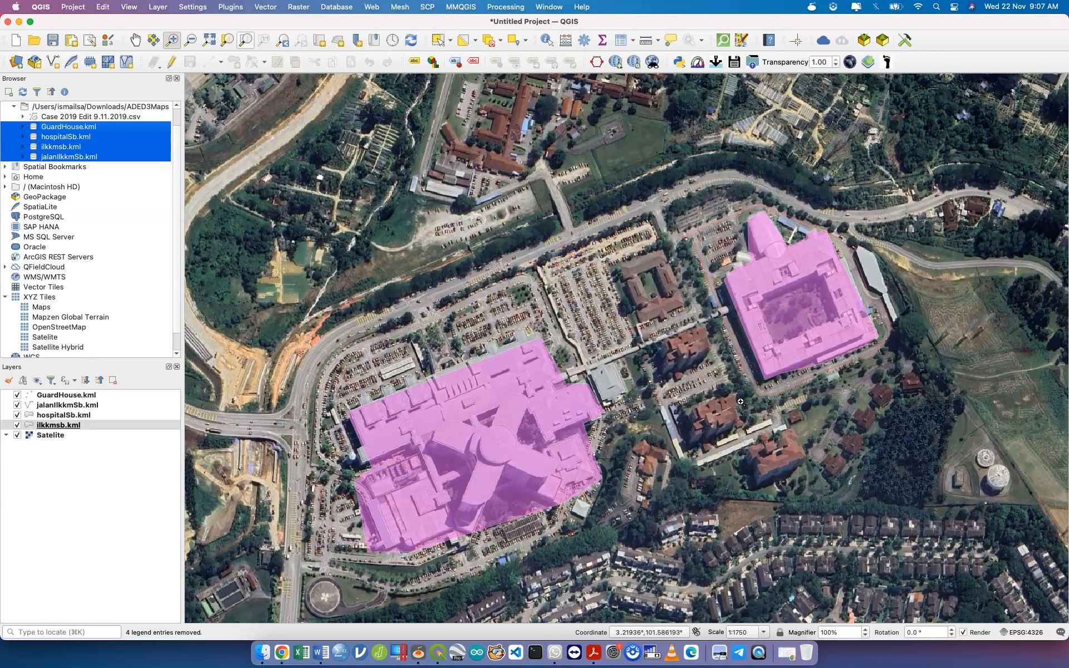
- Switch to Chrome and search Google for "kml to shapefile" in a new tab
{"action": "left_click", "coordinate": [118, 396]}
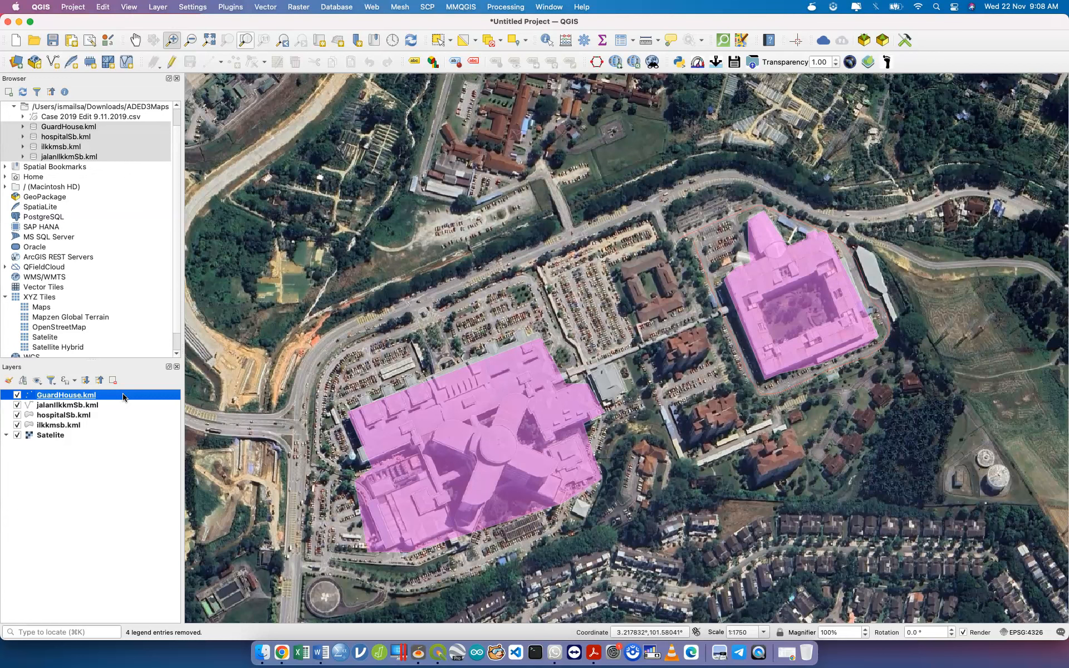
{"action": "left_click", "coordinate": [282, 653]}
{"action": "left_click", "coordinate": [596, 27]}
{"action": "type", "text": "kml to shp"}
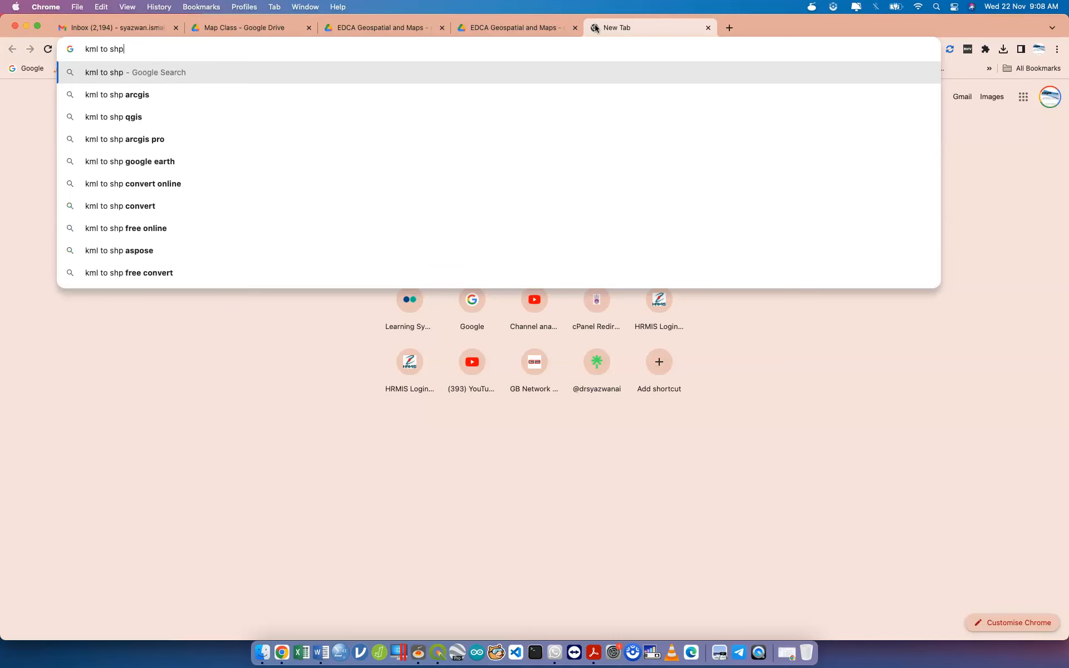
{"action": "key", "text": "BackSpace"}
{"action": "key", "text": "Down"}
{"action": "key", "text": "Return"}
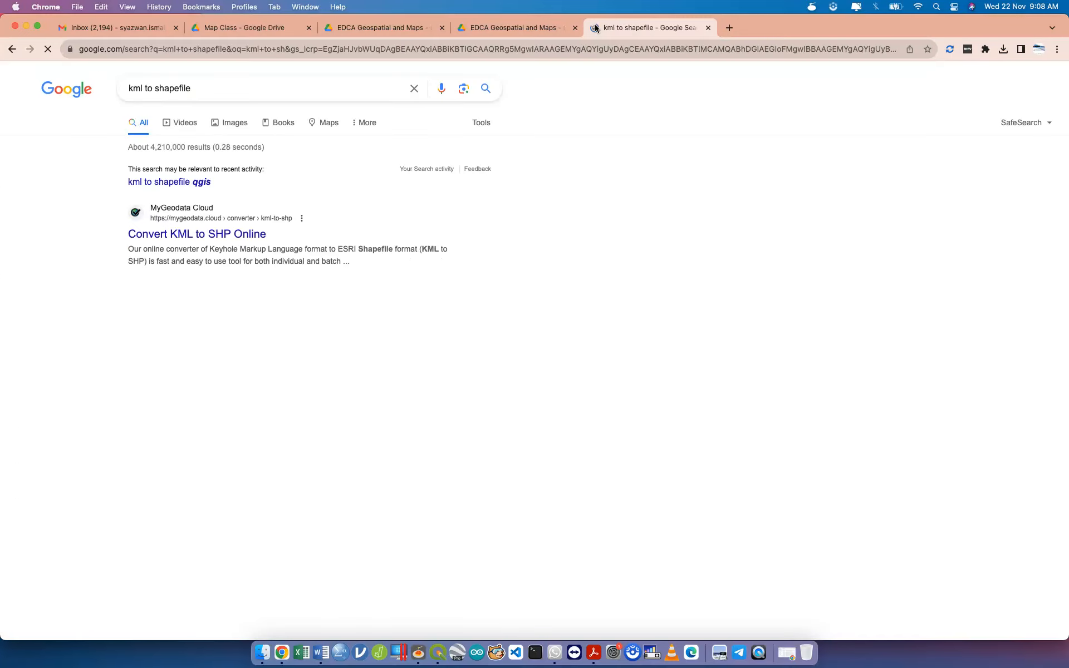
- Look through the results for KML converters and open MyGeodata Cloud's Convert KML to SHP Online page
{"action": "scroll", "coordinate": [222, 255], "scroll_direction": "up", "scroll_amount": 5}
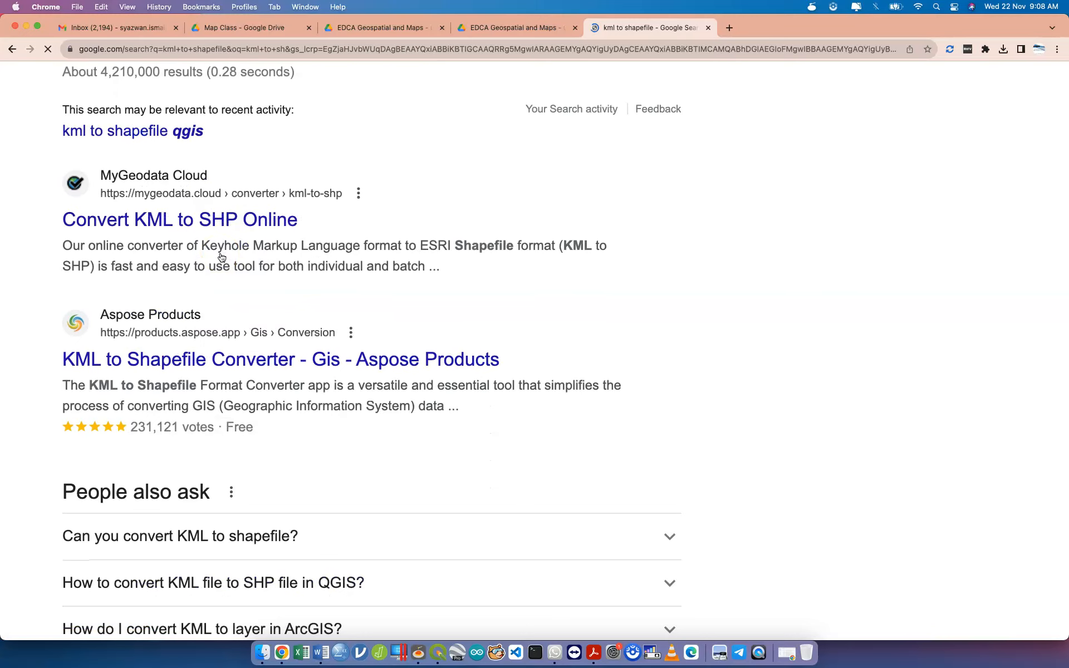
{"action": "scroll", "coordinate": [222, 257], "scroll_direction": "down", "scroll_amount": 7}
{"action": "scroll", "coordinate": [221, 256], "scroll_direction": "down", "scroll_amount": 3}
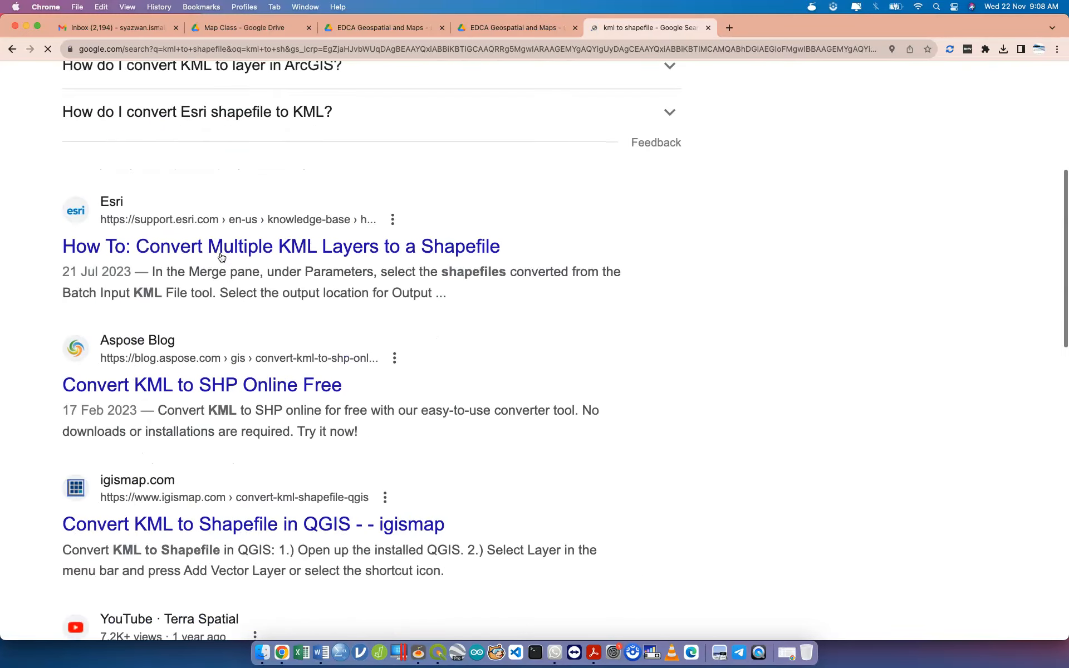
{"action": "scroll", "coordinate": [221, 252], "scroll_direction": "down", "scroll_amount": 3}
{"action": "scroll", "coordinate": [221, 255], "scroll_direction": "up", "scroll_amount": 8}
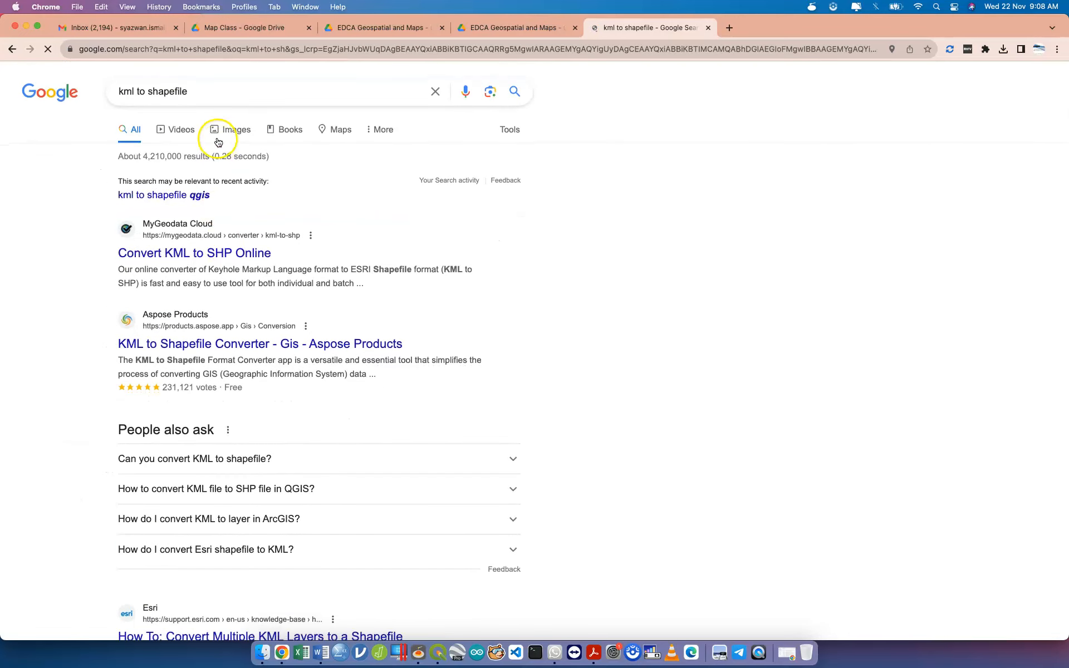
{"action": "left_click", "coordinate": [230, 248]}
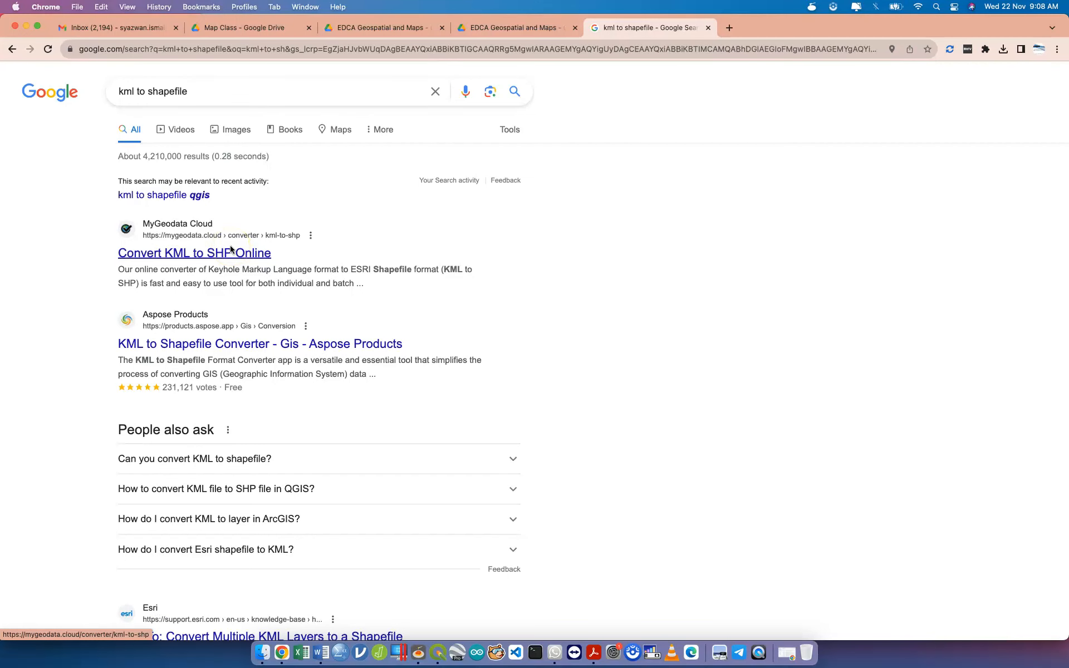
{"action": "left_click", "coordinate": [227, 252]}
- Close the converter tab in Chrome and switch back to QGIS
{"action": "left_click", "coordinate": [708, 28]}
{"action": "key", "text": "ctrl+super+f"}
{"action": "left_click", "coordinate": [513, 227]}
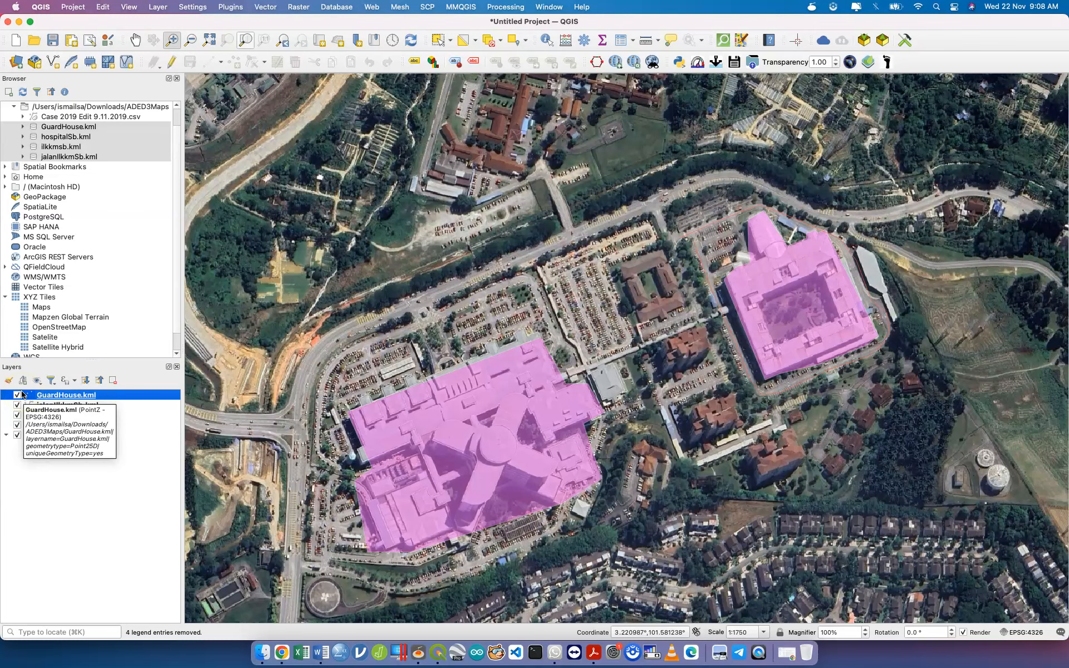
- Hide the GuardHouse.kml, jalanIlkkmSb.kml and hospitalSb.kml layers on the map
{"action": "left_click", "coordinate": [17, 394]}
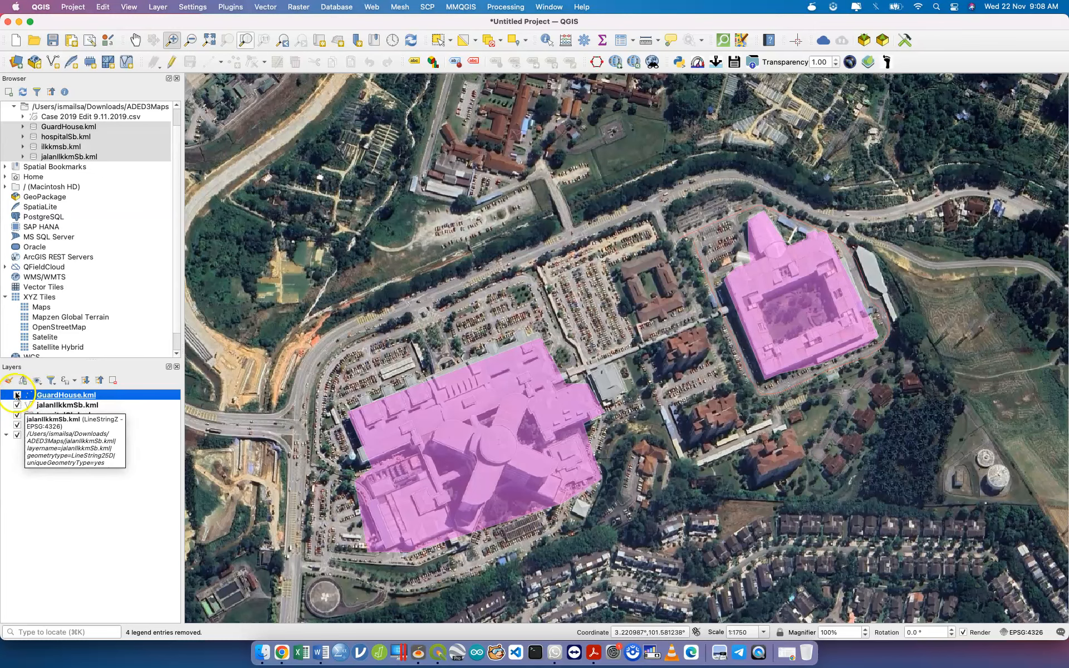
{"action": "left_click", "coordinate": [56, 405]}
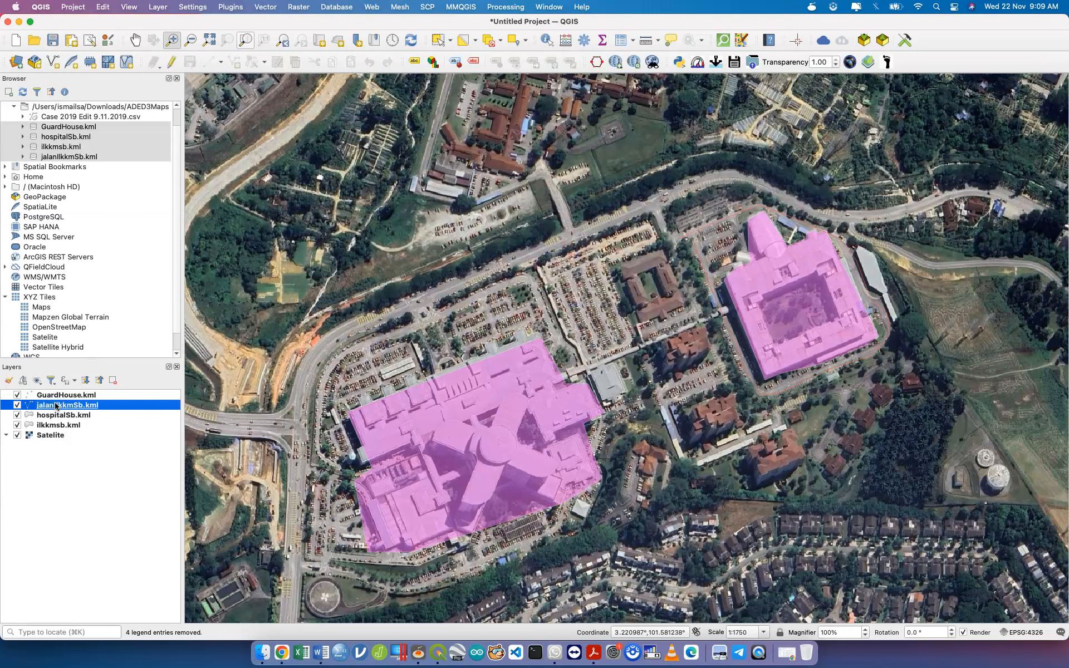
{"action": "left_click", "coordinate": [17, 395]}
{"action": "left_click", "coordinate": [18, 405]}
{"action": "left_click", "coordinate": [17, 415]}
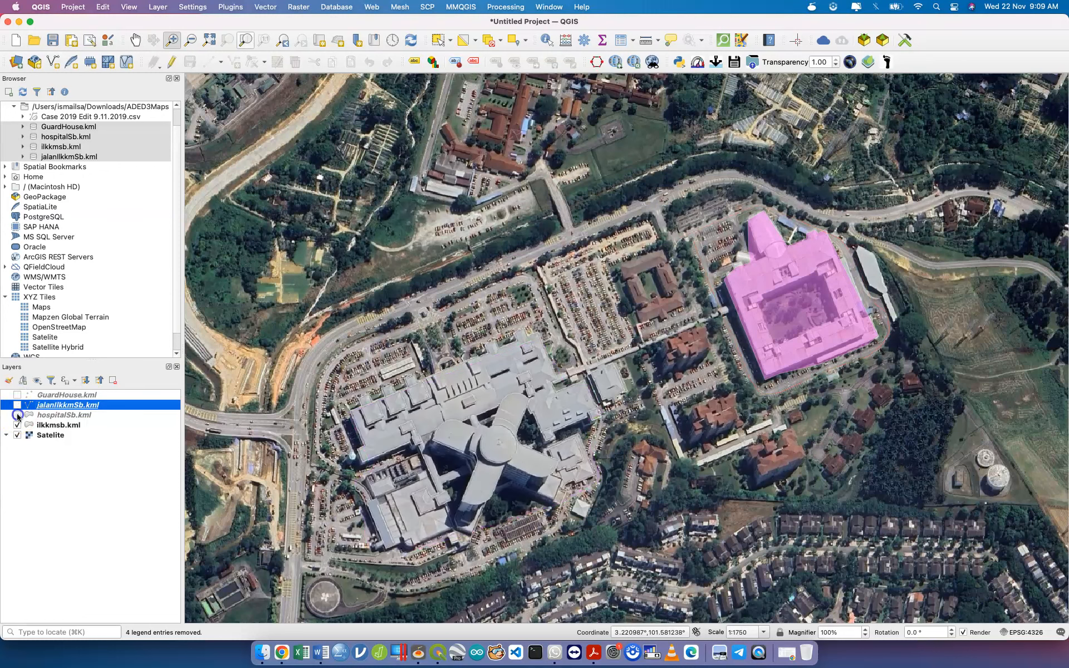
- Toggle the visibility of the ilkkmsb.kml layer repeatedly, finishing with it hidden
{"action": "left_click", "coordinate": [17, 425]}
{"action": "left_click", "coordinate": [17, 425]}
{"action": "left_click", "coordinate": [17, 426]}
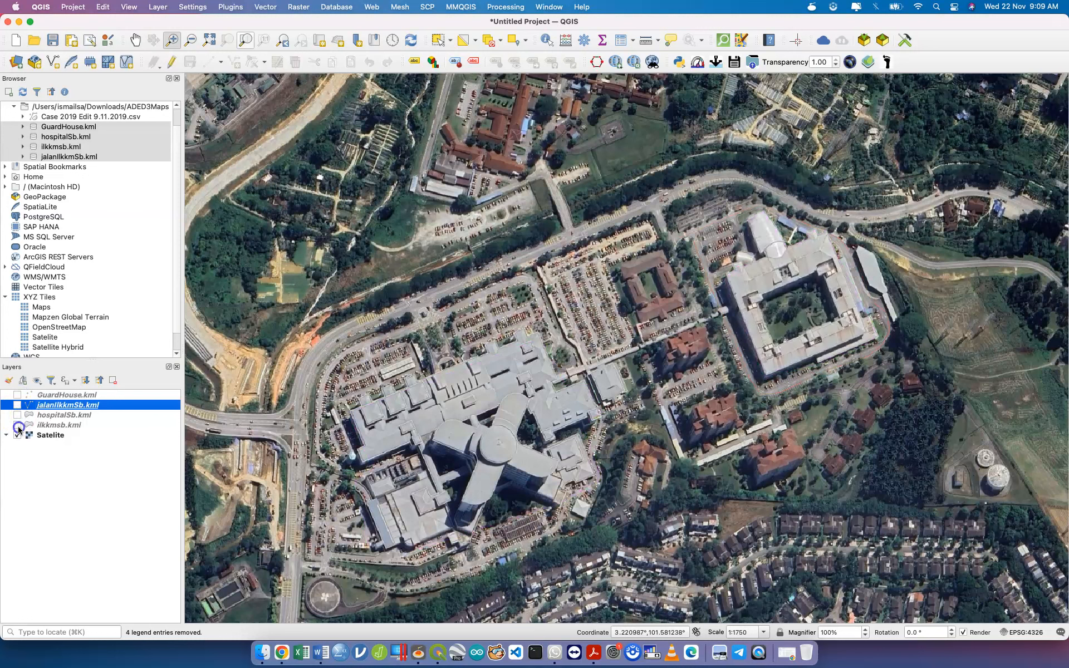
{"action": "left_click", "coordinate": [17, 426]}
{"action": "left_click", "coordinate": [17, 426]}
{"action": "left_click", "coordinate": [18, 425]}
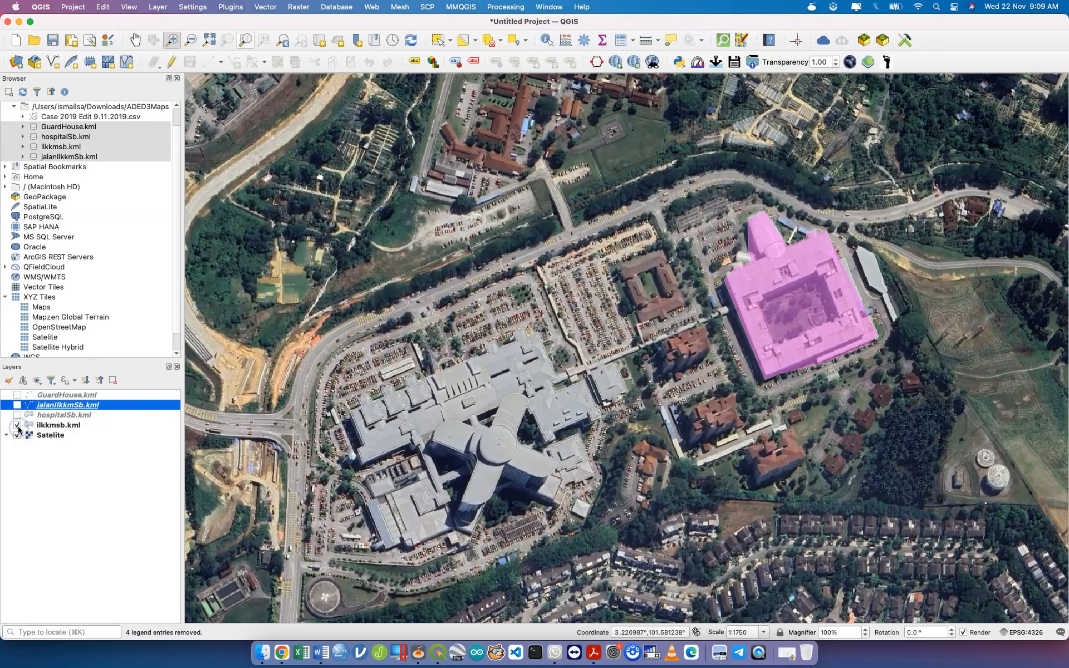
{"action": "left_click", "coordinate": [17, 426]}
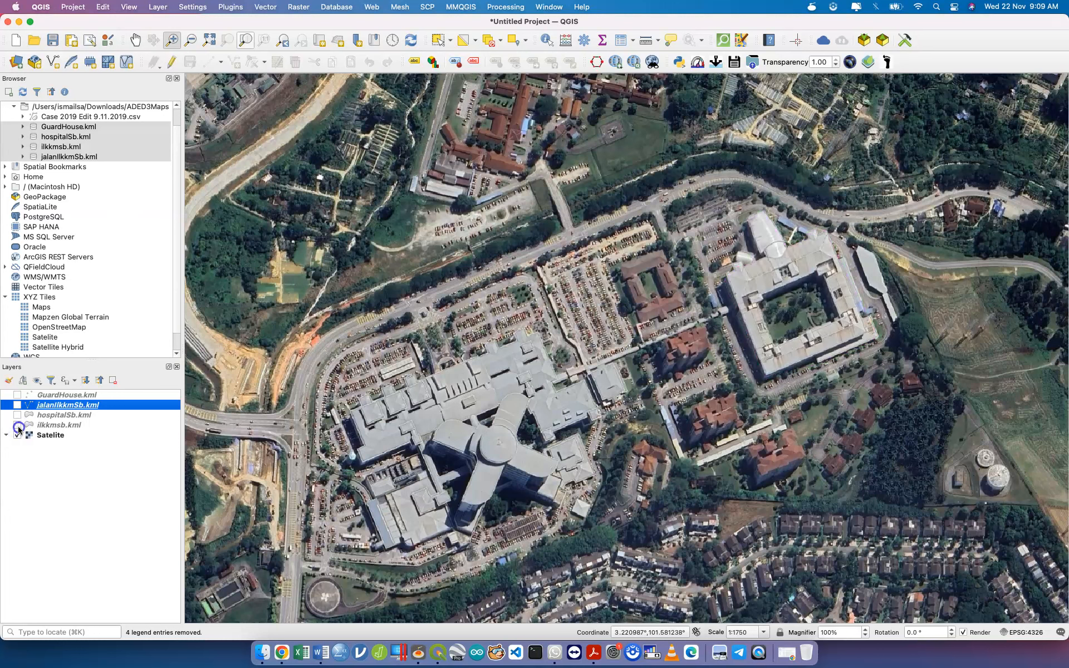
- Show the ilkkmsb.kml, hospitalSb.kml, jalanIlkkmSb.kml and GuardHouse.kml layers again
{"action": "left_click", "coordinate": [18, 426]}
{"action": "left_click", "coordinate": [17, 415]}
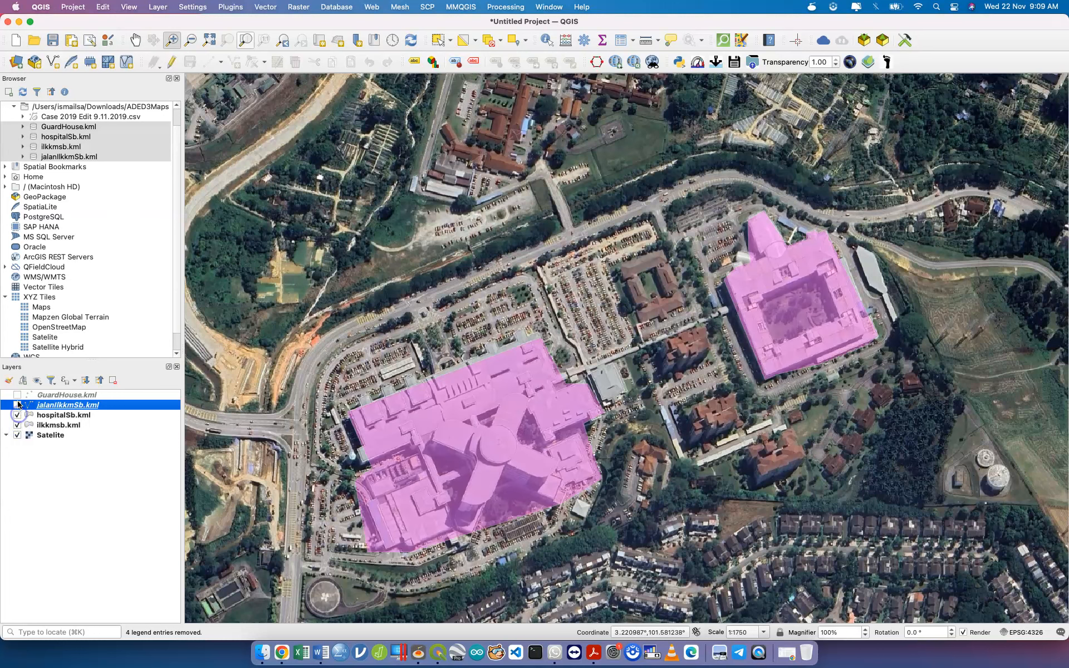
{"action": "left_click", "coordinate": [17, 405]}
{"action": "double_click", "coordinate": [23, 402]}
{"action": "left_click", "coordinate": [686, 524]}
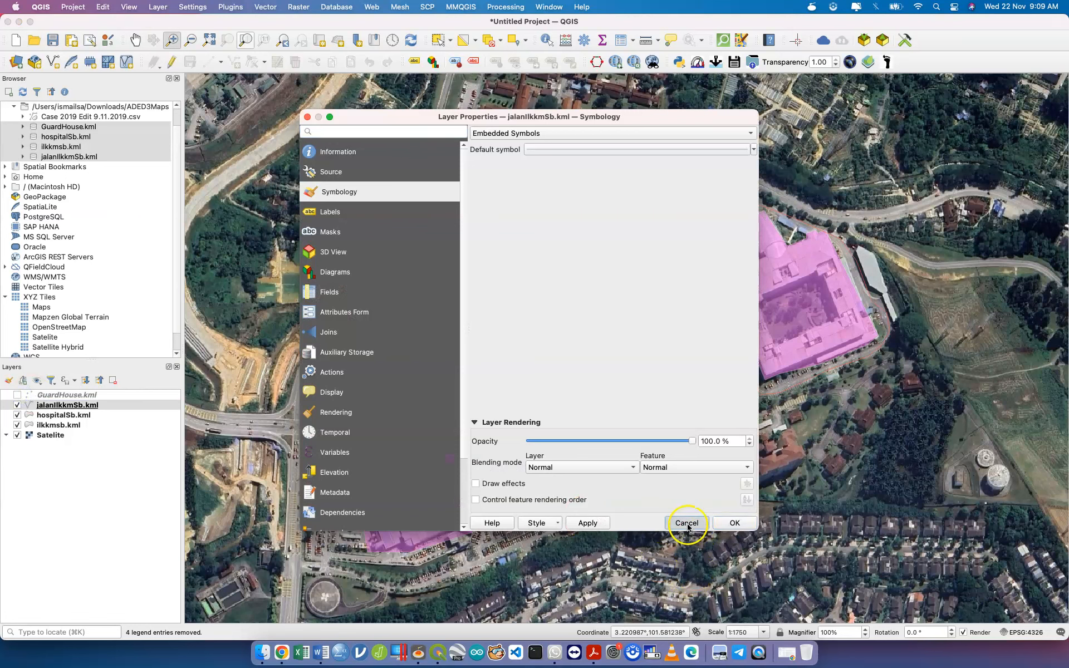
{"action": "left_click", "coordinate": [18, 395]}
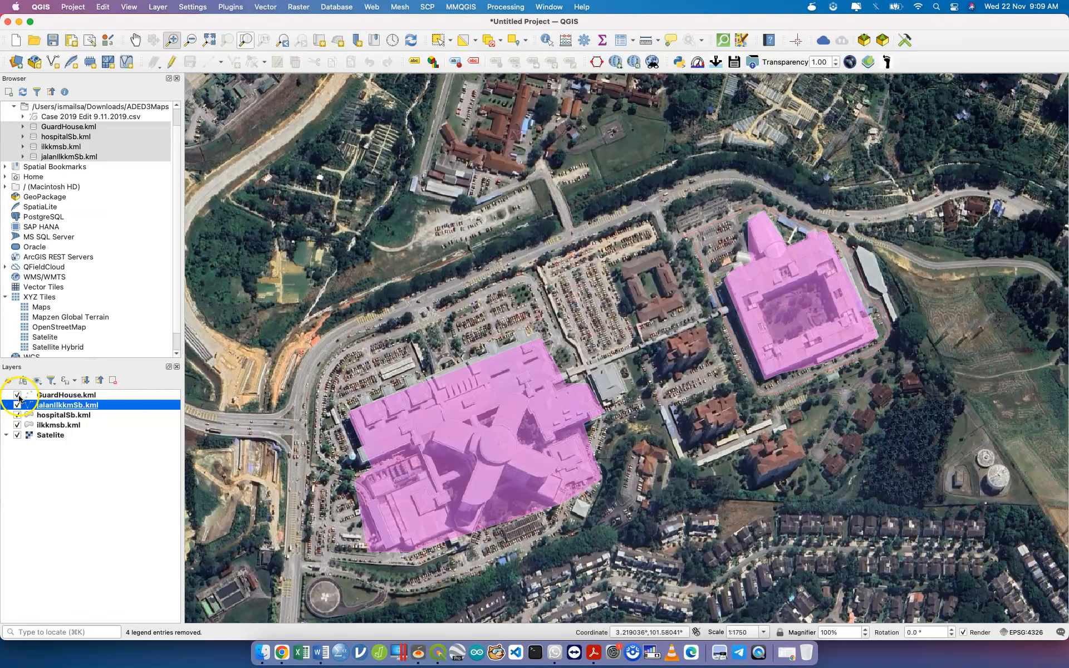
{"action": "left_click", "coordinate": [56, 398]}
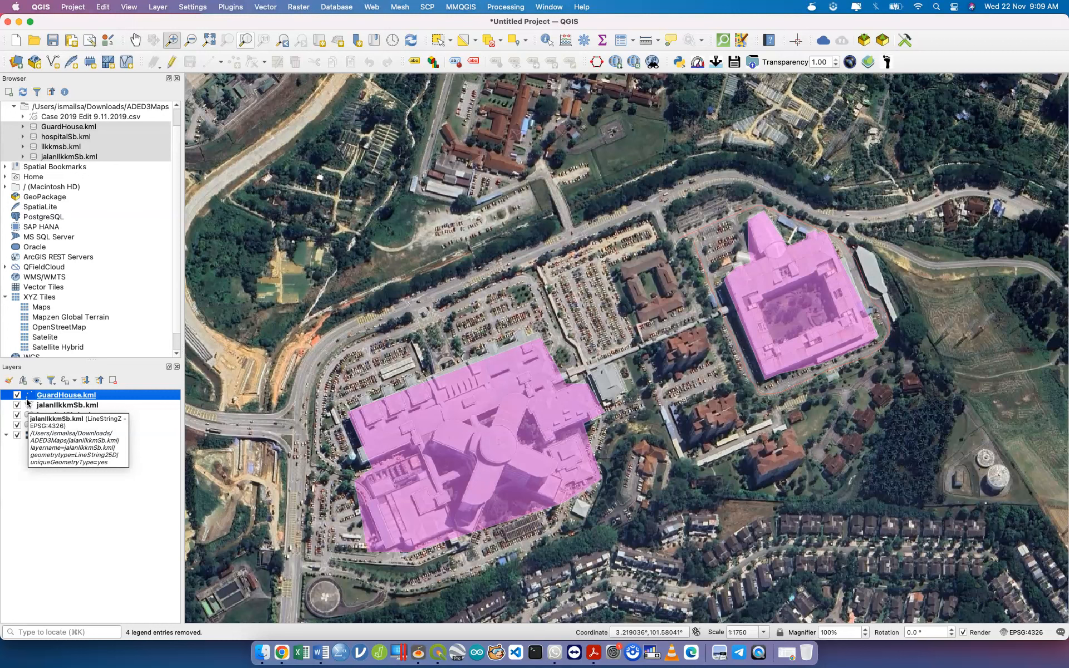
{"action": "right_click", "coordinate": [28, 404]}
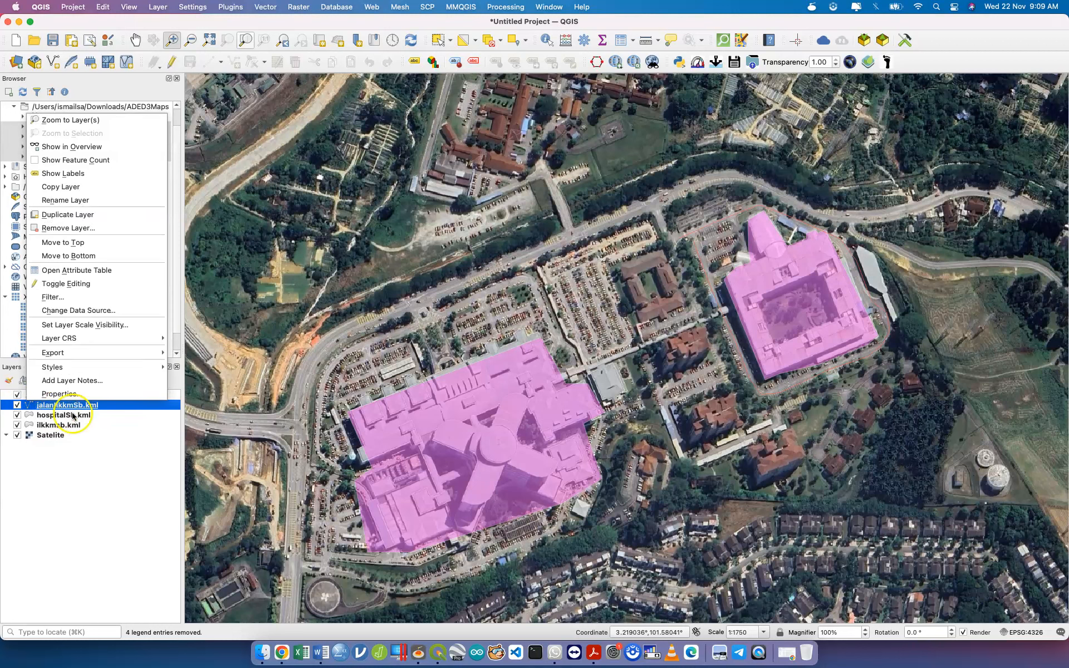
{"action": "left_click", "coordinate": [173, 403]}
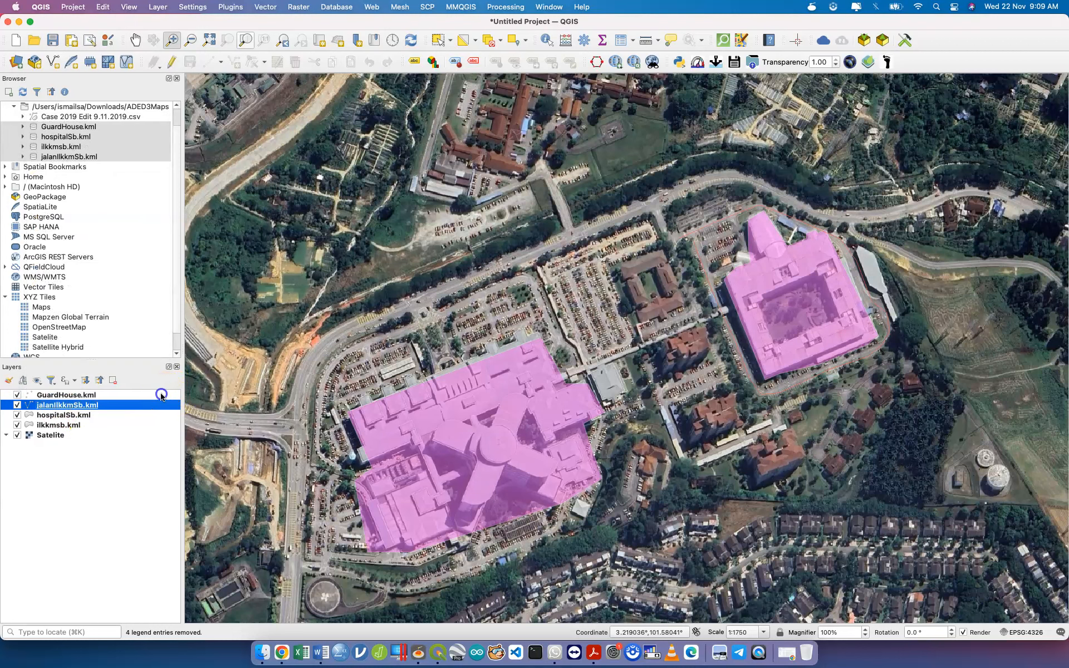
- Open the GuardHouse.kml layer's source properties and check the coordinate reference system choices, keeping EPSG:4326 - WGS 84
{"action": "right_click", "coordinate": [161, 395]}
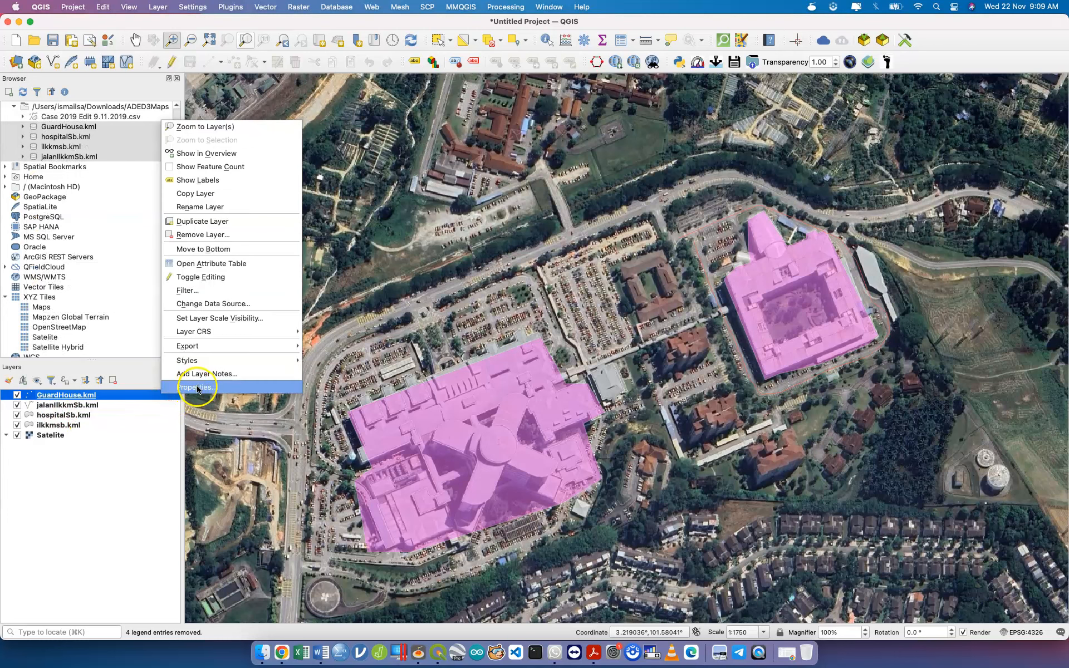
{"action": "left_click", "coordinate": [198, 389]}
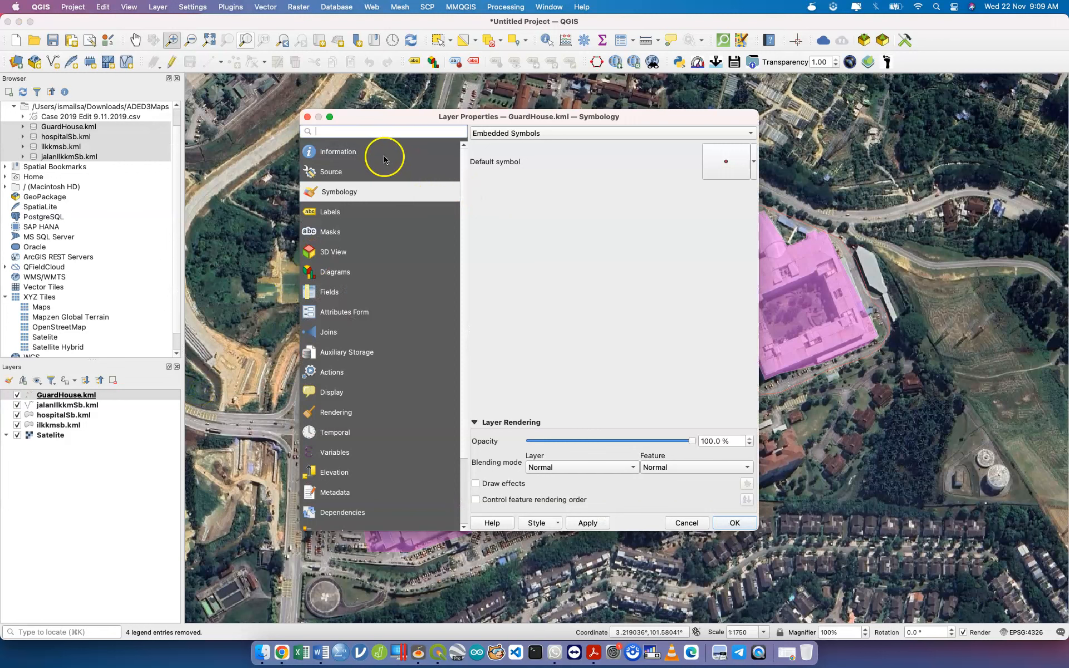
{"action": "left_click", "coordinate": [394, 174]}
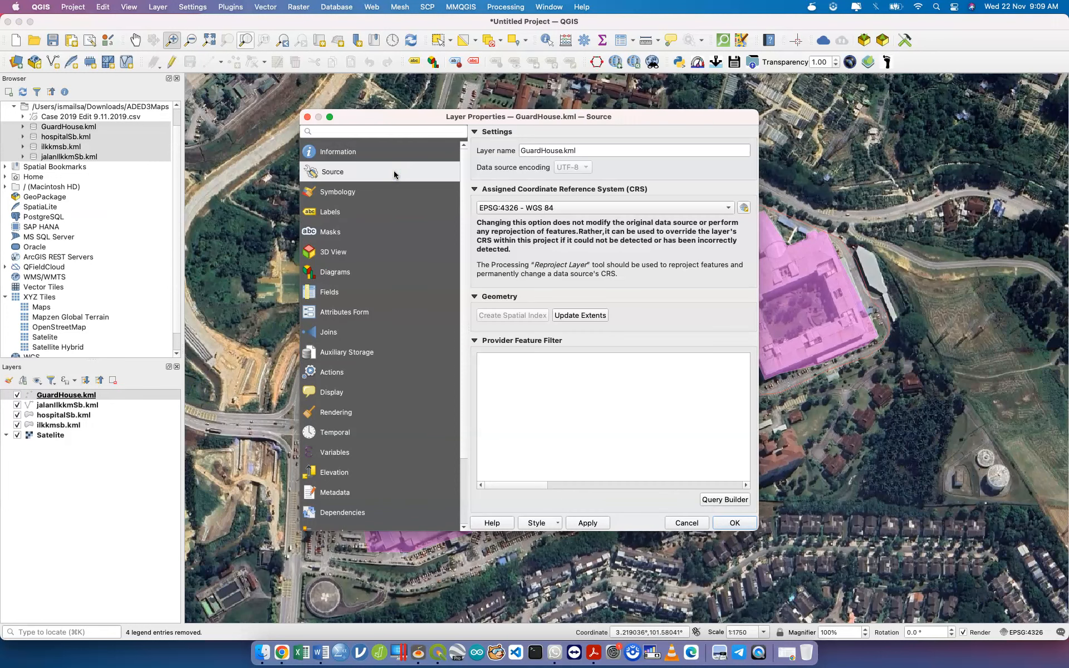
{"action": "left_click", "coordinate": [559, 210]}
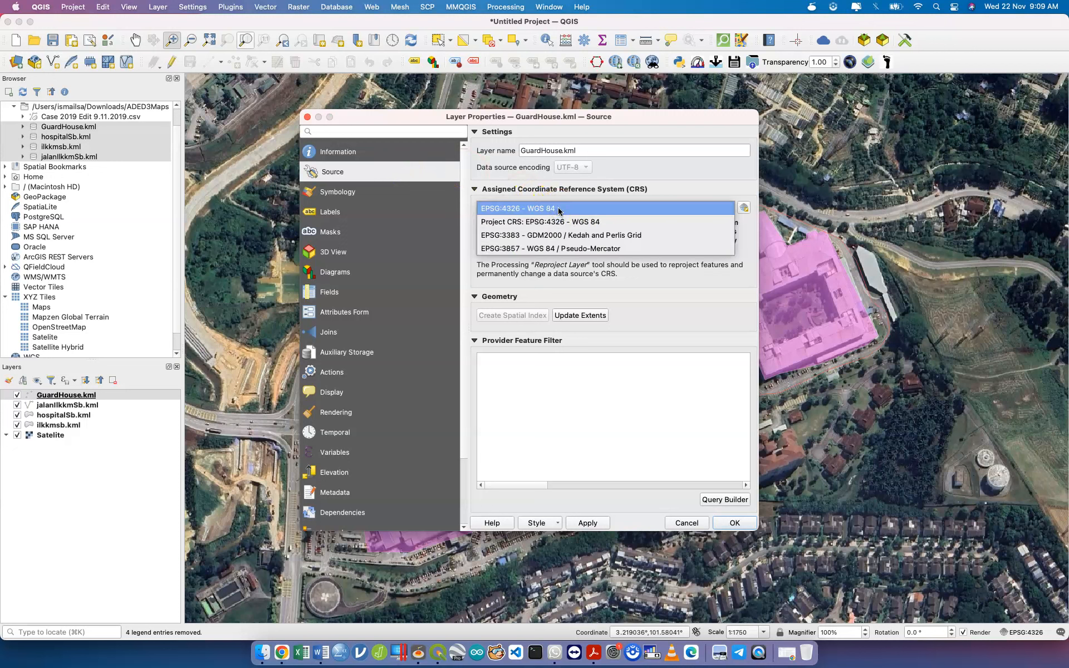
{"action": "left_click", "coordinate": [559, 210]}
- Read through the GuardHouse.kml layer's information and look over its symbology and other property pages, closing the properties without changes
{"action": "left_click", "coordinate": [446, 152]}
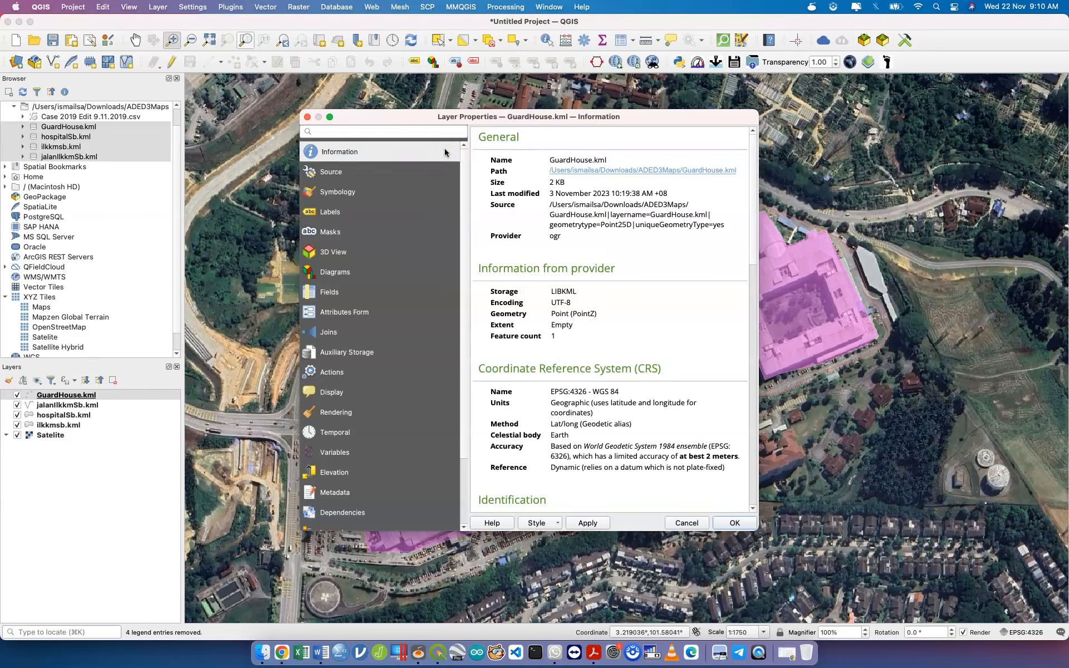
{"action": "scroll", "coordinate": [606, 381], "scroll_direction": "down", "scroll_amount": 5}
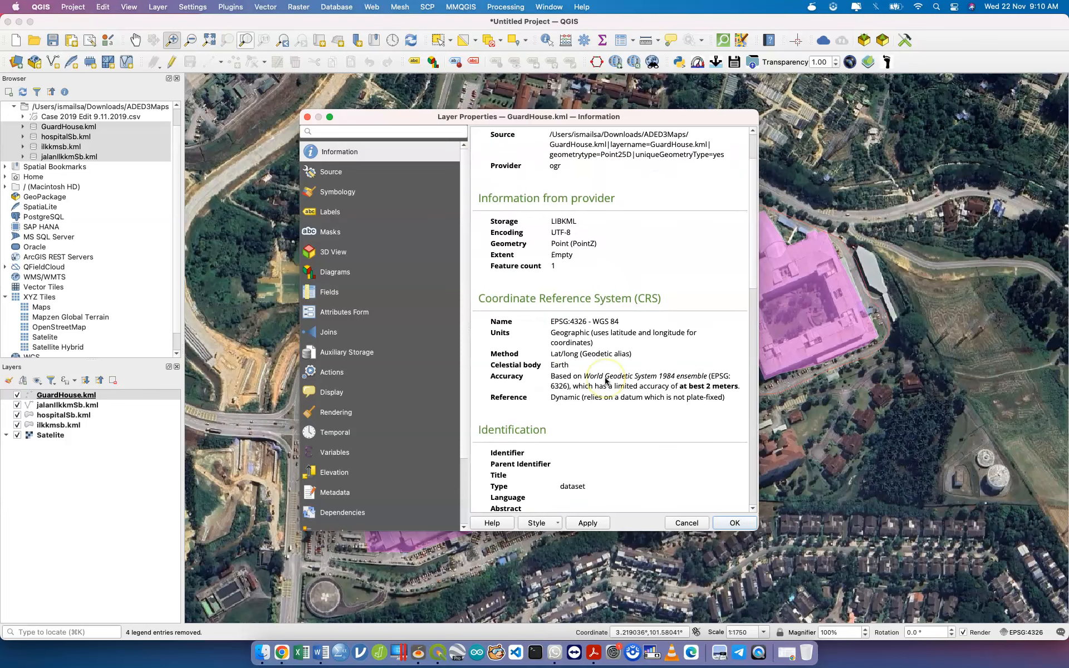
{"action": "scroll", "coordinate": [605, 376], "scroll_direction": "down", "scroll_amount": 6}
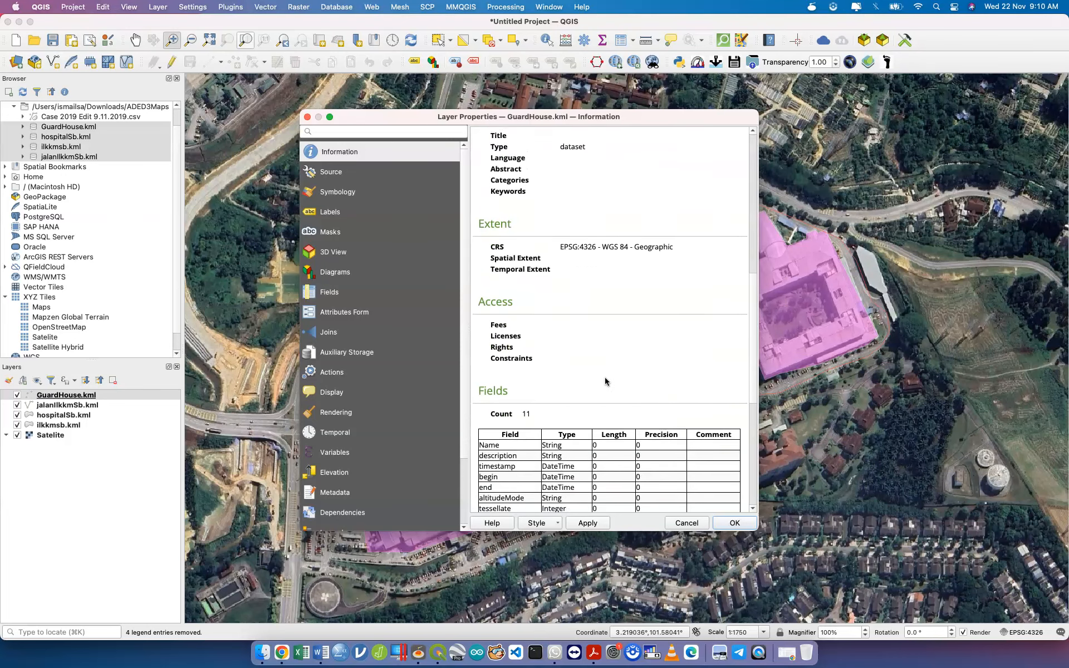
{"action": "scroll", "coordinate": [606, 381], "scroll_direction": "down", "scroll_amount": 4}
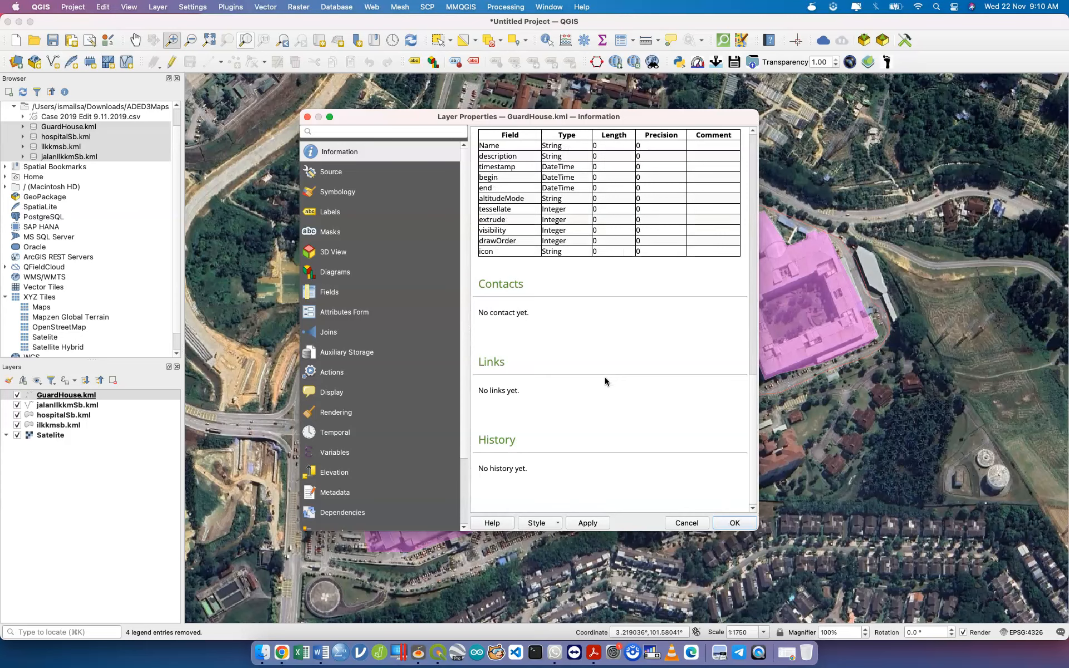
{"action": "left_click", "coordinate": [390, 187]}
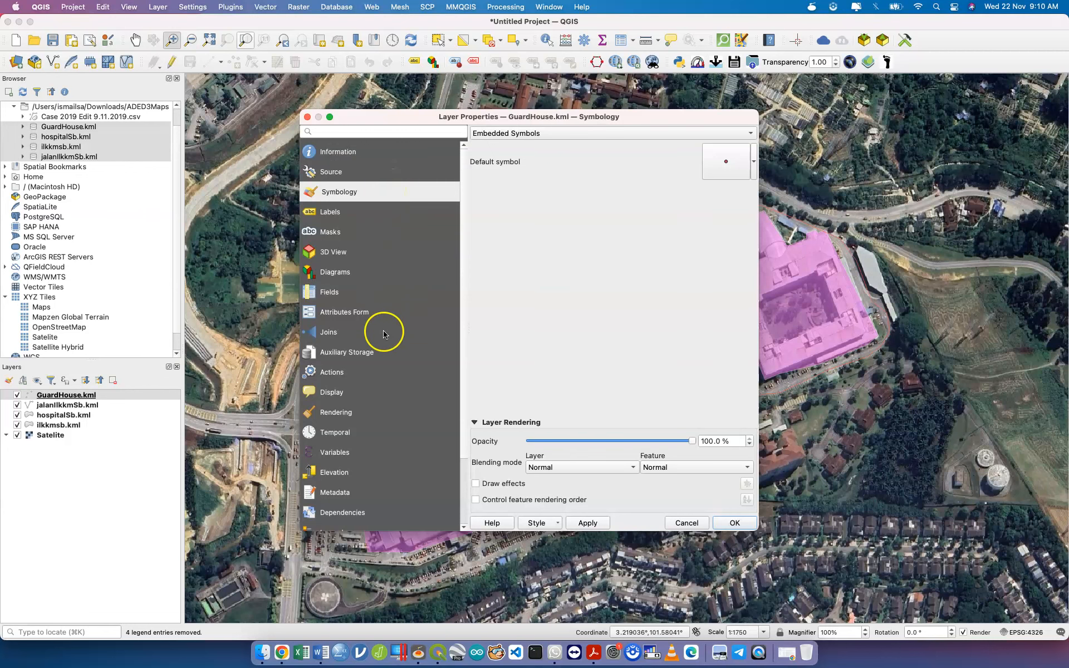
{"action": "scroll", "coordinate": [382, 329], "scroll_direction": "down", "scroll_amount": 3}
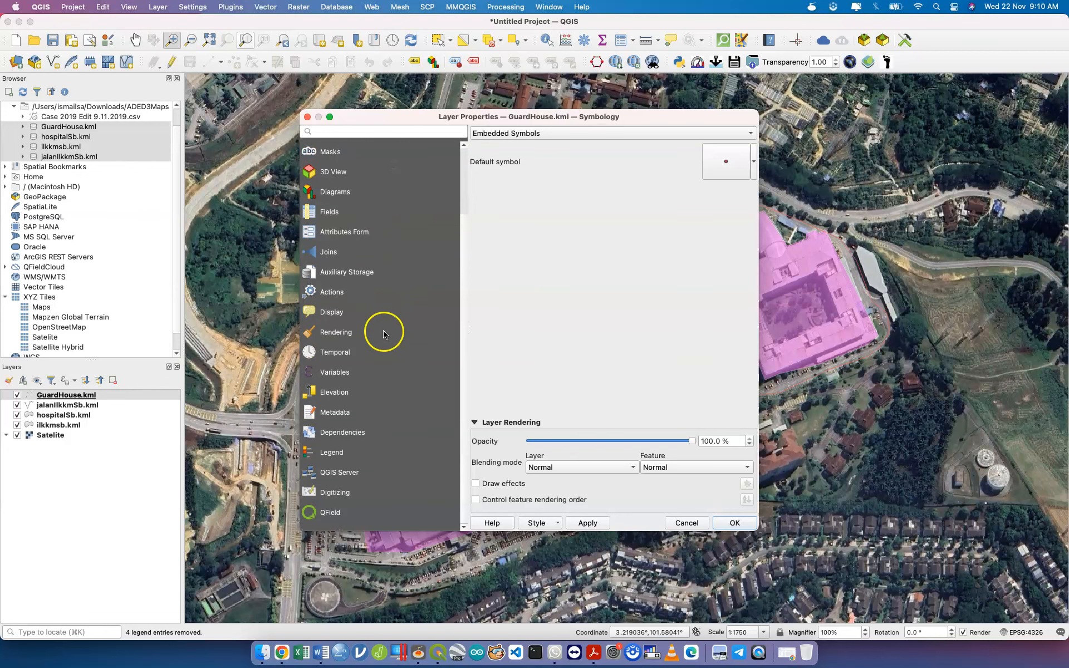
{"action": "left_click", "coordinate": [307, 116]}
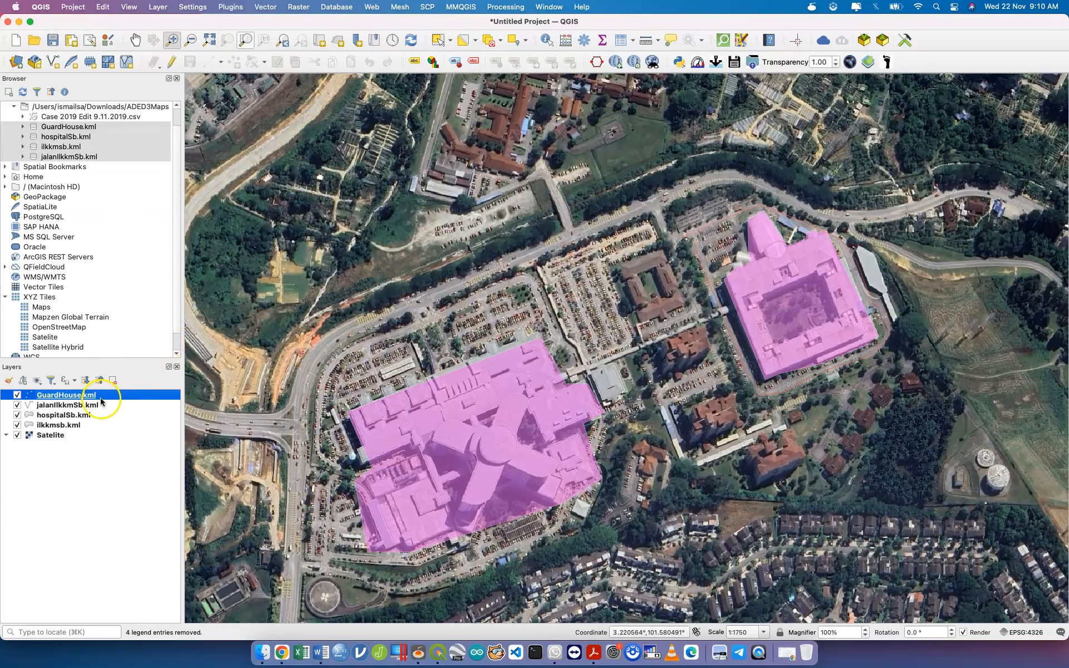
- Reopen the GuardHouse.kml layer's properties to examine the details of its assigned CRS, and cancel
{"action": "right_click", "coordinate": [82, 396]}
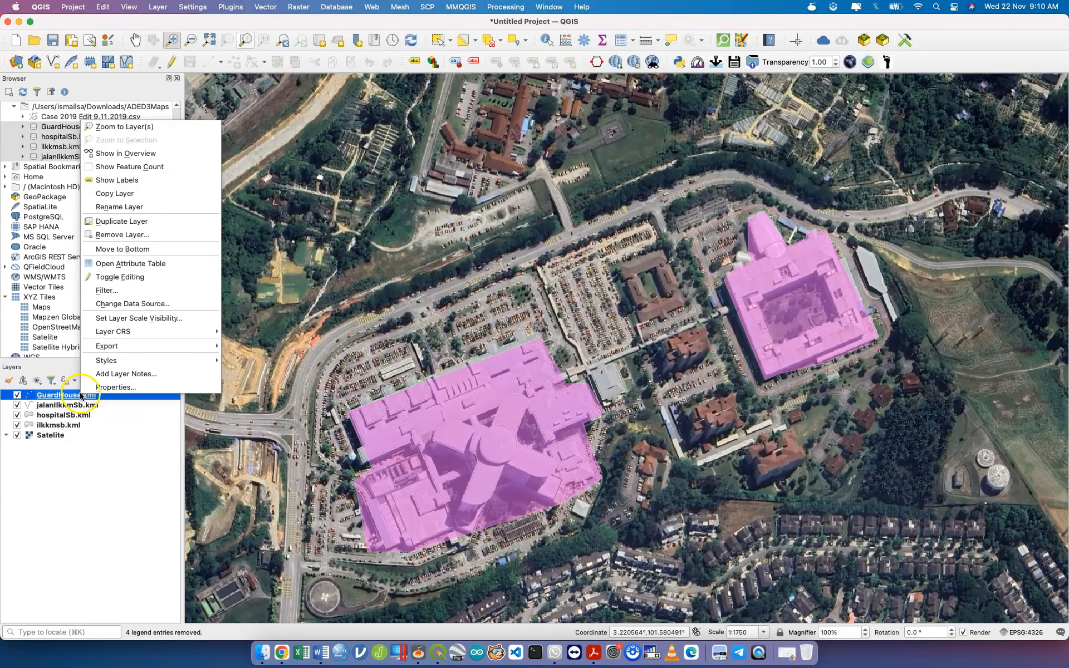
{"action": "left_click", "coordinate": [95, 387]}
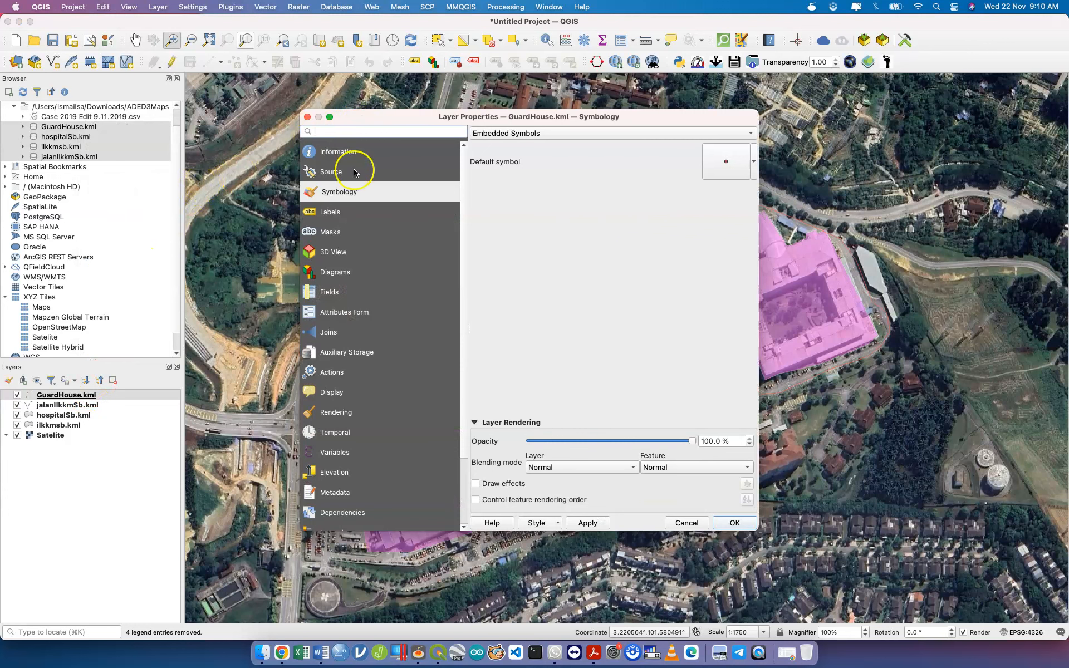
{"action": "left_click", "coordinate": [355, 173]}
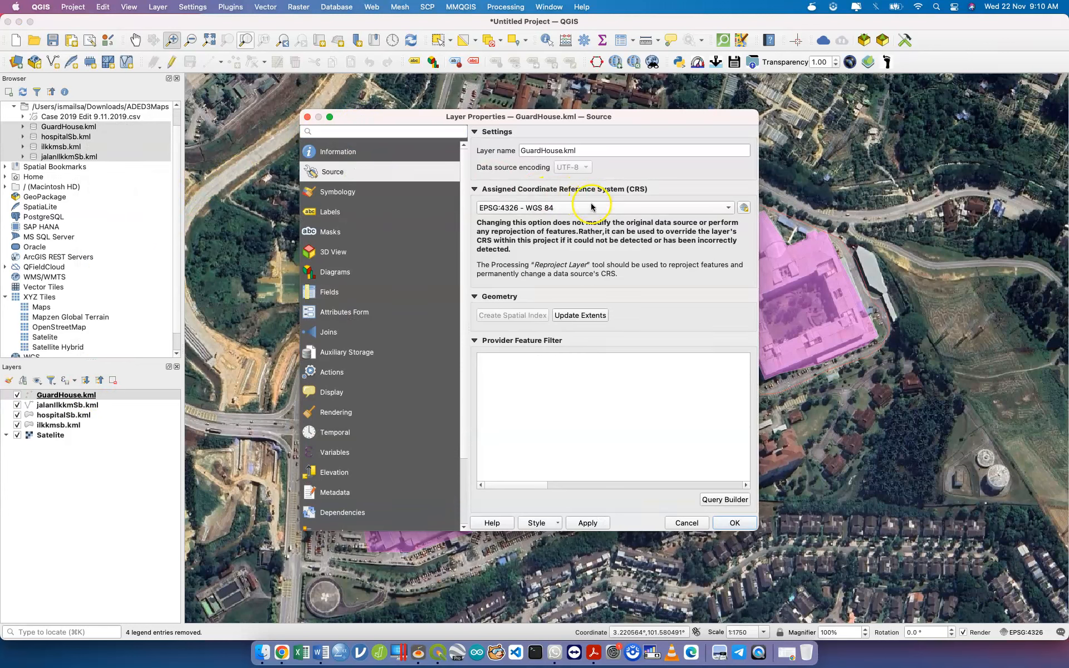
{"action": "mouse_move", "coordinate": [592, 207]}
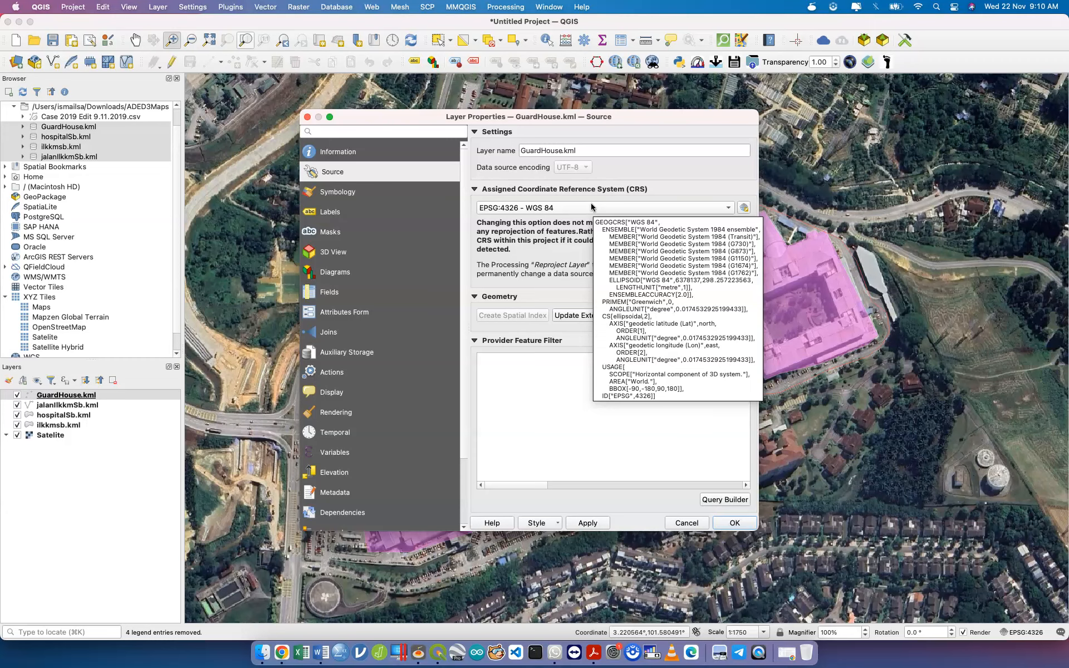
{"action": "left_click", "coordinate": [689, 523]}
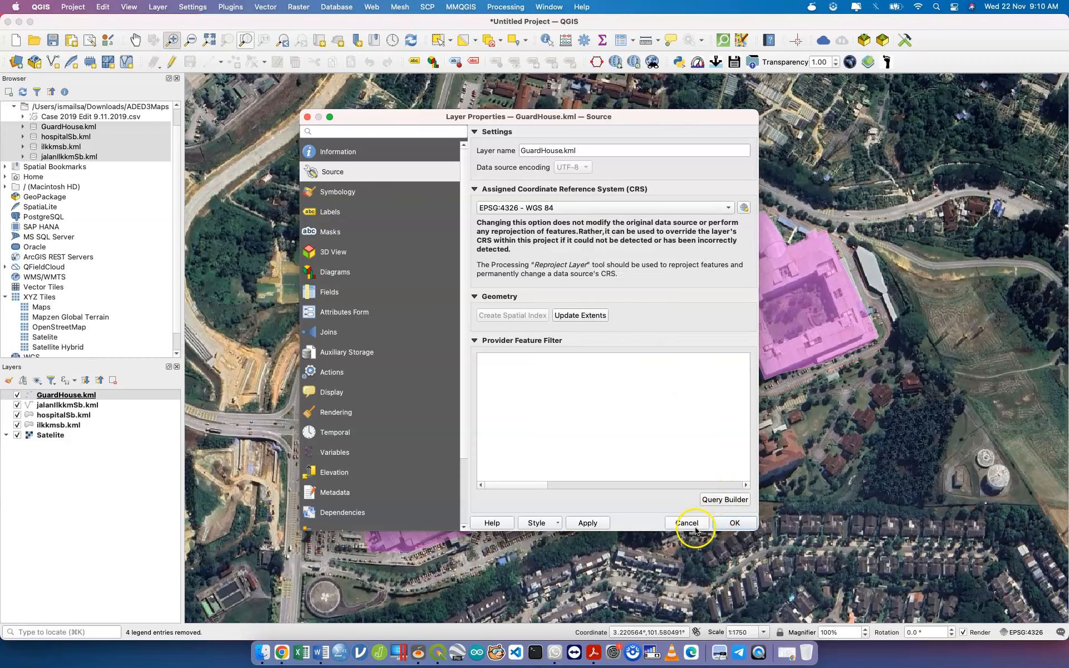
{"action": "left_click", "coordinate": [127, 394]}
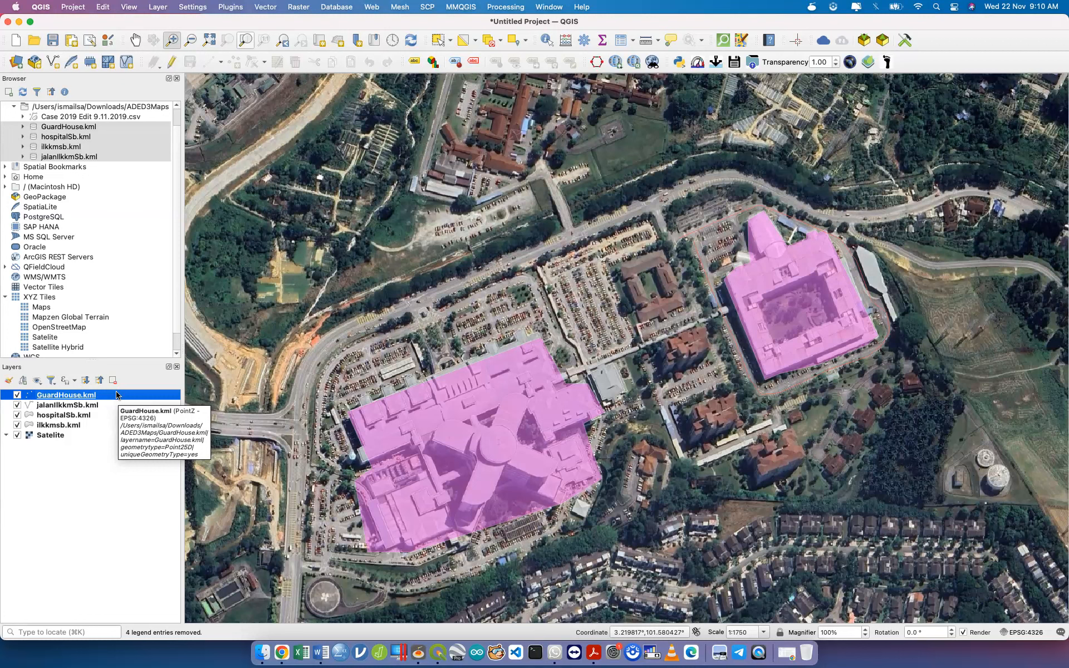
{"action": "right_click", "coordinate": [117, 395]}
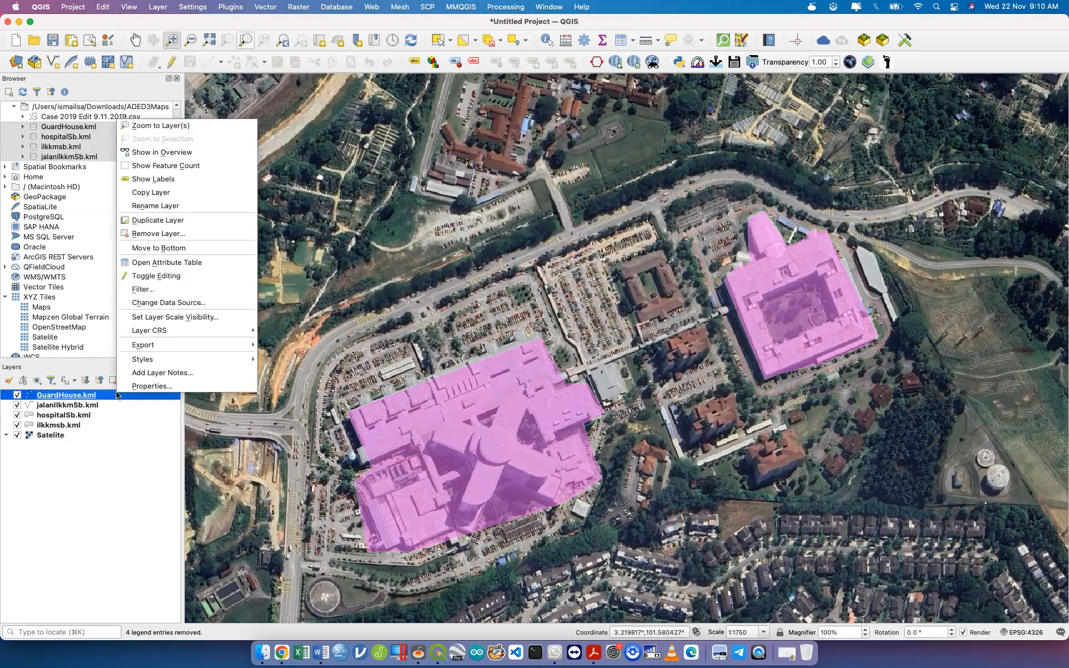
{"action": "left_click", "coordinate": [187, 346]}
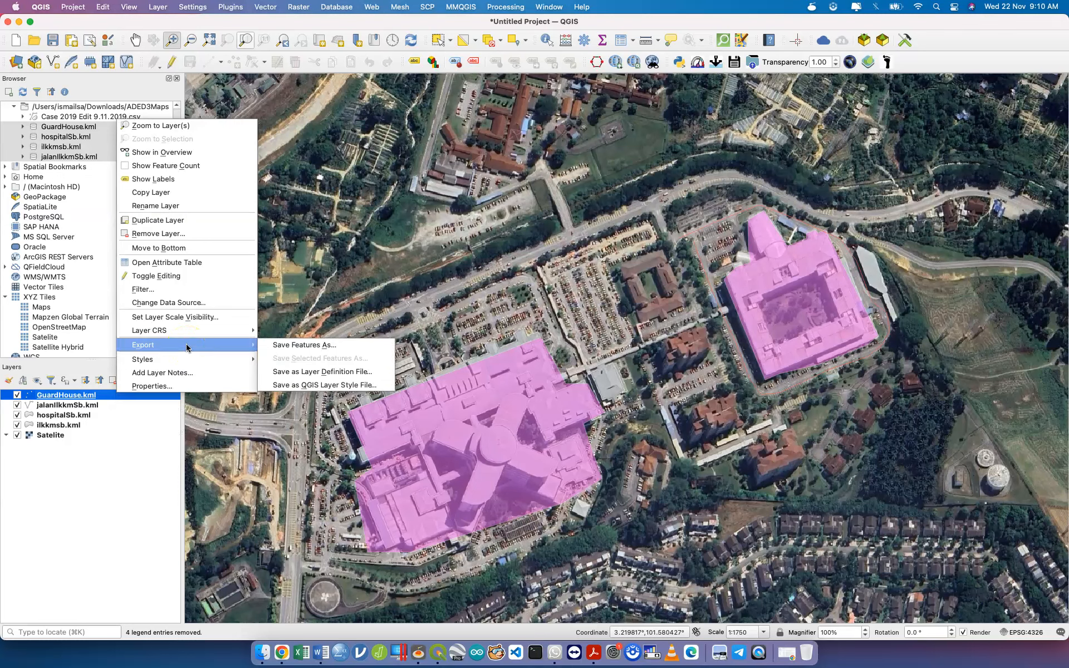
{"action": "left_click", "coordinate": [280, 345]}
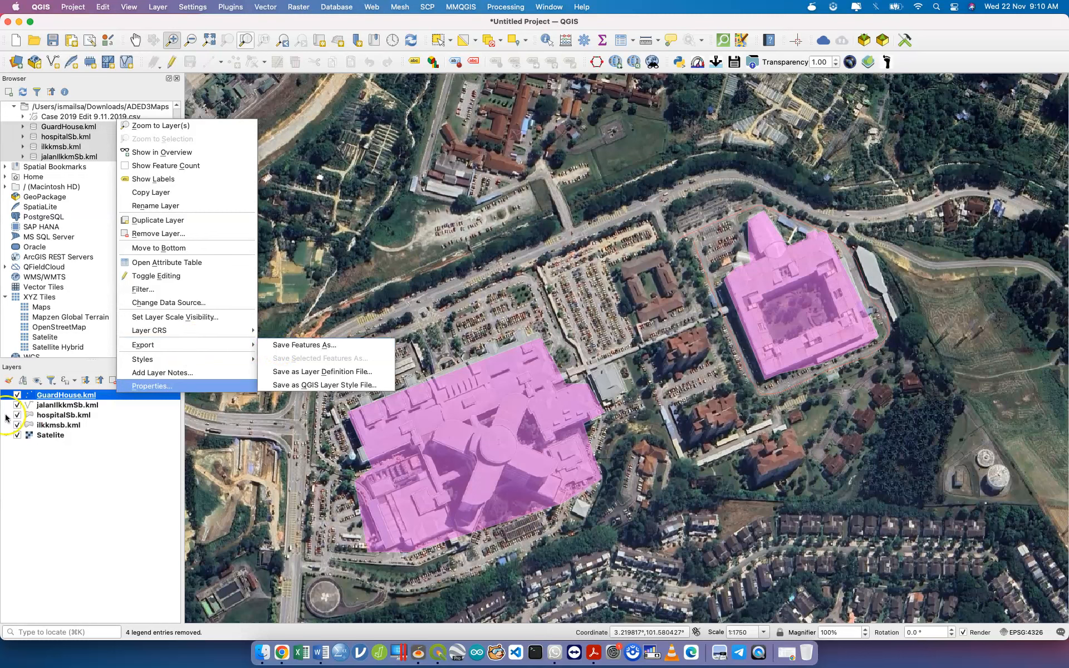
{"action": "left_click", "coordinate": [66, 396]}
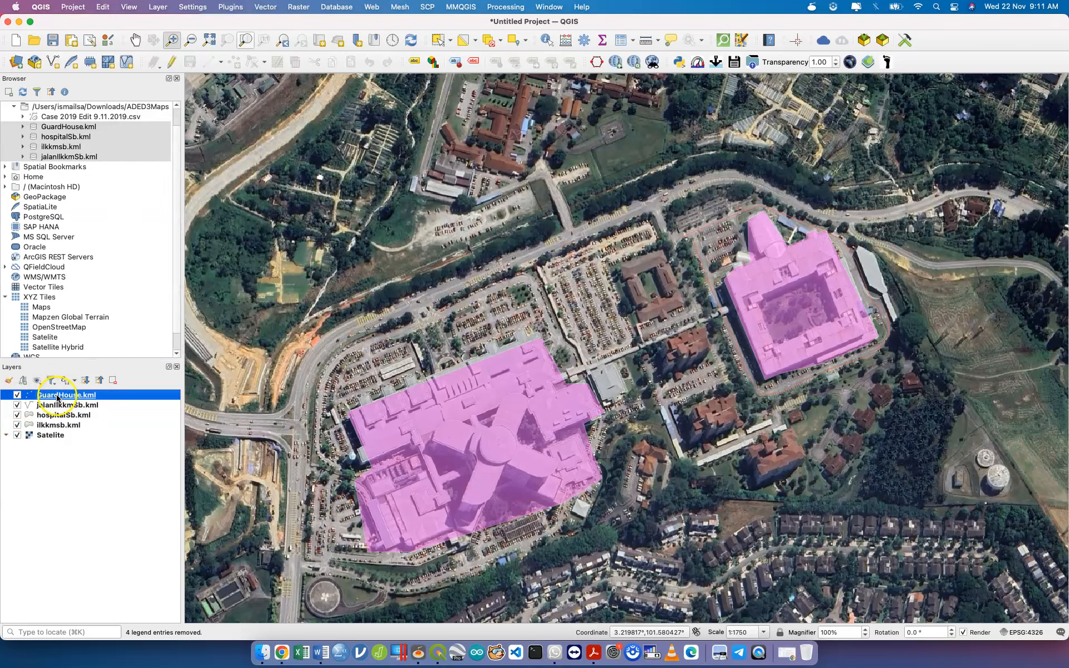
- Set up a feature export of the GuardHouse.kml layer with the file name GuardHouse in the Downloads/ADED3Maps folder, in ESRI Shapefile format
{"action": "right_click", "coordinate": [57, 398]}
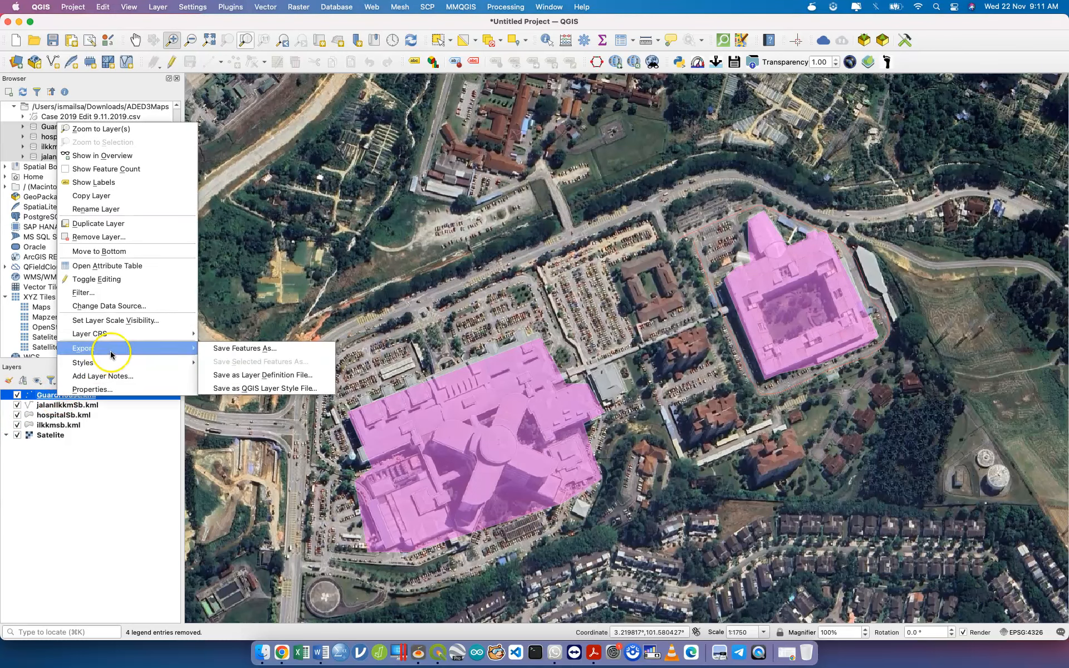
{"action": "left_click", "coordinate": [239, 349]}
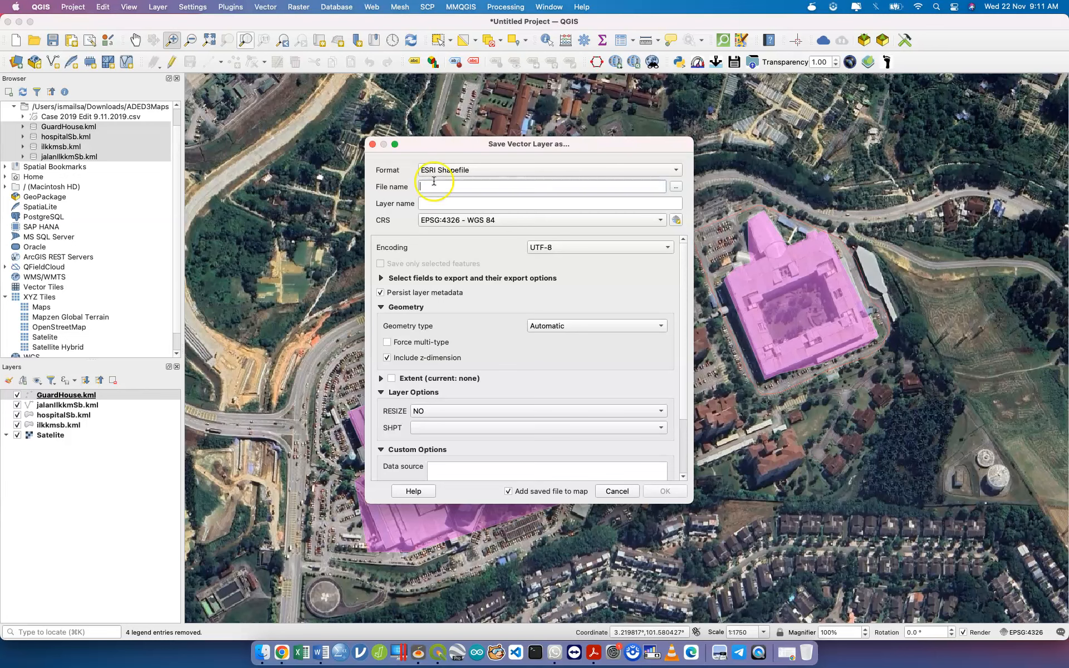
{"action": "left_click", "coordinate": [677, 190]}
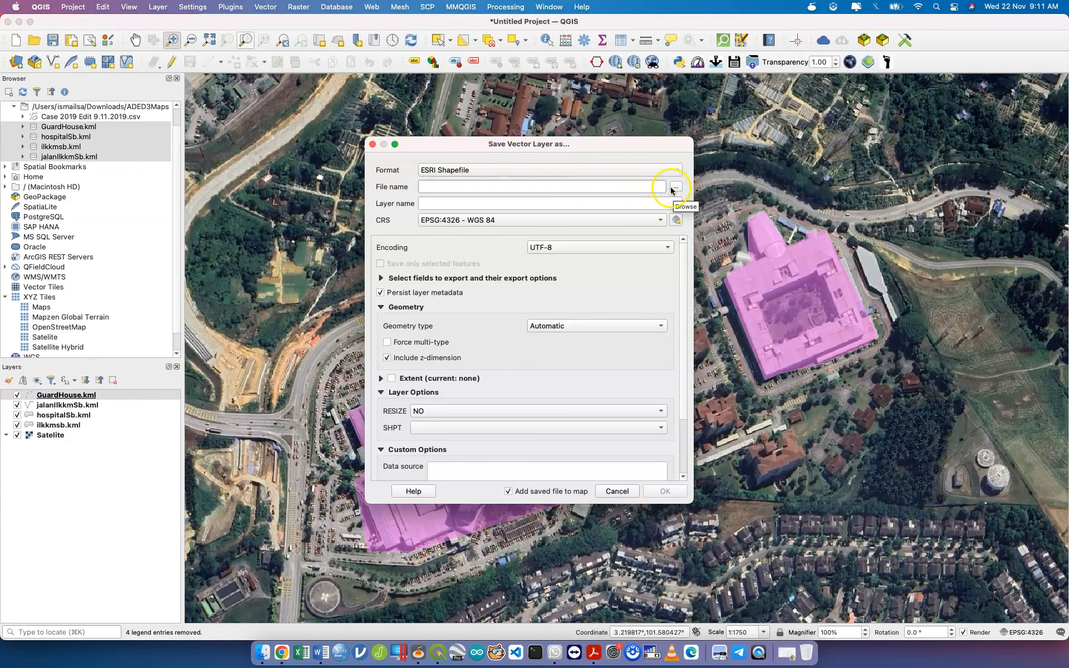
{"action": "left_click", "coordinate": [676, 190]}
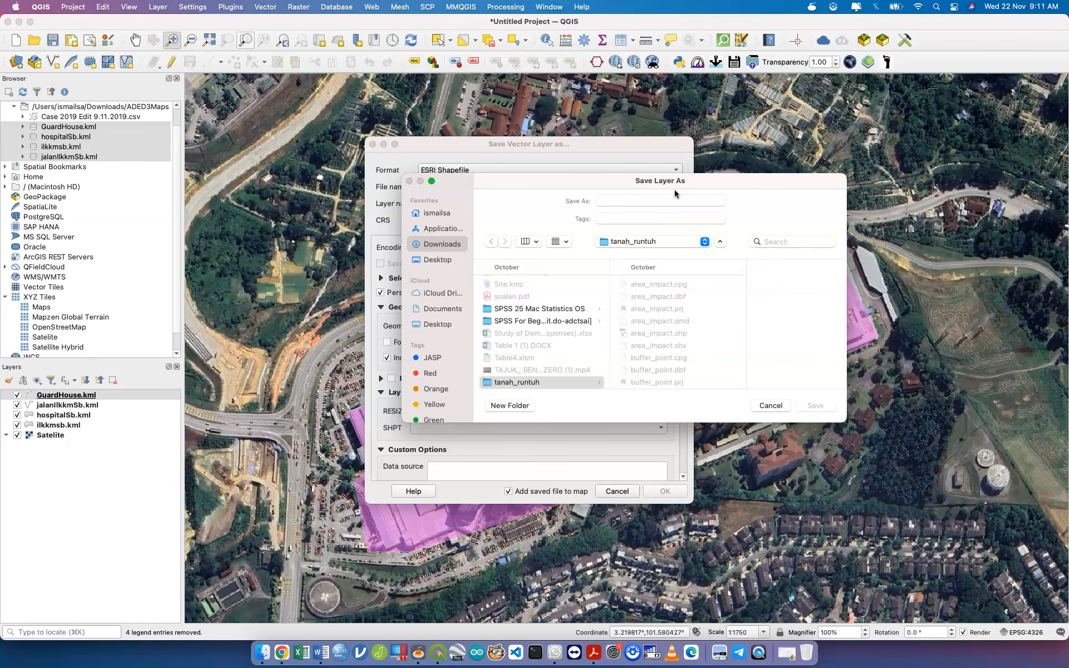
{"action": "left_click", "coordinate": [444, 243]}
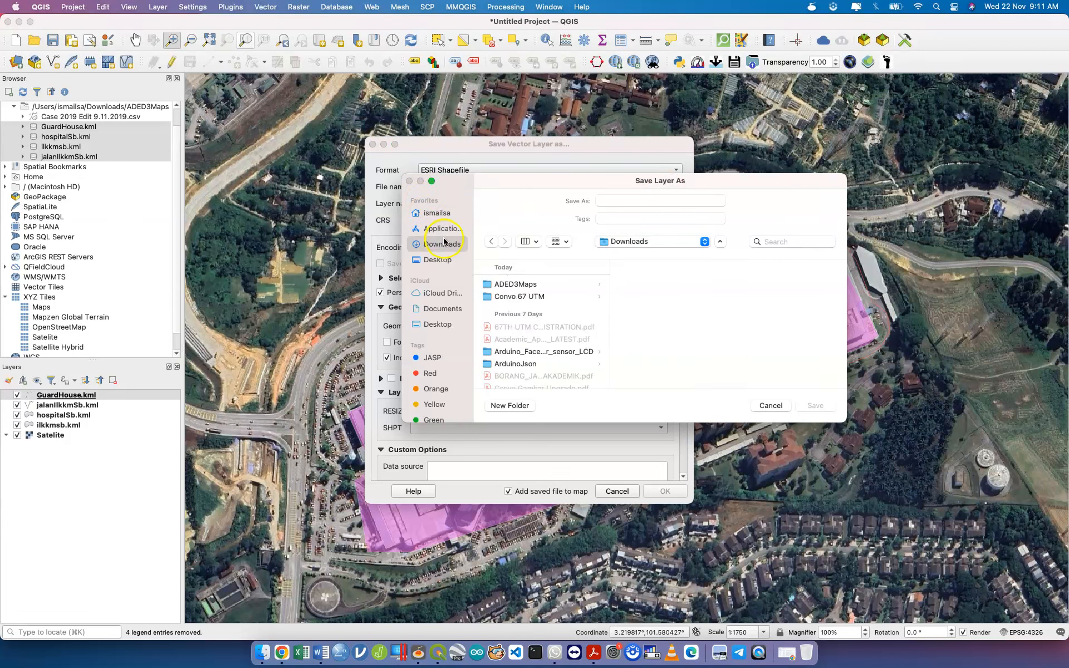
{"action": "left_click", "coordinate": [538, 290]}
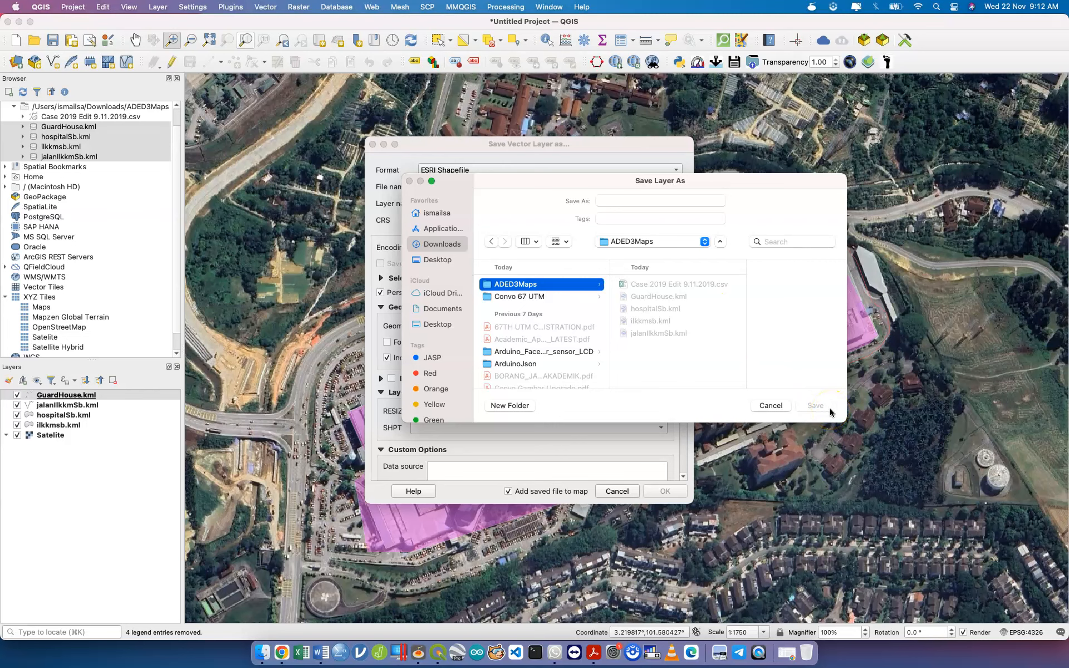
{"action": "left_click", "coordinate": [705, 199]}
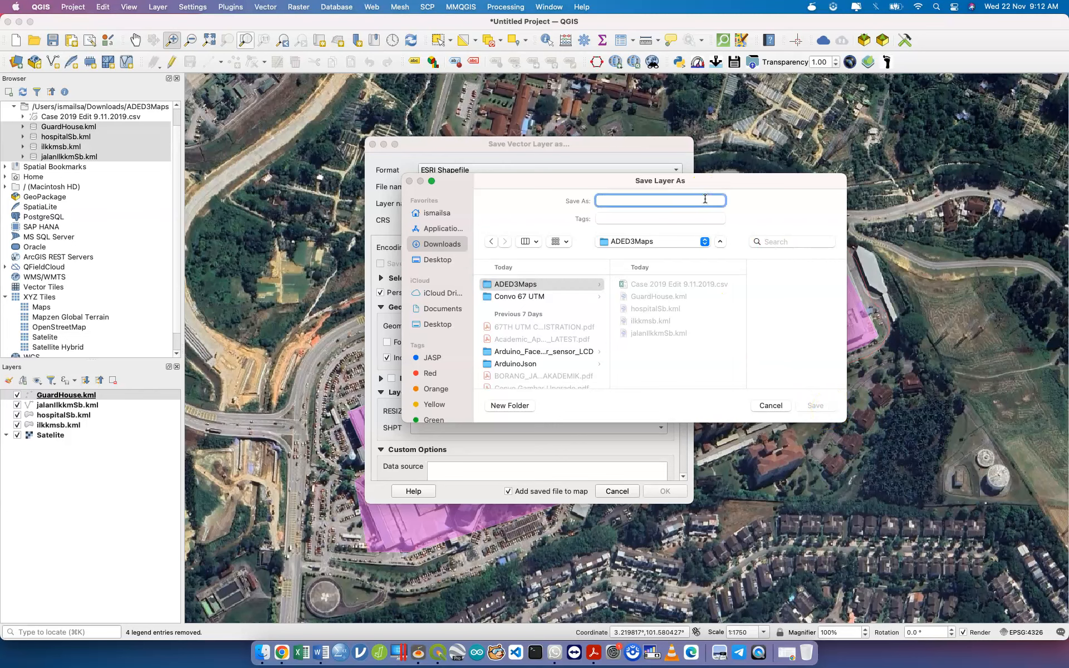
{"action": "type", "text": "GuardHouse"}
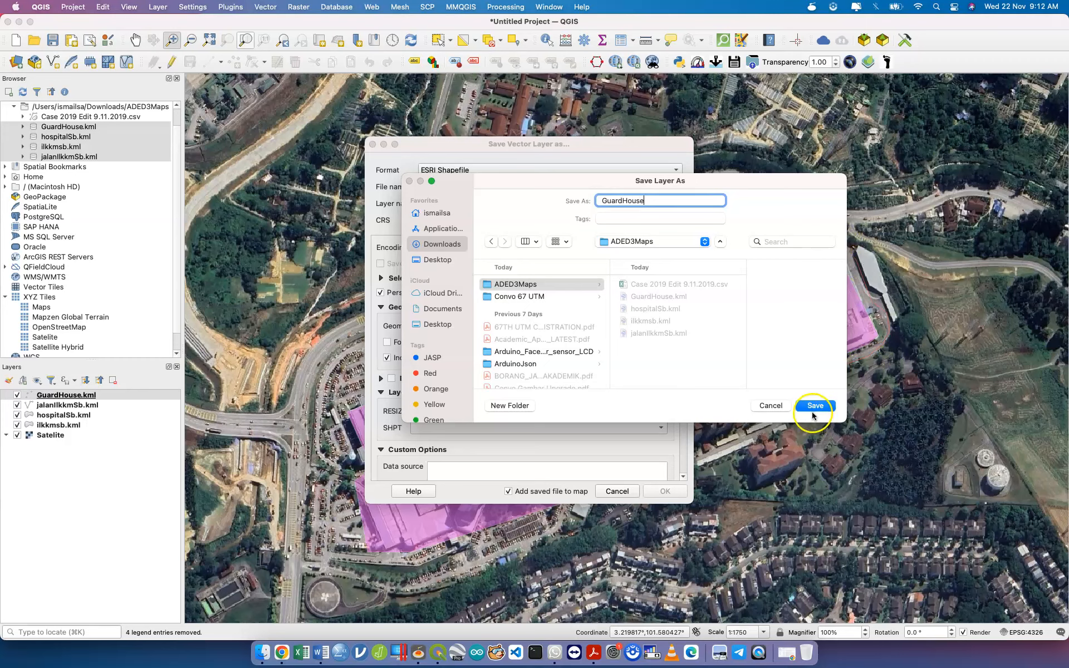
{"action": "left_click", "coordinate": [814, 406]}
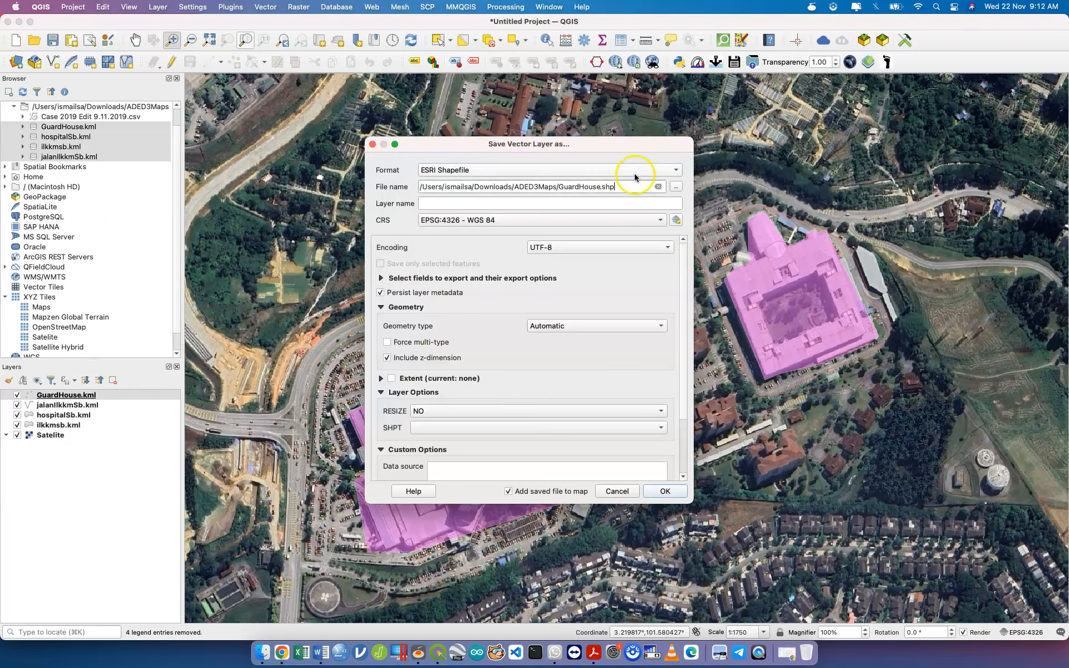
- Look through the available export formats, including GeoJSON, KML and AutoCAD DXF, keep ESRI Shapefile, and cancel the export
{"action": "left_click", "coordinate": [550, 170]}
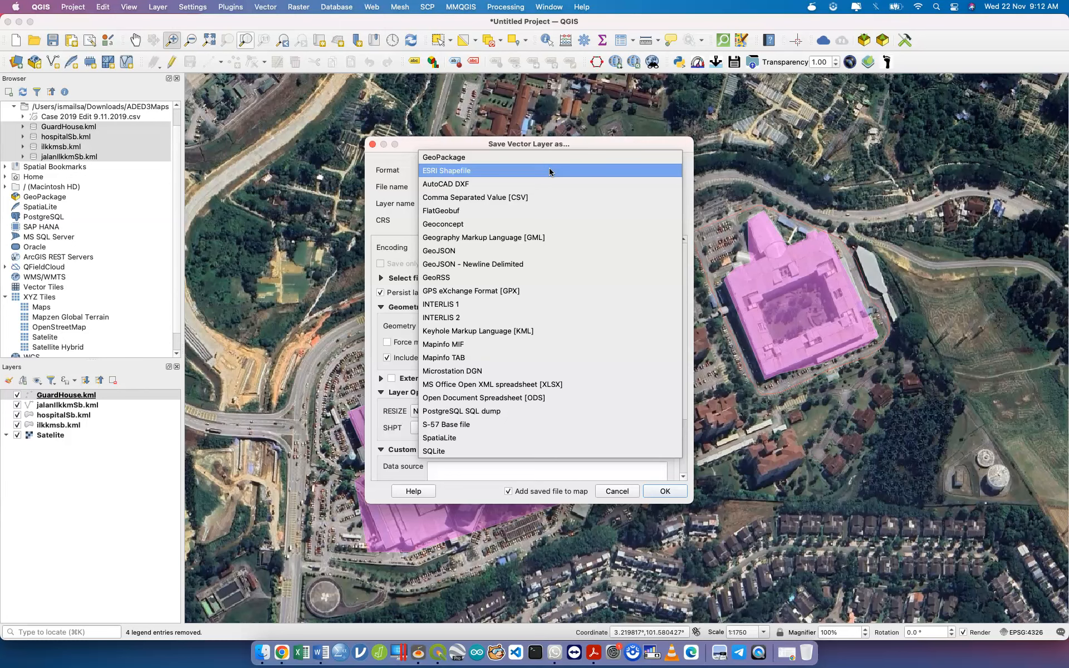
{"action": "left_click", "coordinate": [497, 253]}
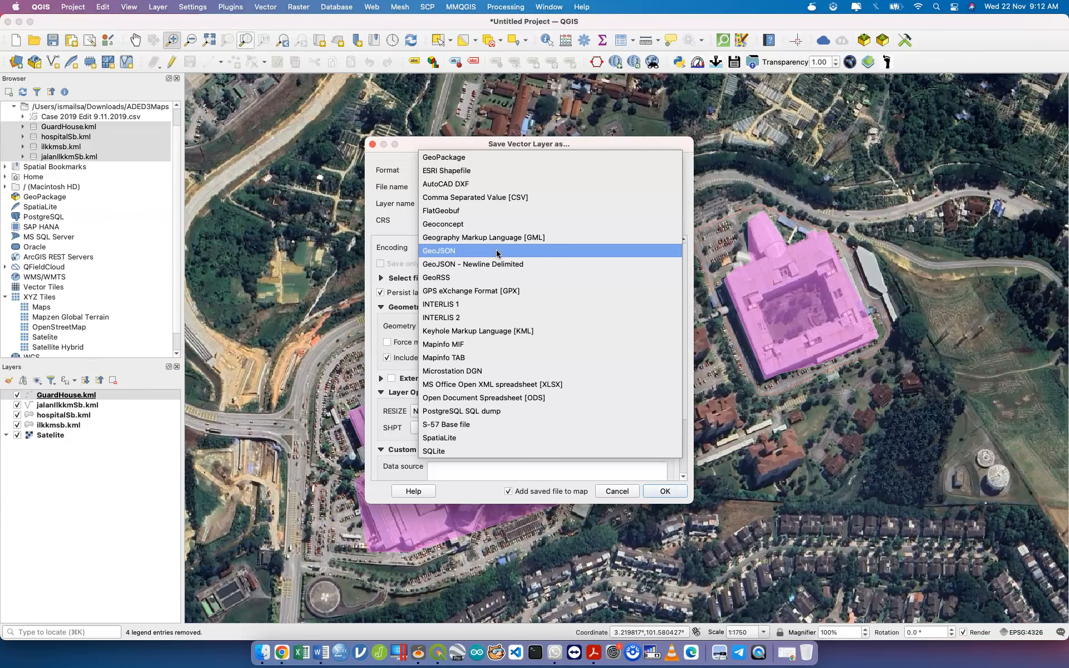
{"action": "left_click", "coordinate": [540, 332]}
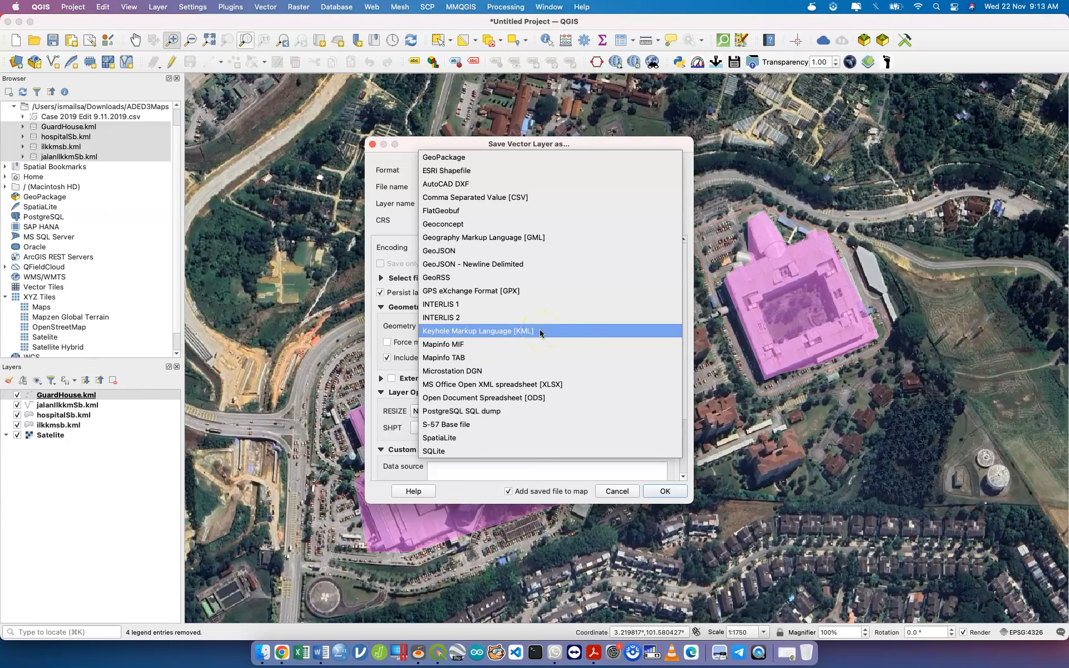
{"action": "left_click_drag", "start_coordinate": [539, 333], "coordinate": [557, 186]}
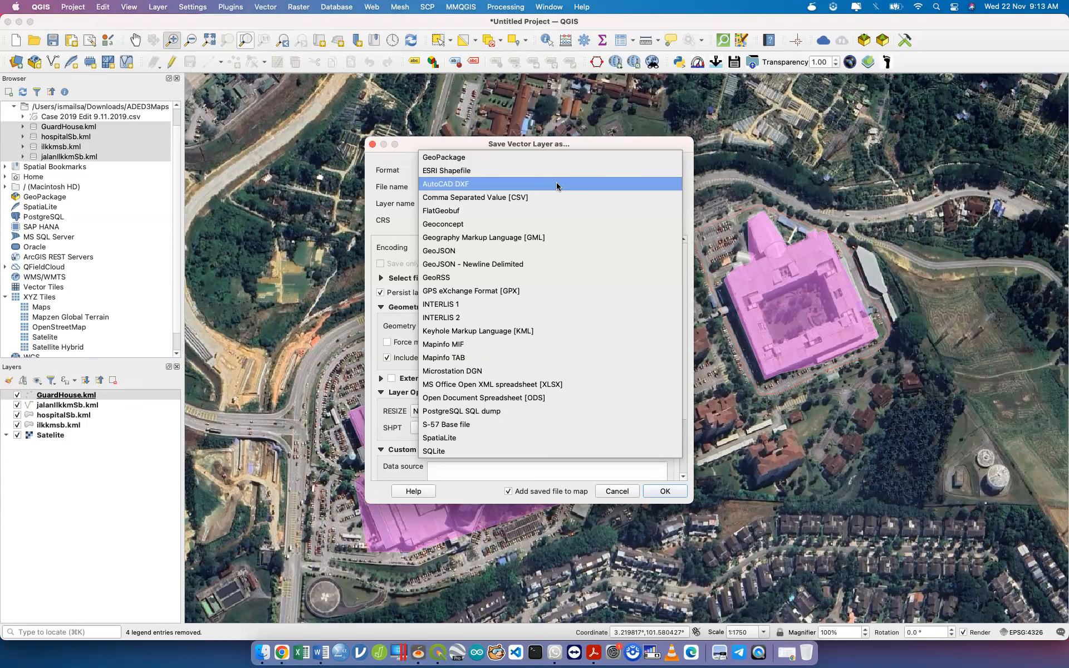
{"action": "left_click", "coordinate": [558, 177]}
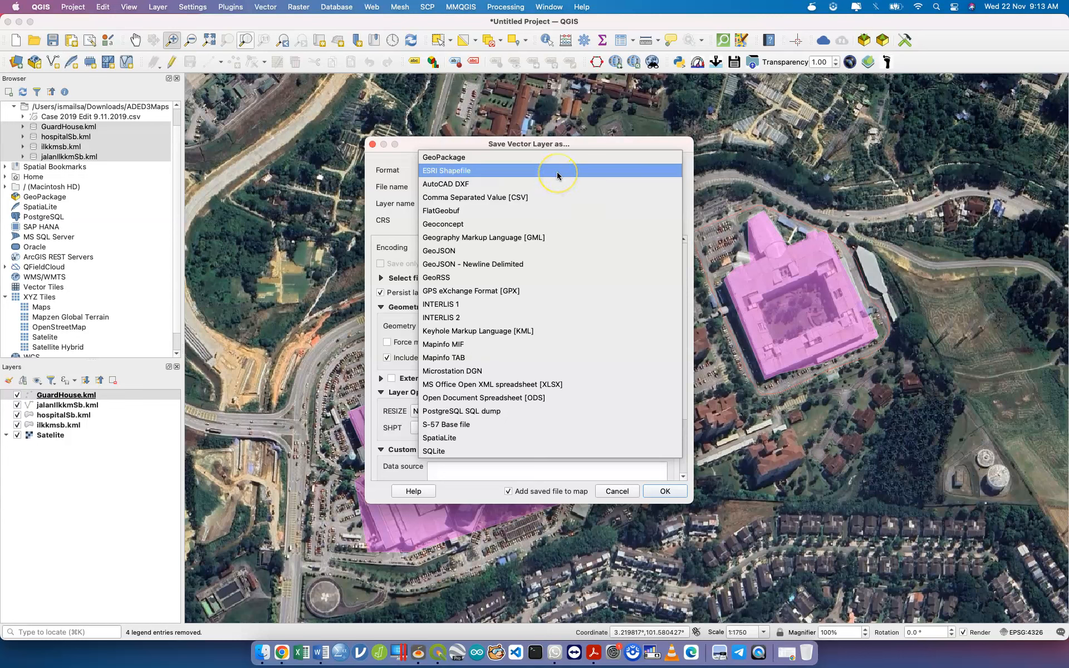
{"action": "left_click", "coordinate": [557, 176]}
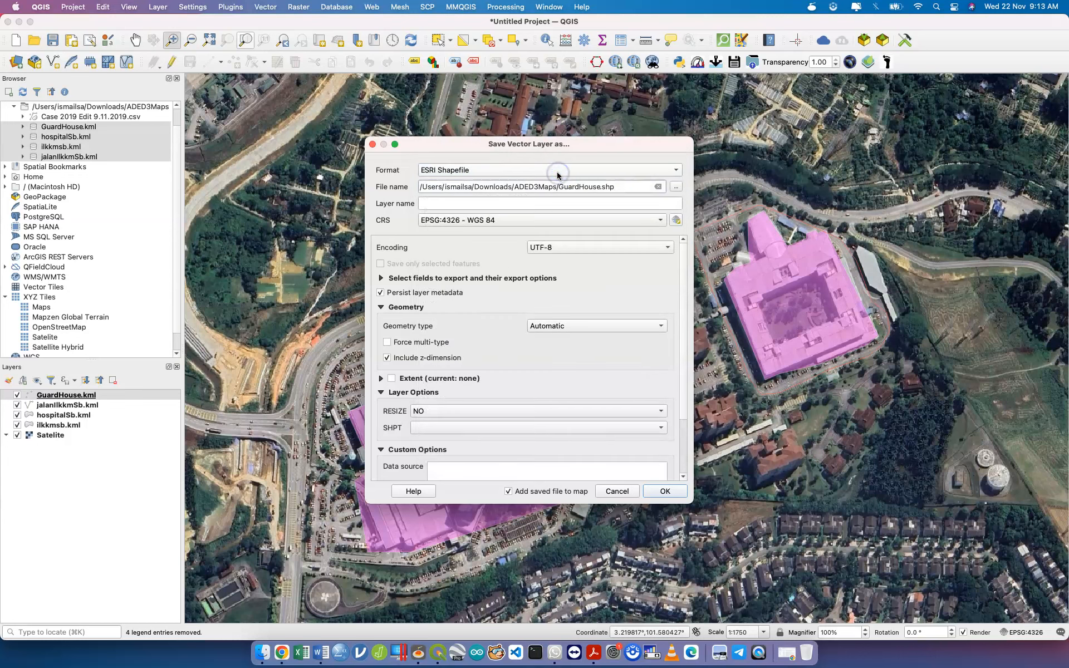
{"action": "left_click", "coordinate": [617, 491]}
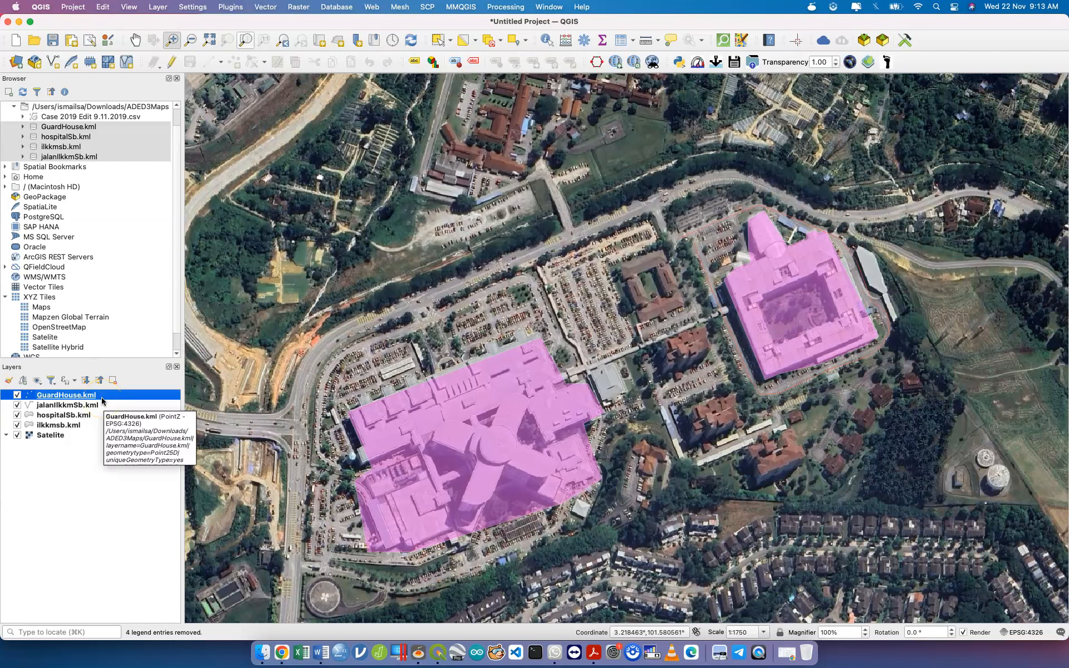
- Start a new feature export of the GuardHouse.kml layer in ESRI Shapefile format
{"action": "right_click", "coordinate": [102, 398]}
{"action": "mouse_move", "coordinate": [152, 358]}
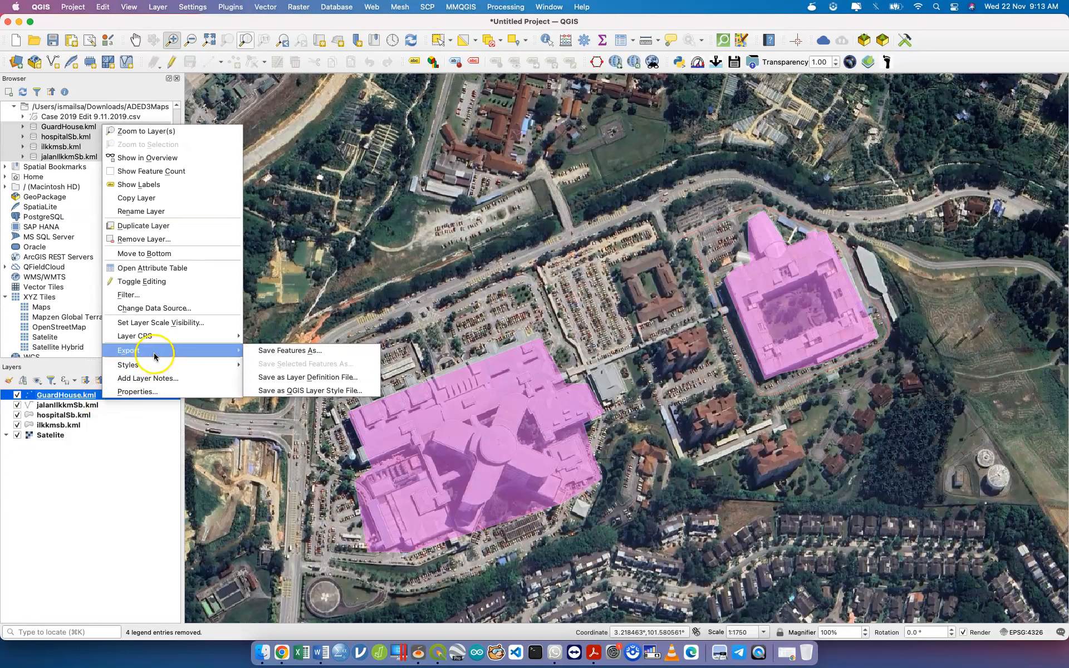
{"action": "left_click", "coordinate": [286, 352]}
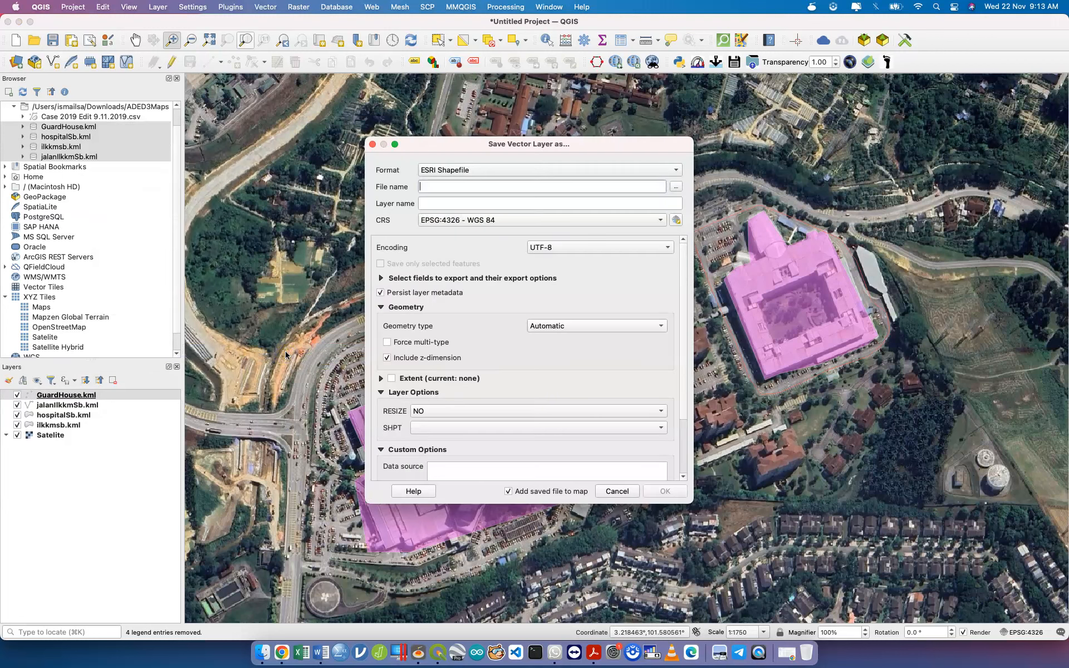
{"action": "left_click", "coordinate": [551, 170]}
{"action": "left_click", "coordinate": [552, 171]}
- Name the output file GuardHouse in the Downloads/ADED3Maps folder and run the export with EPSG:4326 - WGS 84, adding the saved file to the map
{"action": "left_click", "coordinate": [679, 190]}
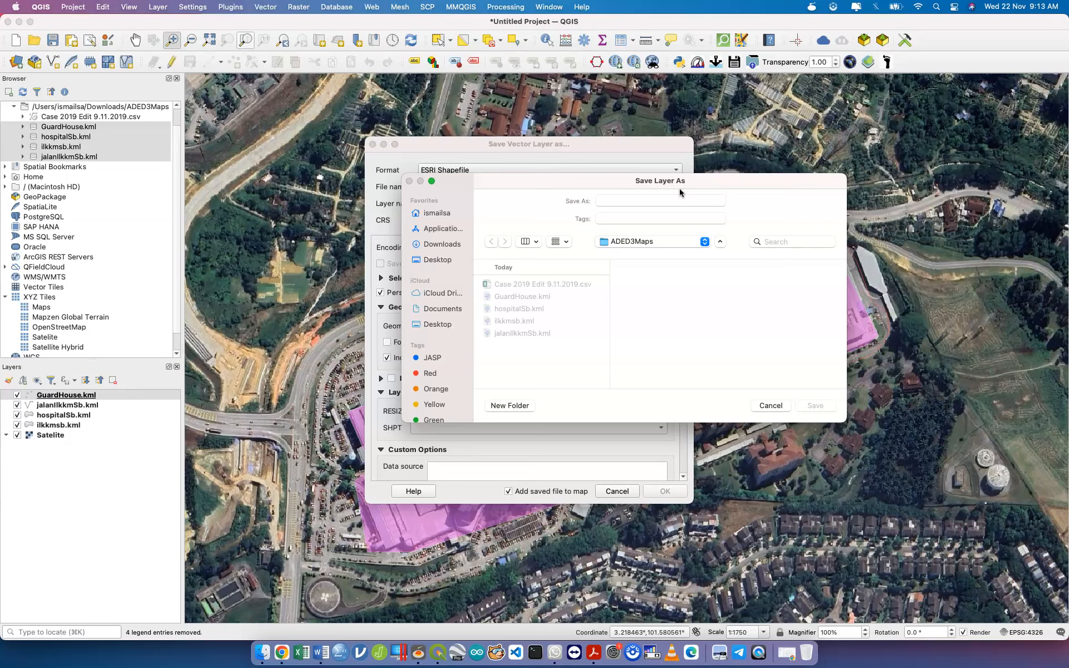
{"action": "left_click", "coordinate": [448, 244]}
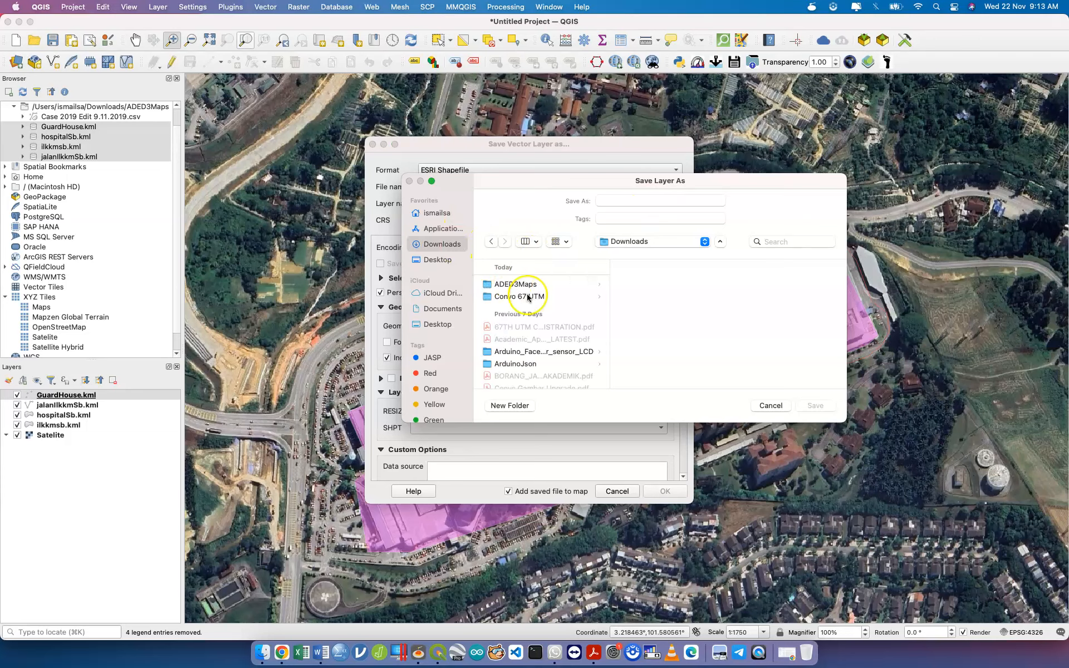
{"action": "left_click", "coordinate": [559, 283]}
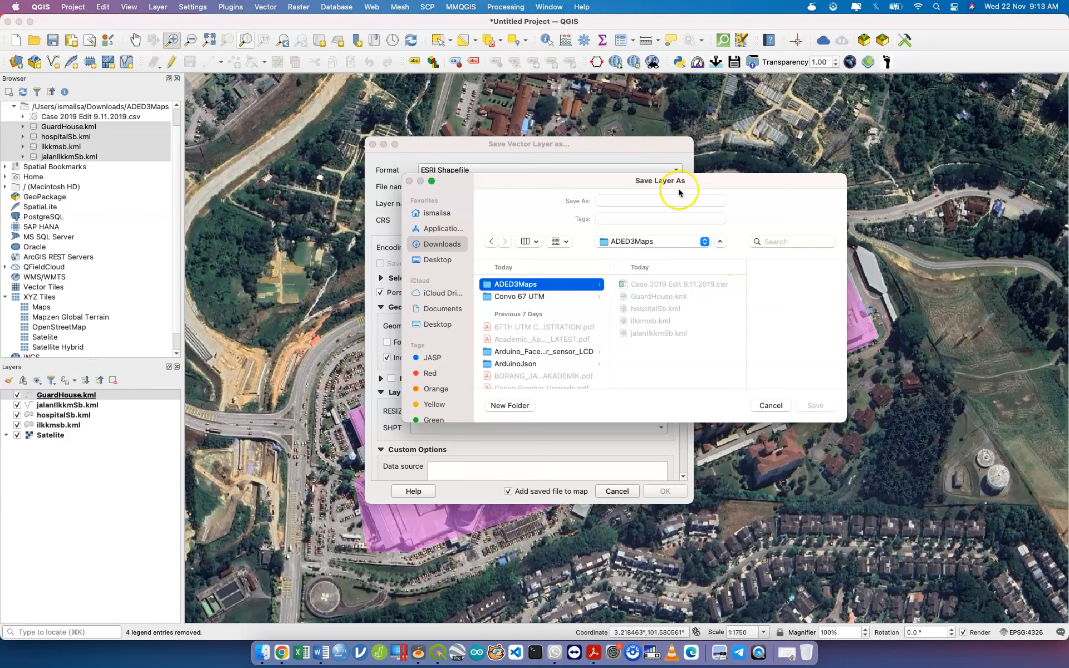
{"action": "left_click", "coordinate": [663, 200]}
{"action": "type", "text": "GuardHouse"}
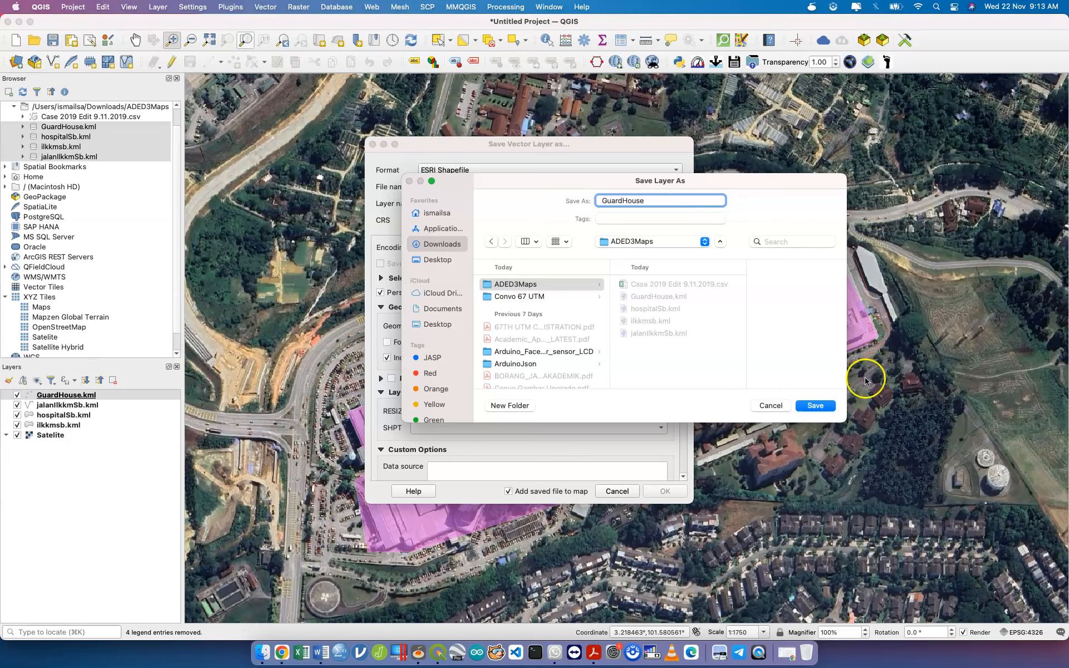
{"action": "left_click", "coordinate": [811, 406]}
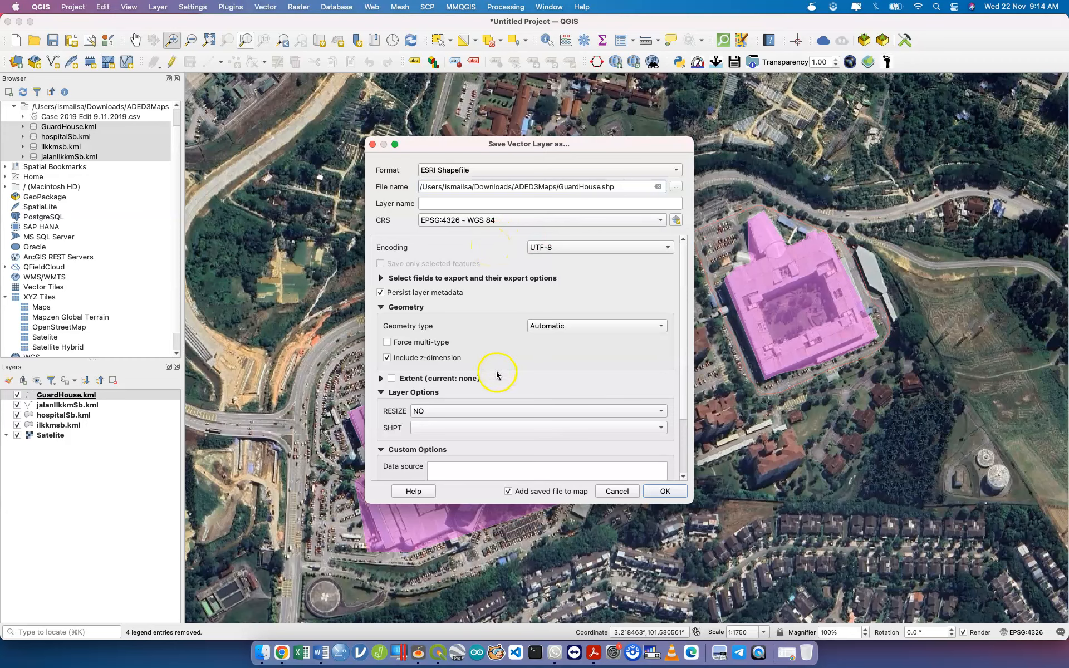
{"action": "scroll", "coordinate": [497, 374], "scroll_direction": "down", "scroll_amount": 3}
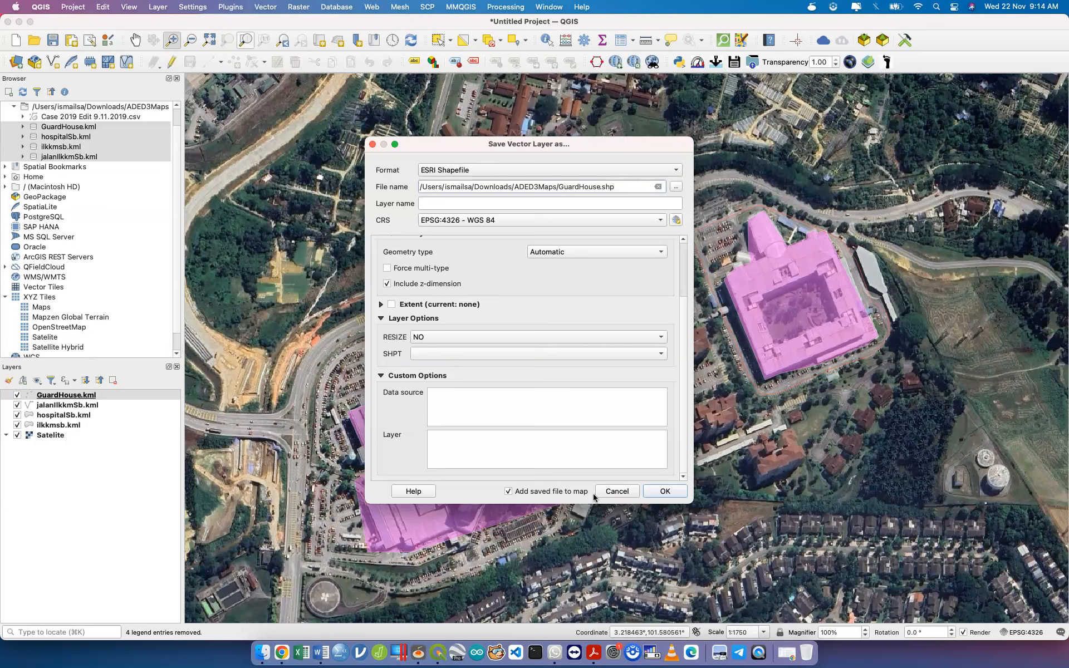
{"action": "left_click", "coordinate": [666, 492]}
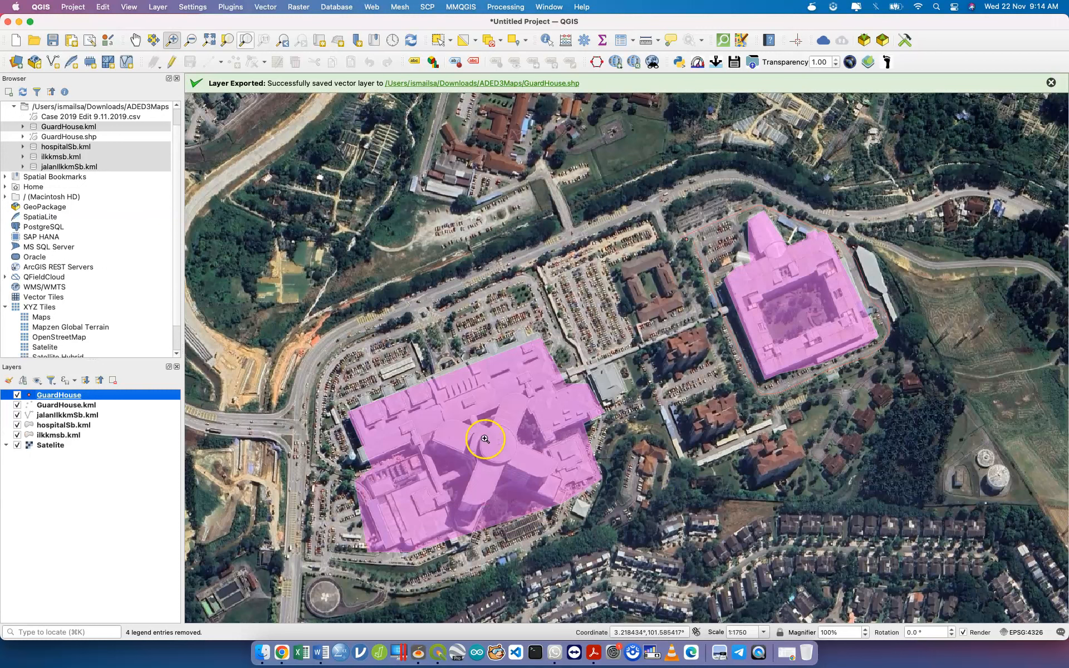
- Remove the original GuardHouse.kml layer from the project, keeping the exported GuardHouse layer
{"action": "left_click", "coordinate": [69, 405]}
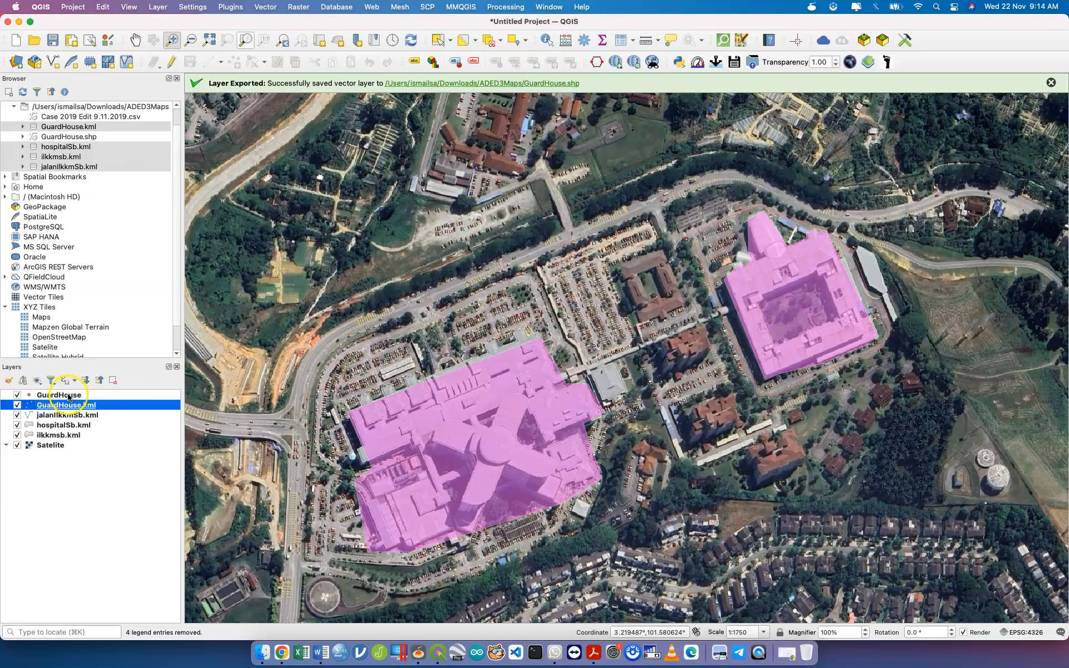
{"action": "left_click", "coordinate": [69, 396]}
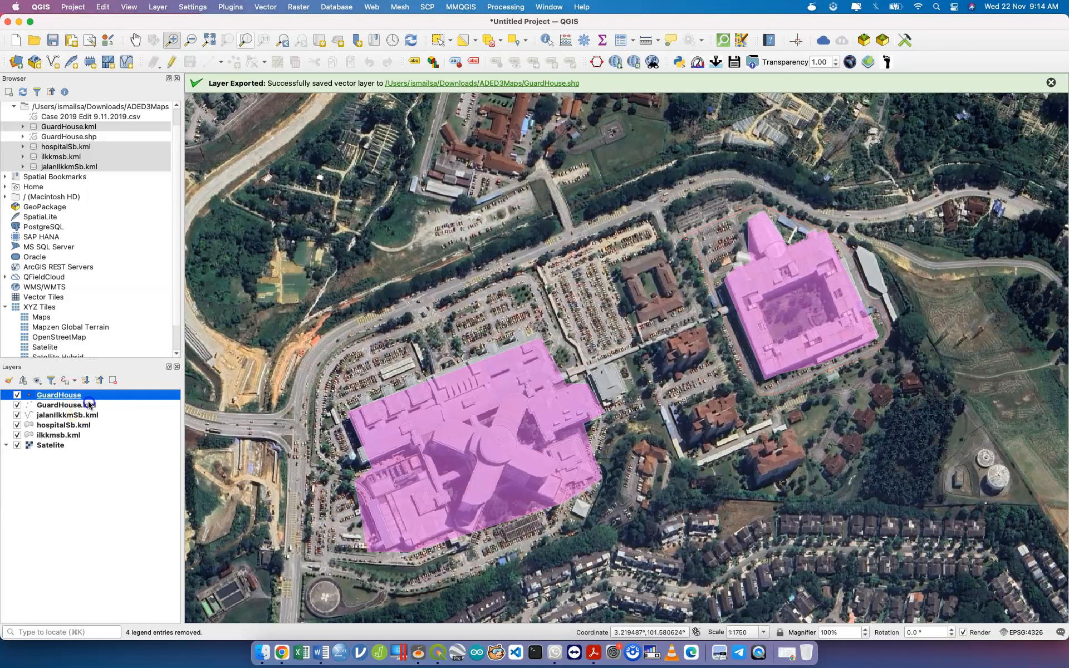
{"action": "left_click", "coordinate": [89, 405]}
{"action": "left_click", "coordinate": [118, 385]}
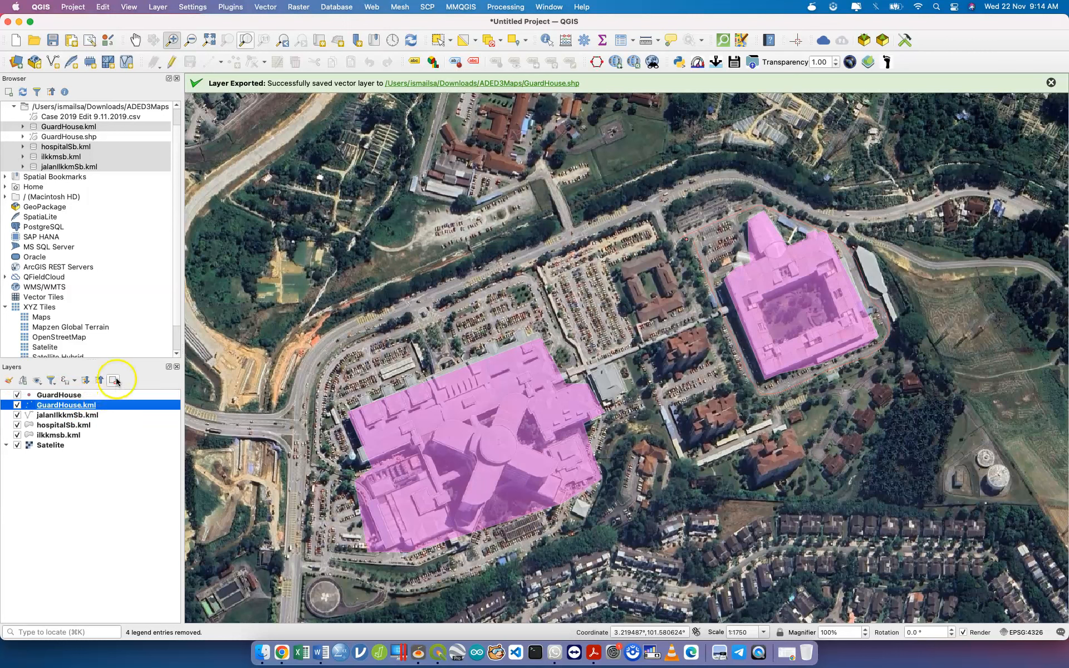
{"action": "left_click", "coordinate": [562, 344]}
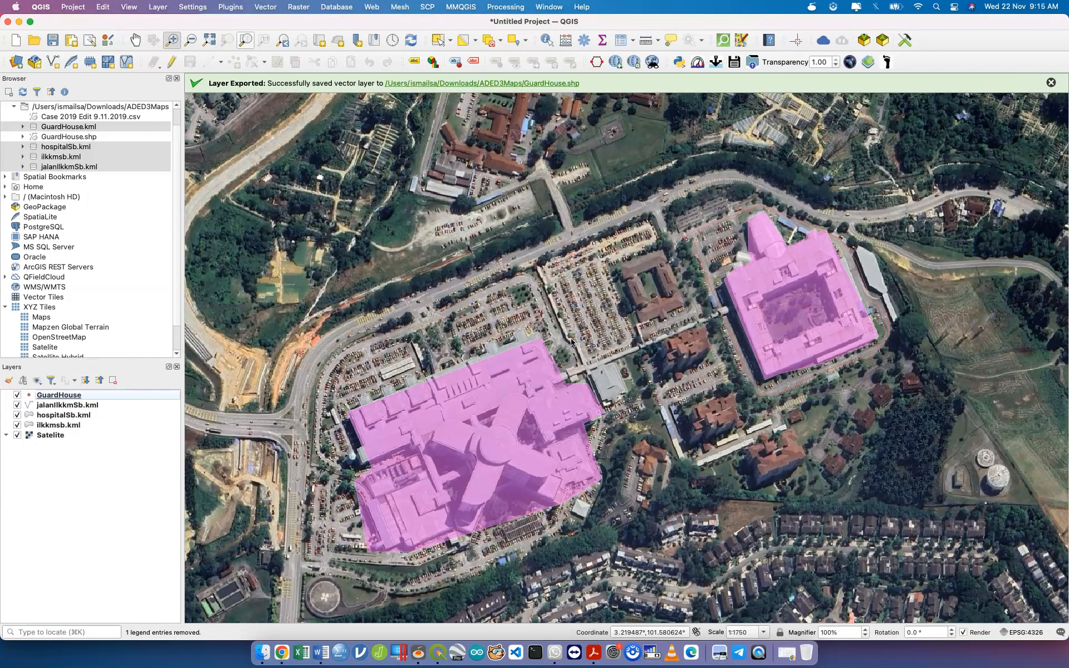
- Locate GuardHouse.shp among the ADED3Maps favorites, and switch to the Finder window showing the ADED3Maps folder
{"action": "scroll", "coordinate": [106, 166], "scroll_direction": "up", "scroll_amount": 2}
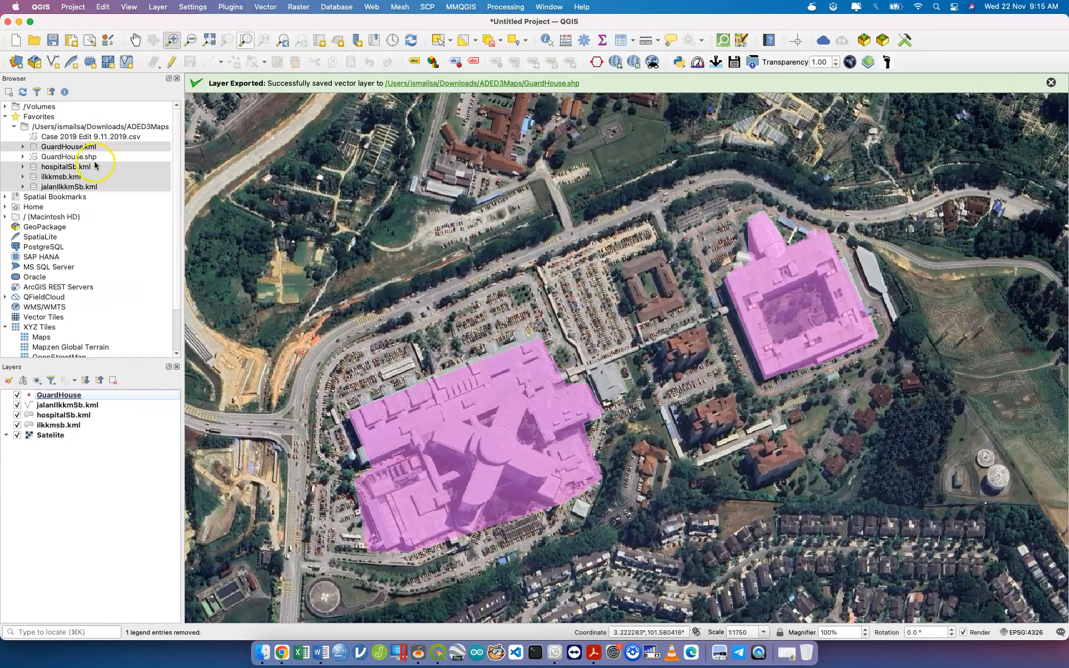
{"action": "left_click", "coordinate": [88, 158]}
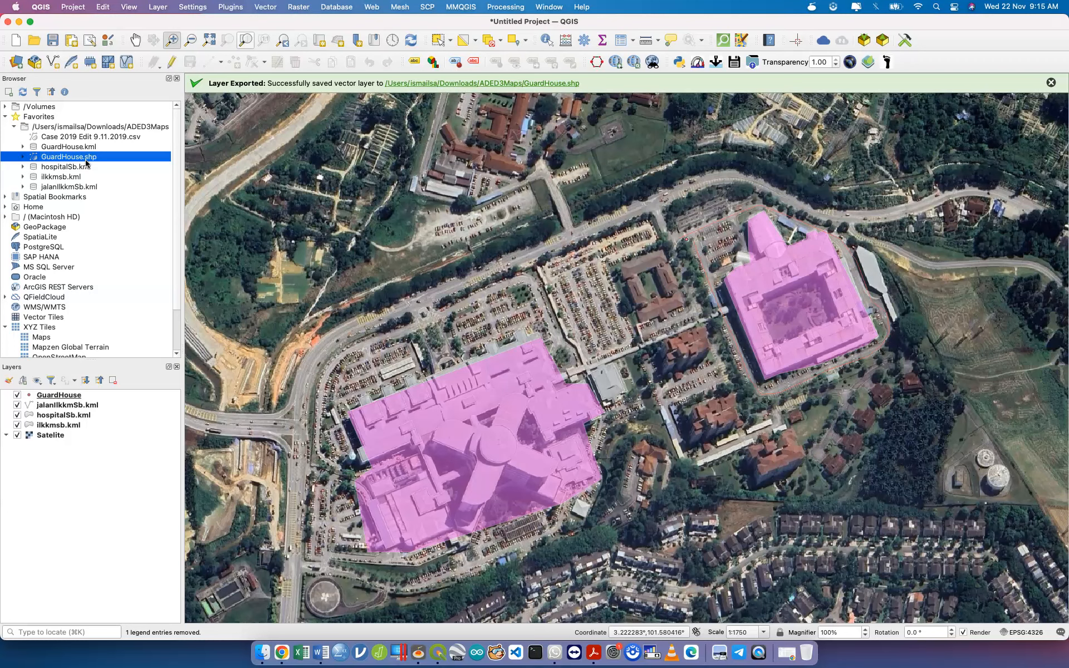
{"action": "key", "text": "ctrl+Up"}
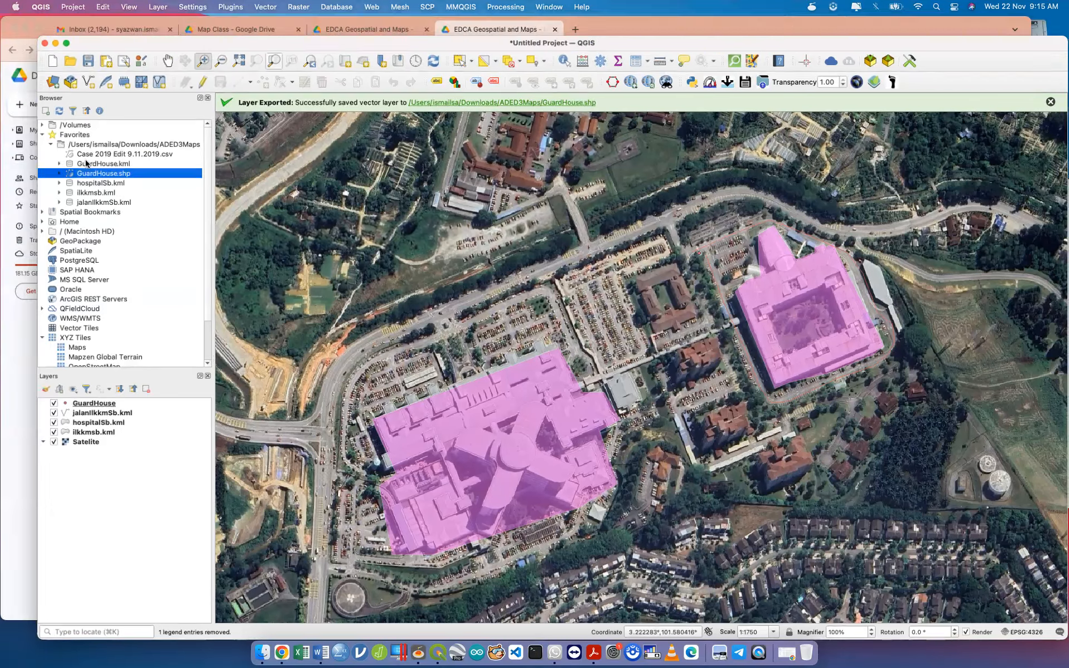
{"action": "left_click", "coordinate": [882, 218]}
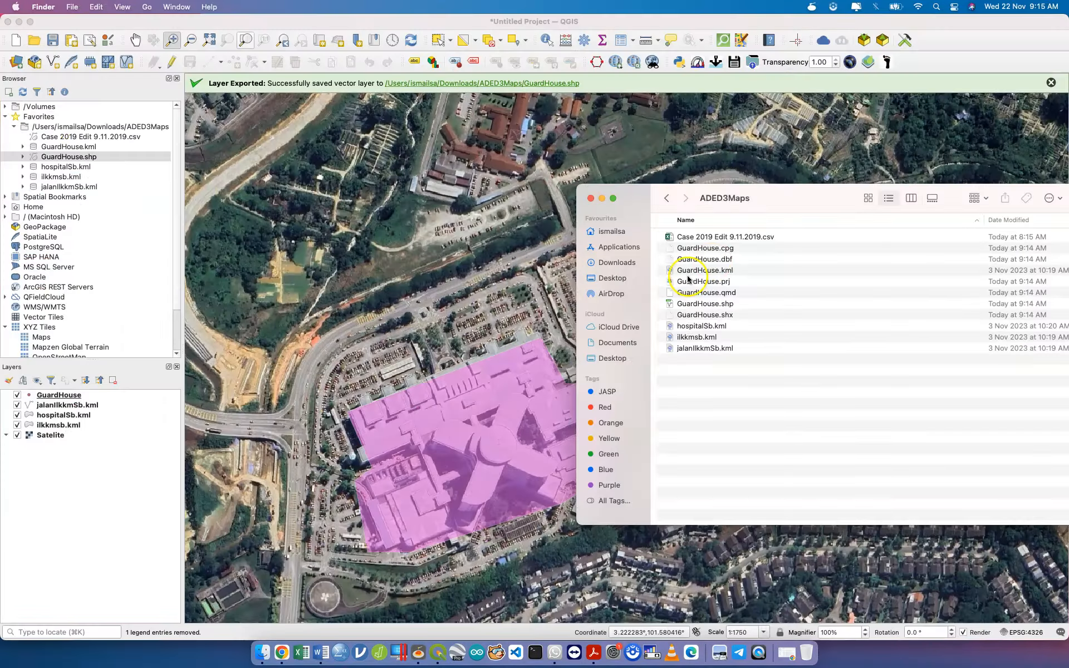
{"action": "left_click_drag", "start_coordinate": [771, 199], "coordinate": [478, 182]}
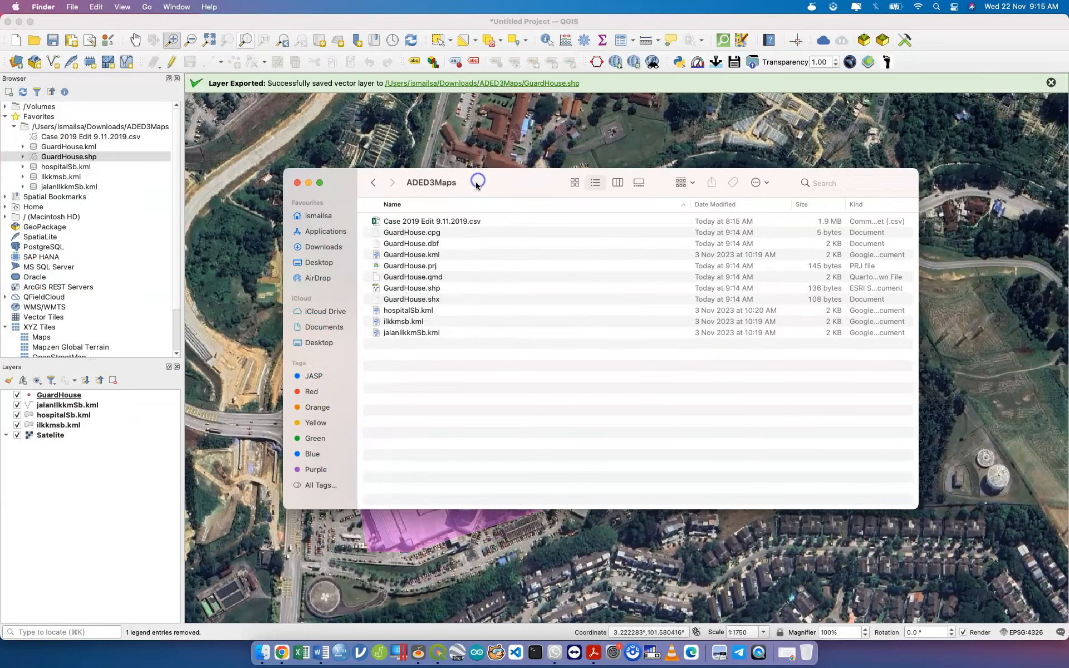
- Examine the GuardHouse shapefile's component files (.cpg, .dbf, .prj, .shp, .shx) alongside GuardHouse.kml in the ADED3Maps folder
{"action": "left_click", "coordinate": [440, 235]}
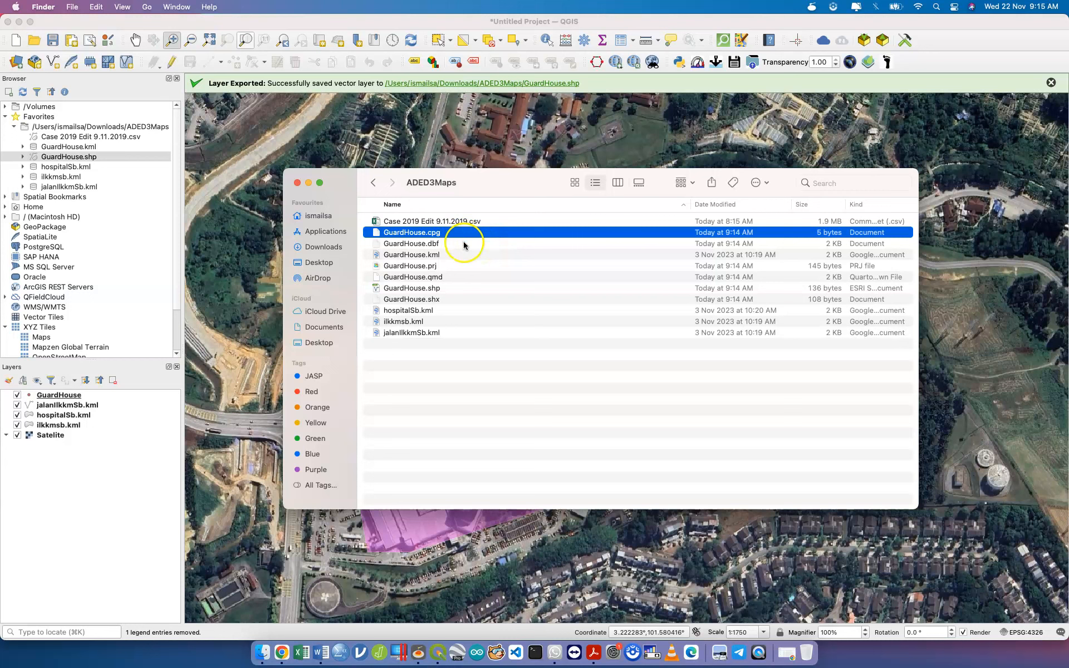
{"action": "left_click", "coordinate": [465, 244]}
{"action": "left_click", "coordinate": [465, 254]}
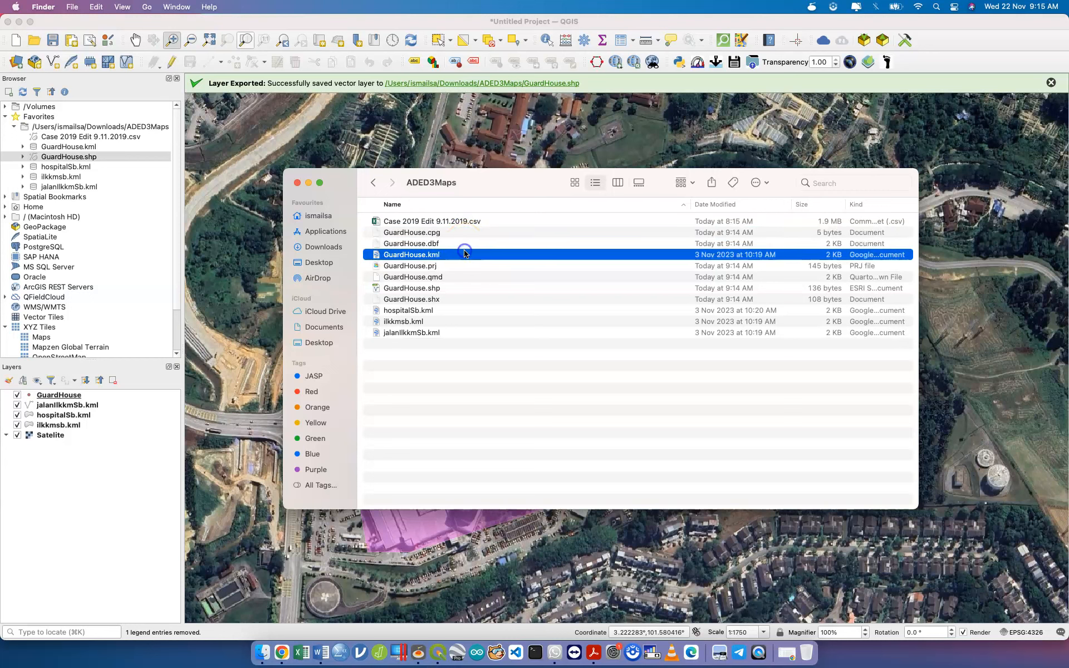
{"action": "left_click", "coordinate": [462, 267]}
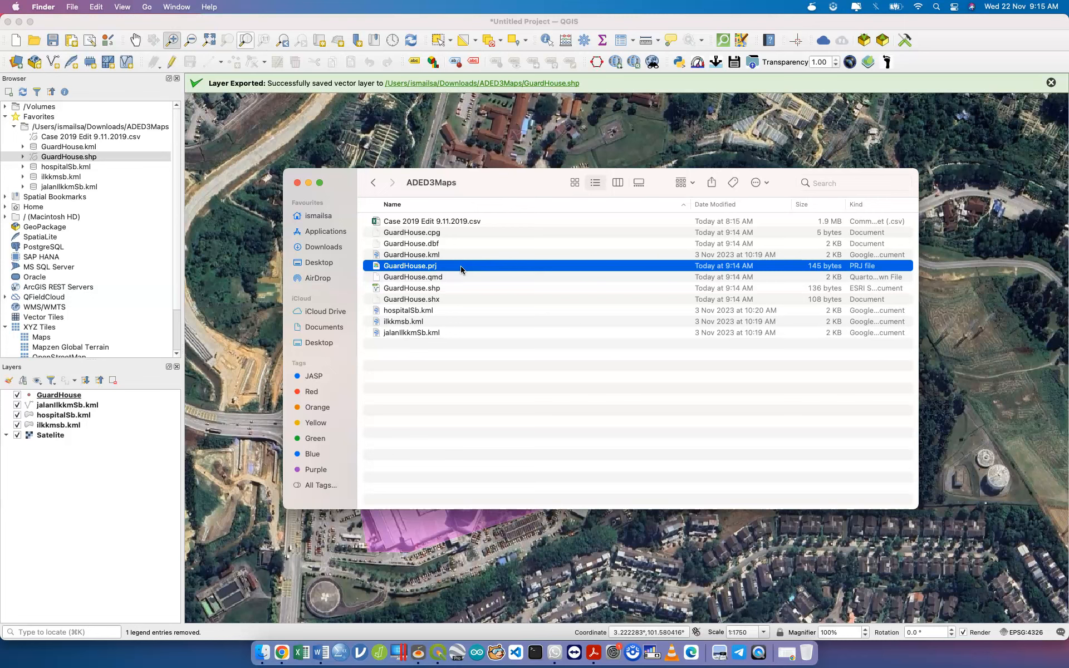
{"action": "left_click", "coordinate": [459, 301]}
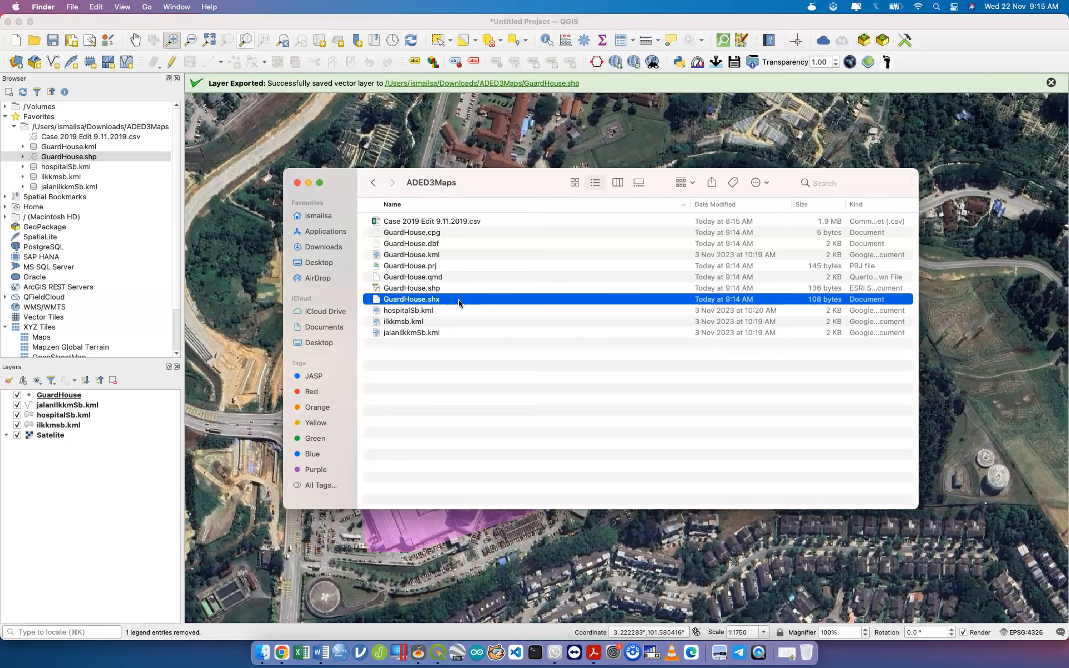
{"action": "left_click", "coordinate": [433, 233]}
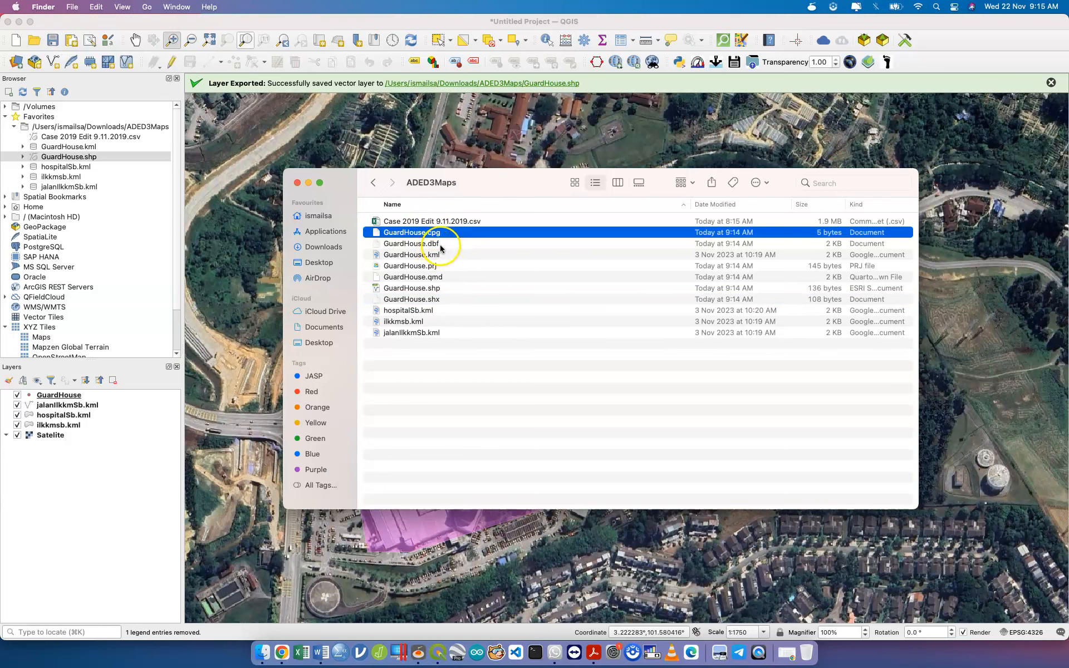
{"action": "left_click", "coordinate": [441, 245]}
{"action": "left_click", "coordinate": [453, 268]}
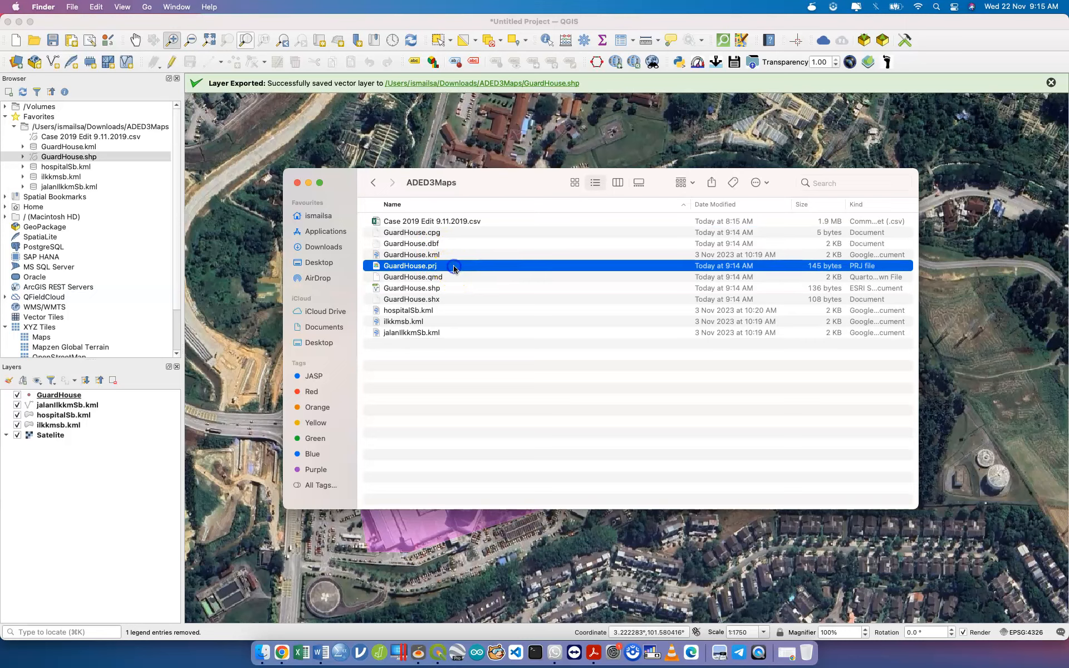
{"action": "left_click", "coordinate": [458, 290]}
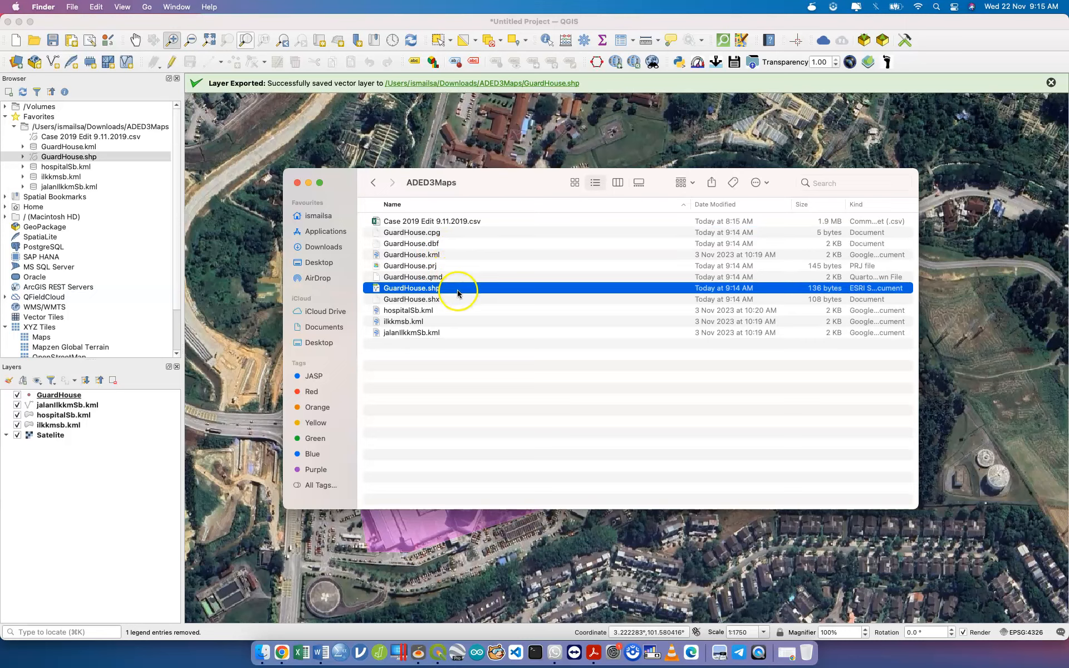
{"action": "left_click", "coordinate": [457, 300]}
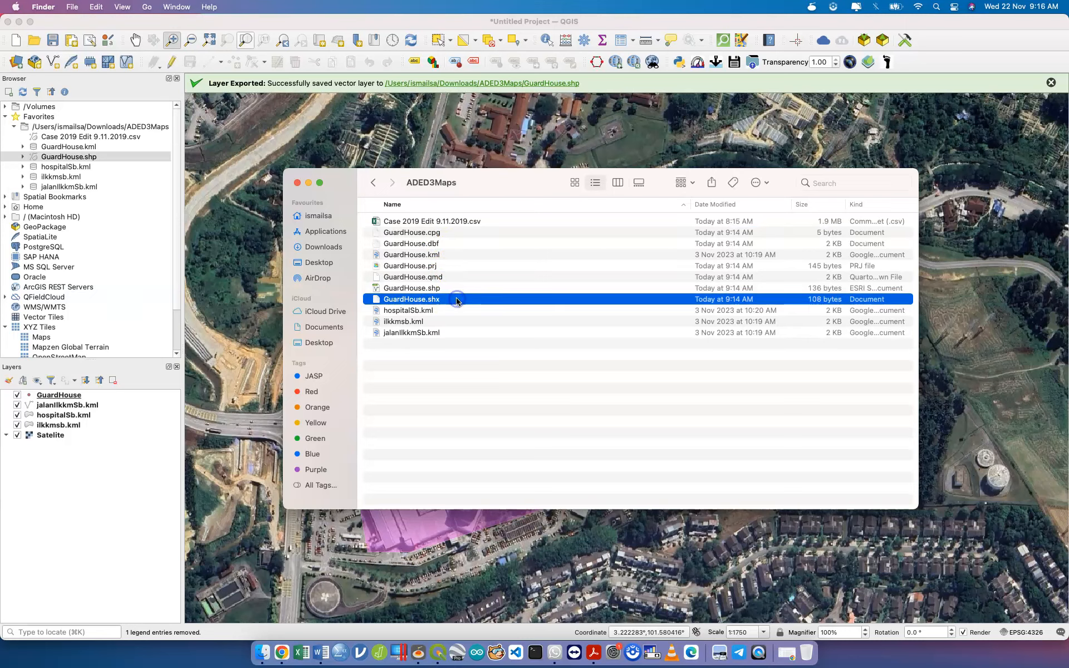
{"action": "left_click", "coordinate": [447, 232]}
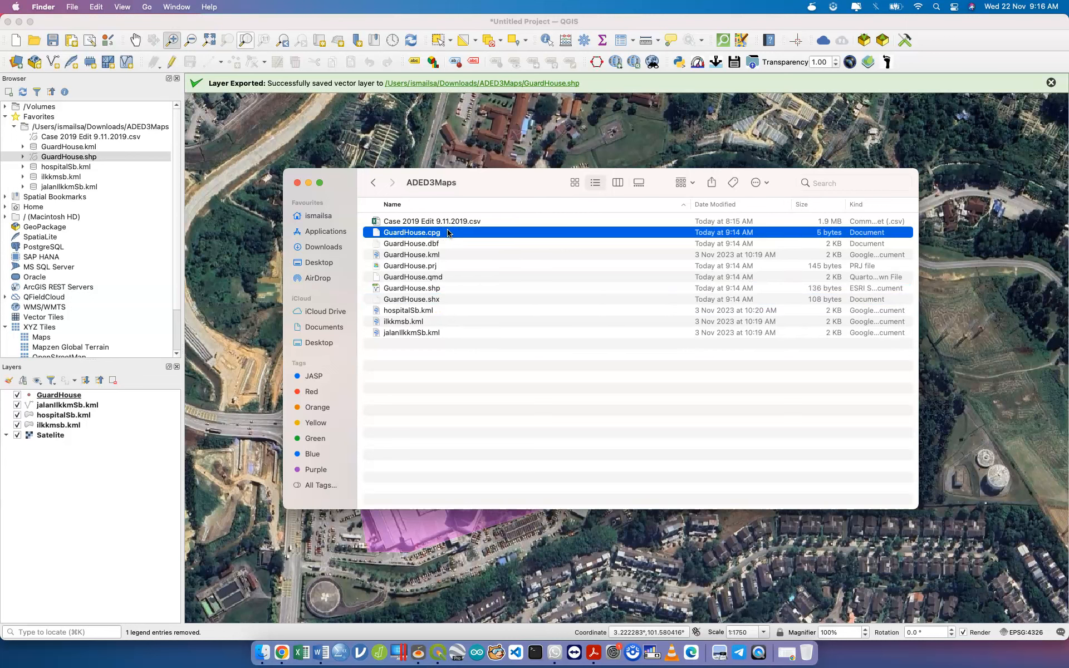
{"action": "left_click", "coordinate": [427, 255]}
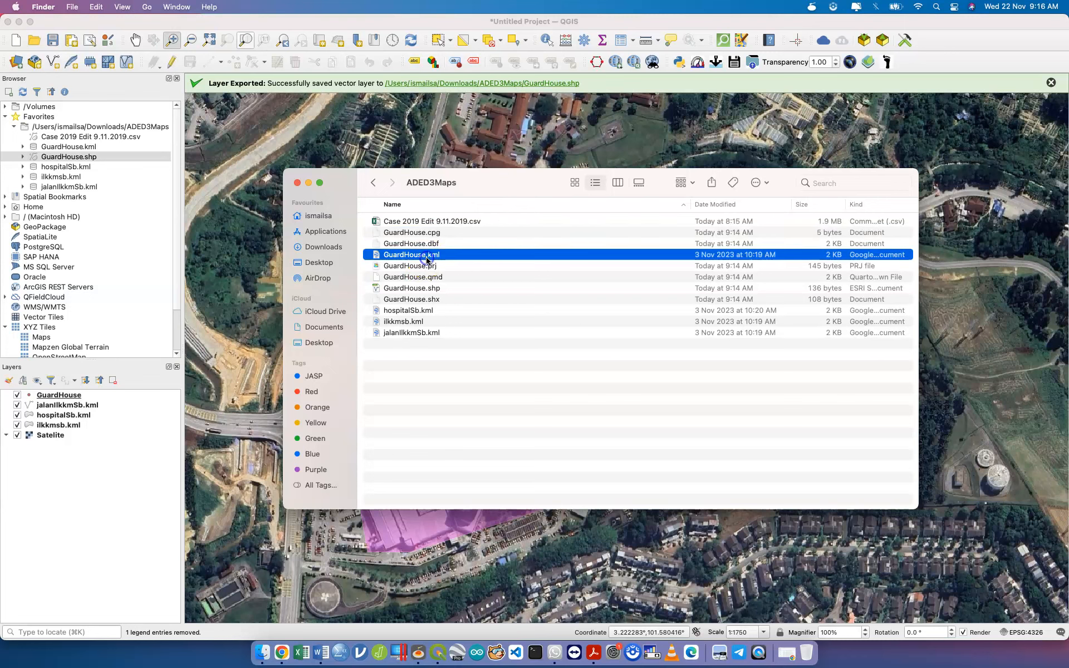
- Move the original GuardHouse.kml file from the ADED3Maps folder to the bin
{"action": "left_click", "coordinate": [428, 256]}
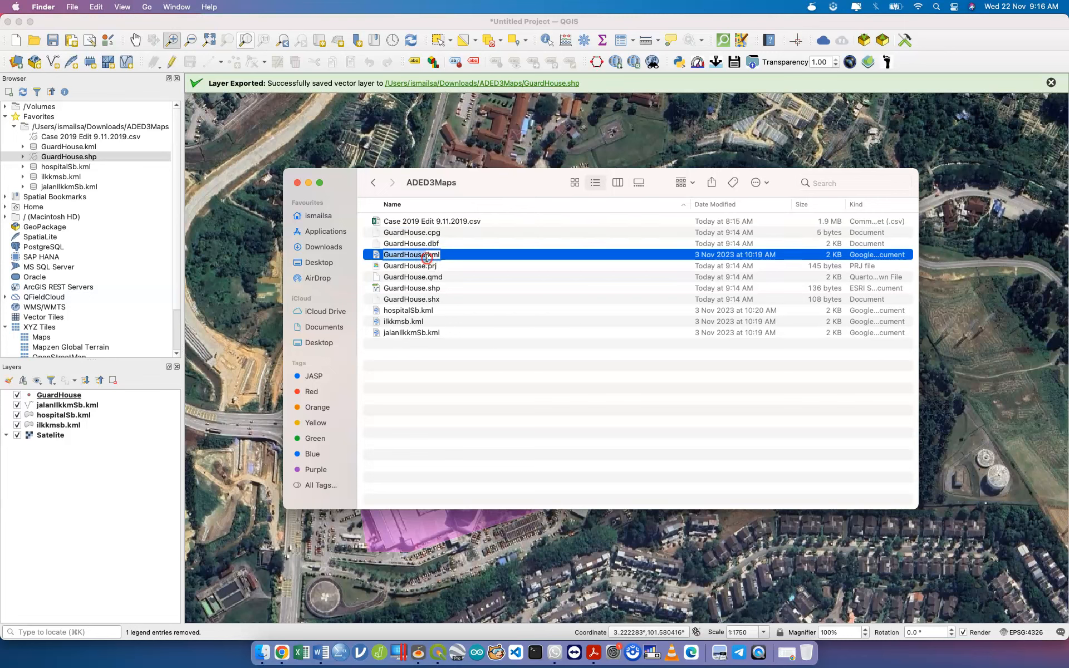
{"action": "right_click", "coordinate": [427, 256]}
{"action": "left_click", "coordinate": [467, 261]}
{"action": "left_click", "coordinate": [480, 256]}
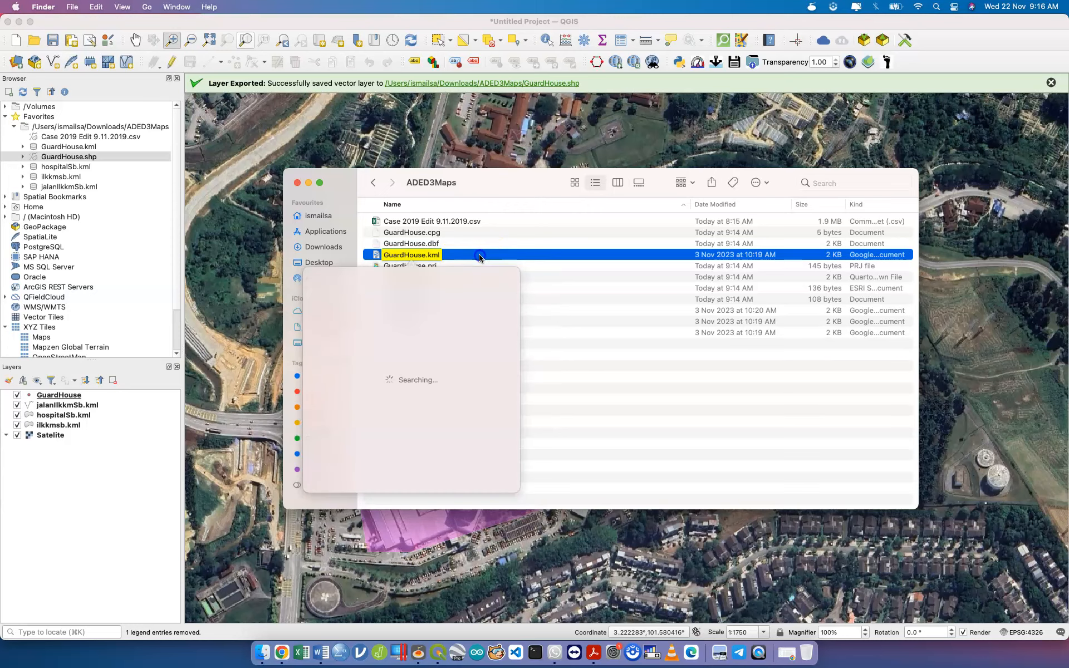
{"action": "right_click", "coordinate": [488, 258]}
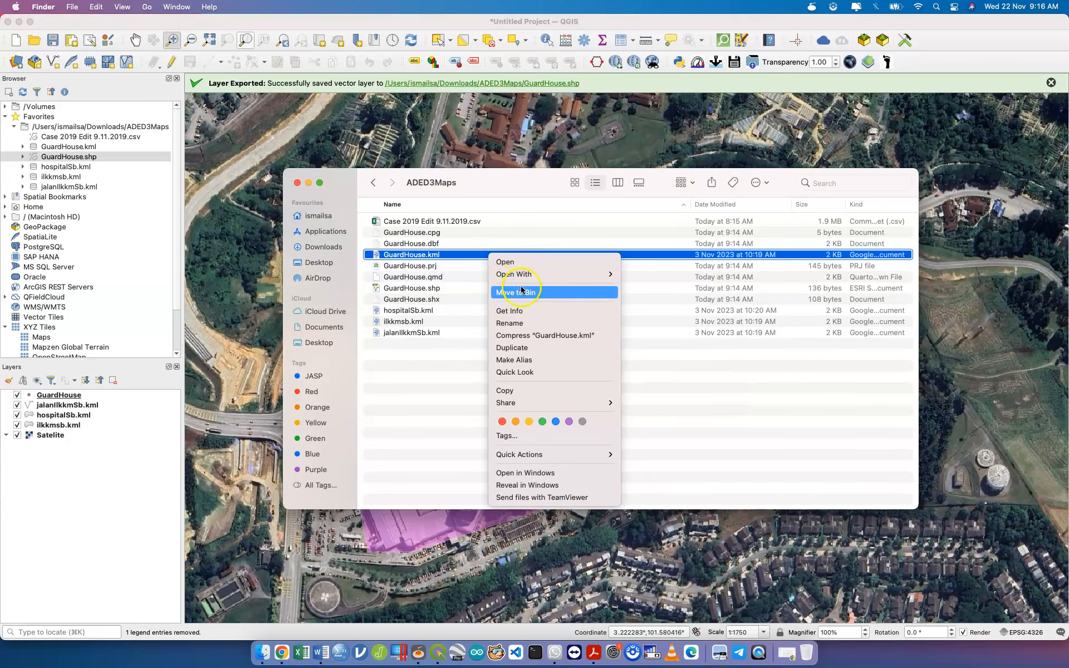
{"action": "left_click", "coordinate": [522, 288]}
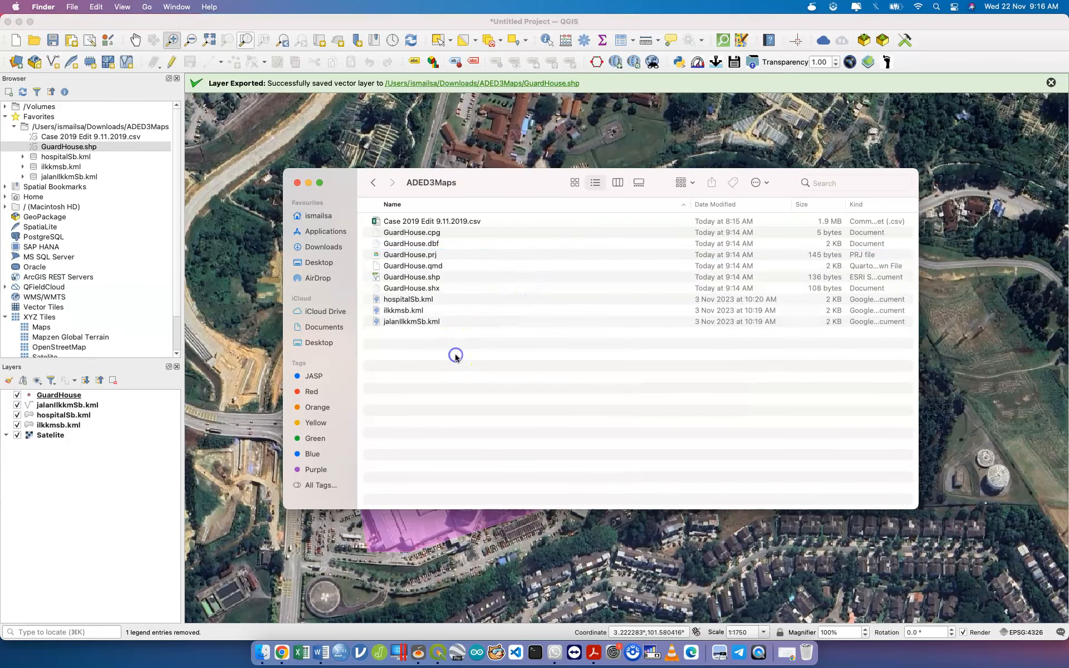
- Select all the GuardHouse shapefile component files, from GuardHouse.shx up to GuardHouse.cpg, in the ADED3Maps folder
{"action": "left_click", "coordinate": [440, 288]}
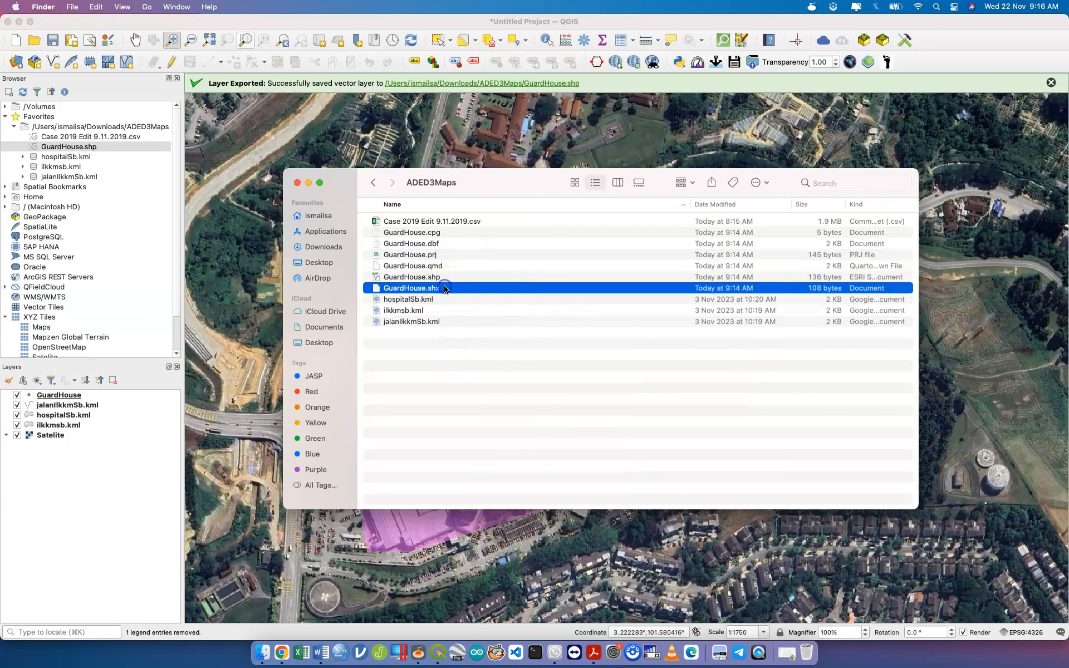
{"action": "key", "text": "shift+Up"}
{"action": "key", "text": "shift+Up"}
{"action": "key", "text": "shift+Up"}
{"action": "key", "text": "shift+Up"}
{"action": "key", "text": "shift+Up"}
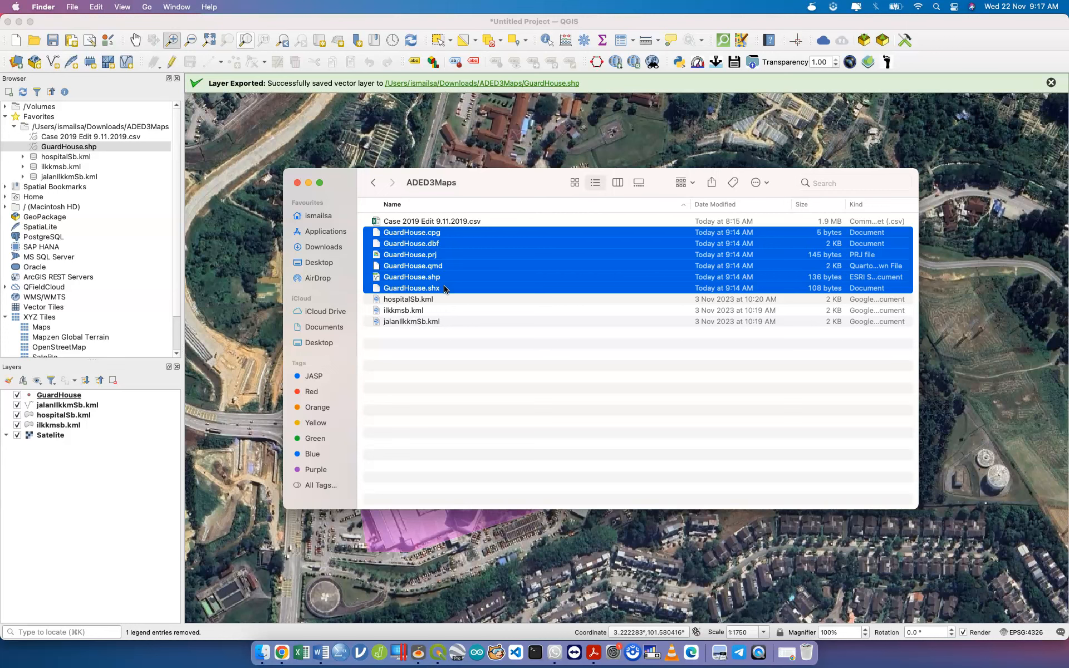
- Switch back to QGIS and set up a feature export of the GuardHouse layer in Comma Separated Value [CSV] format
{"action": "left_click", "coordinate": [128, 458]}
{"action": "right_click", "coordinate": [124, 394]}
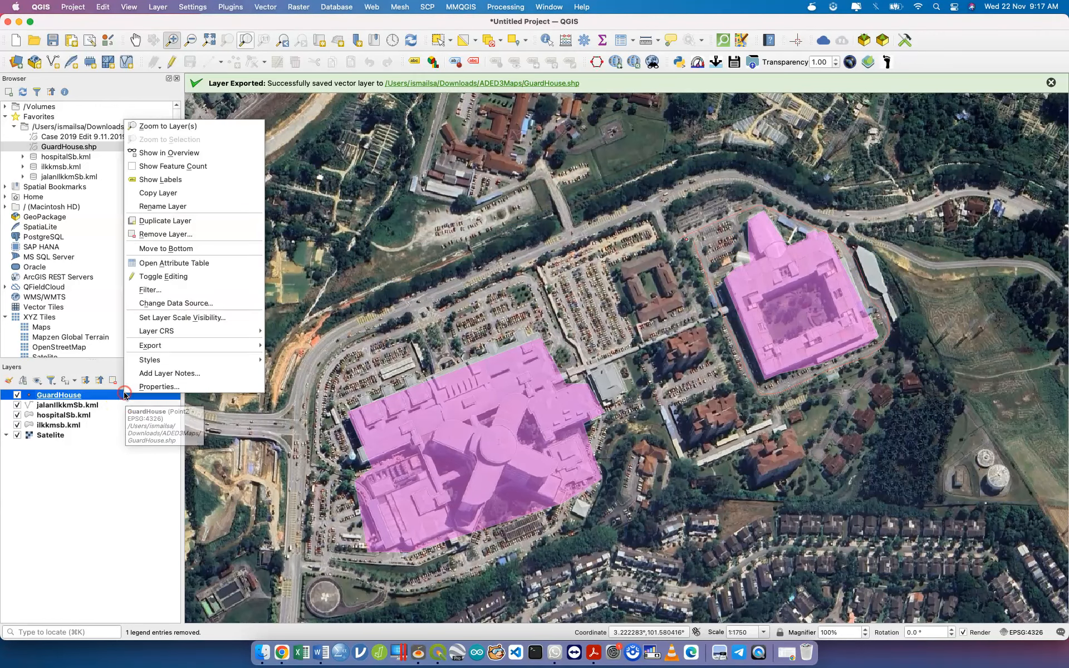
{"action": "mouse_move", "coordinate": [177, 346]}
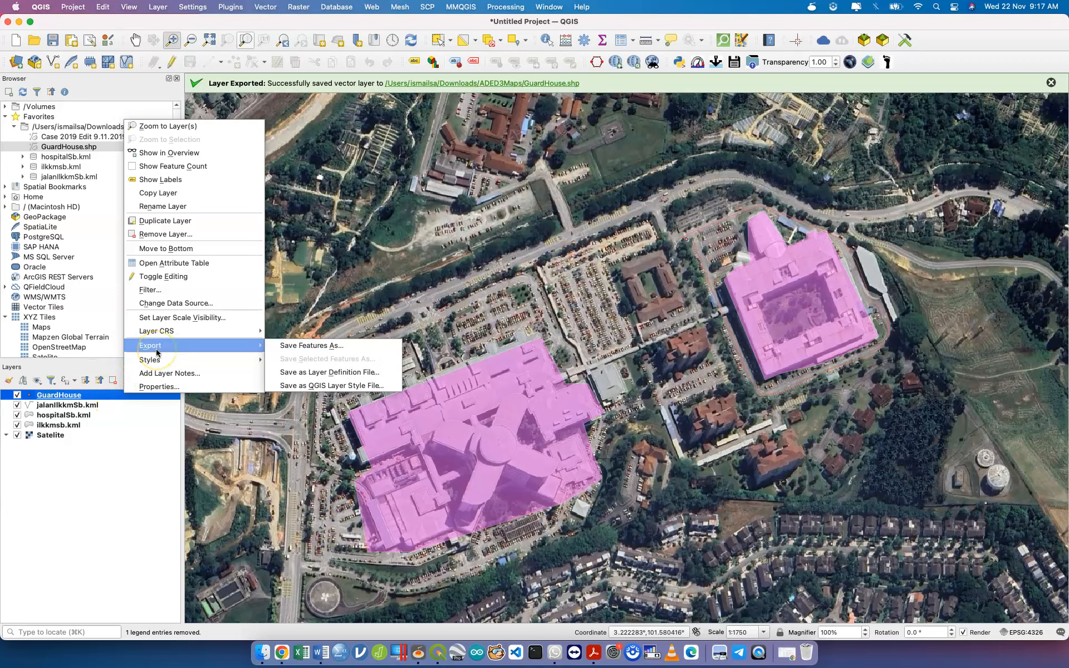
{"action": "left_click", "coordinate": [289, 345]}
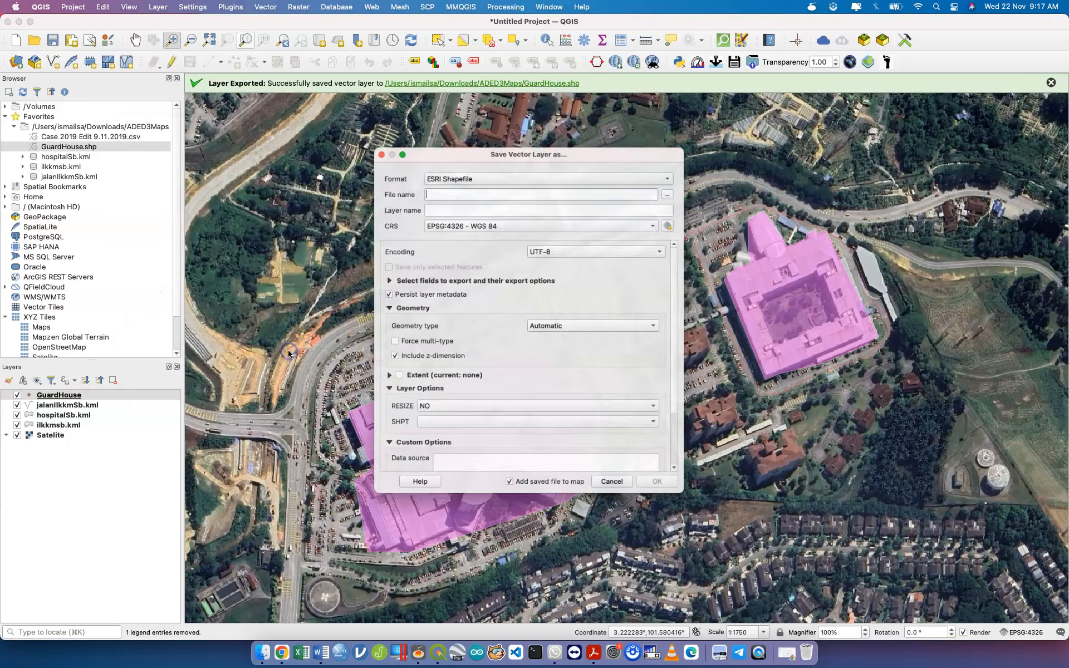
{"action": "left_click", "coordinate": [516, 172]}
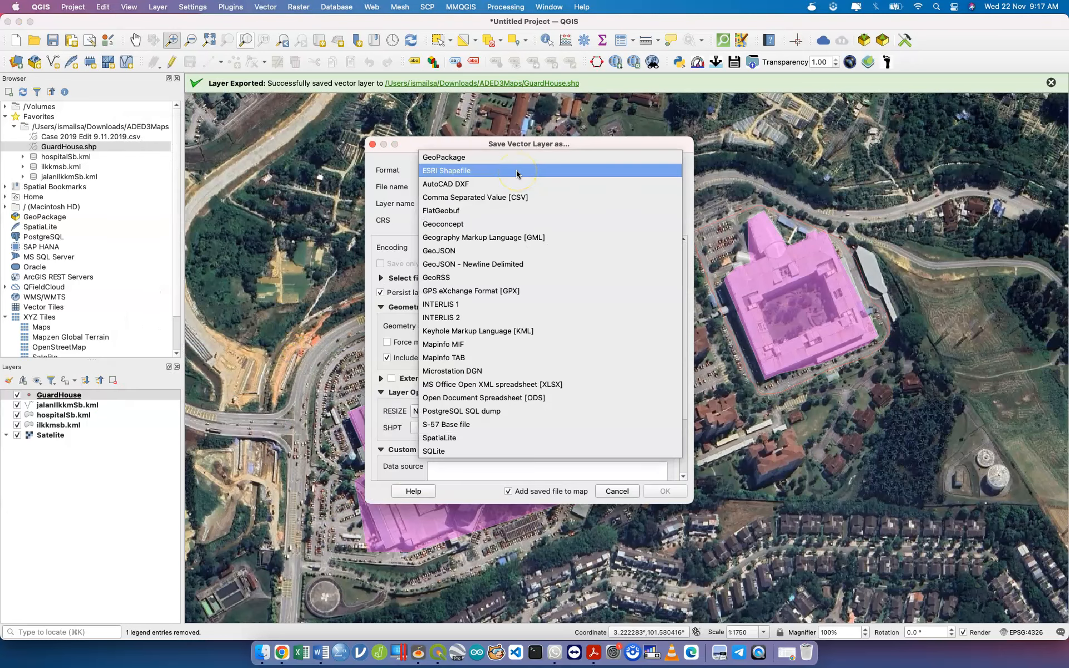
{"action": "left_click", "coordinate": [563, 198]}
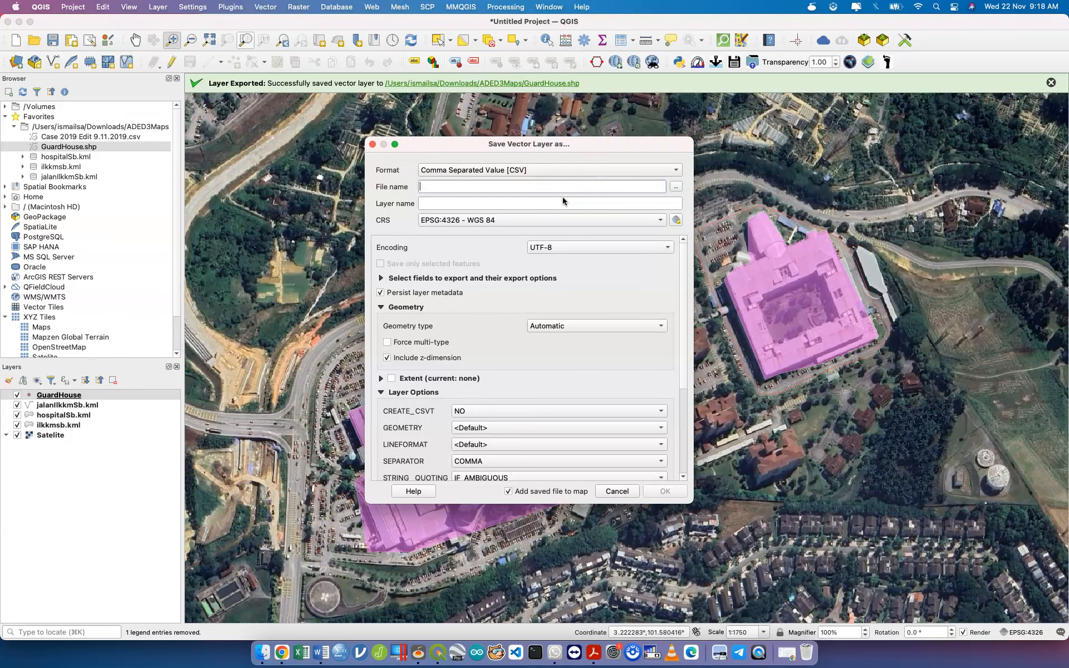
- Name the output file cth in the ADED3Maps folder and run the export with EPSG:4326 - WGS 84, adding it to the map
{"action": "left_click", "coordinate": [677, 186]}
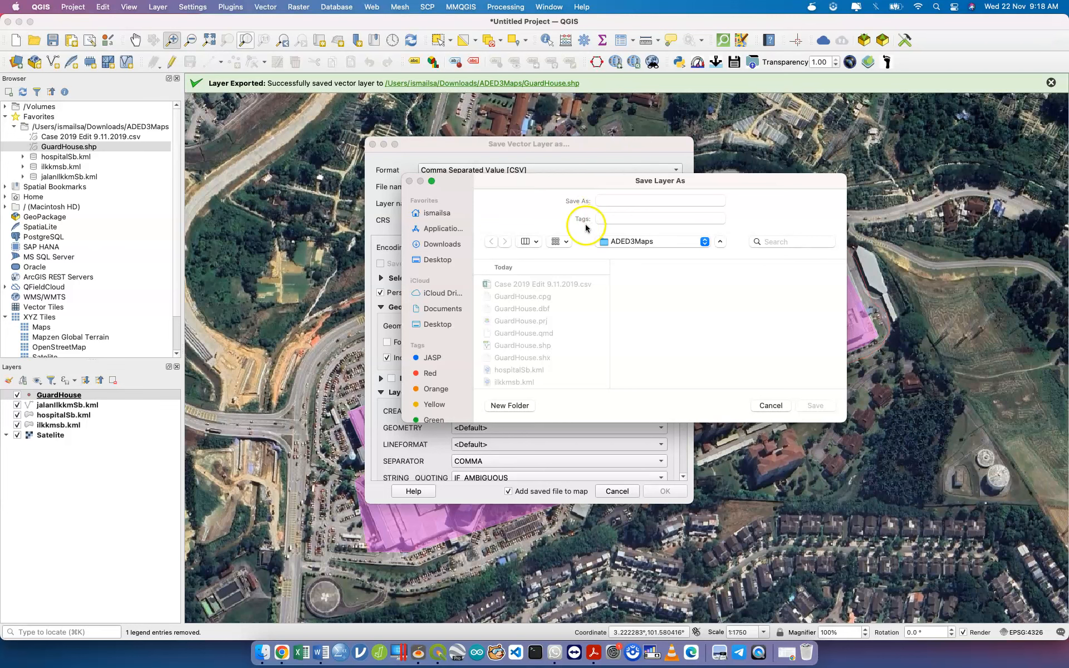
{"action": "left_click", "coordinate": [636, 200]}
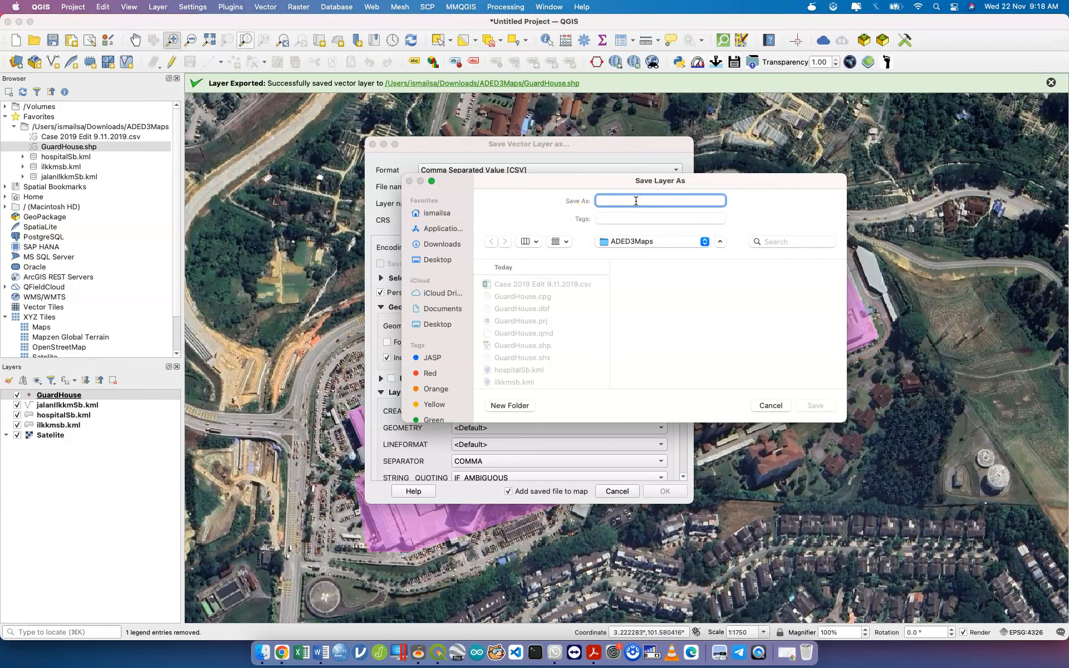
{"action": "type", "text": "cth"}
{"action": "key", "text": "Return"}
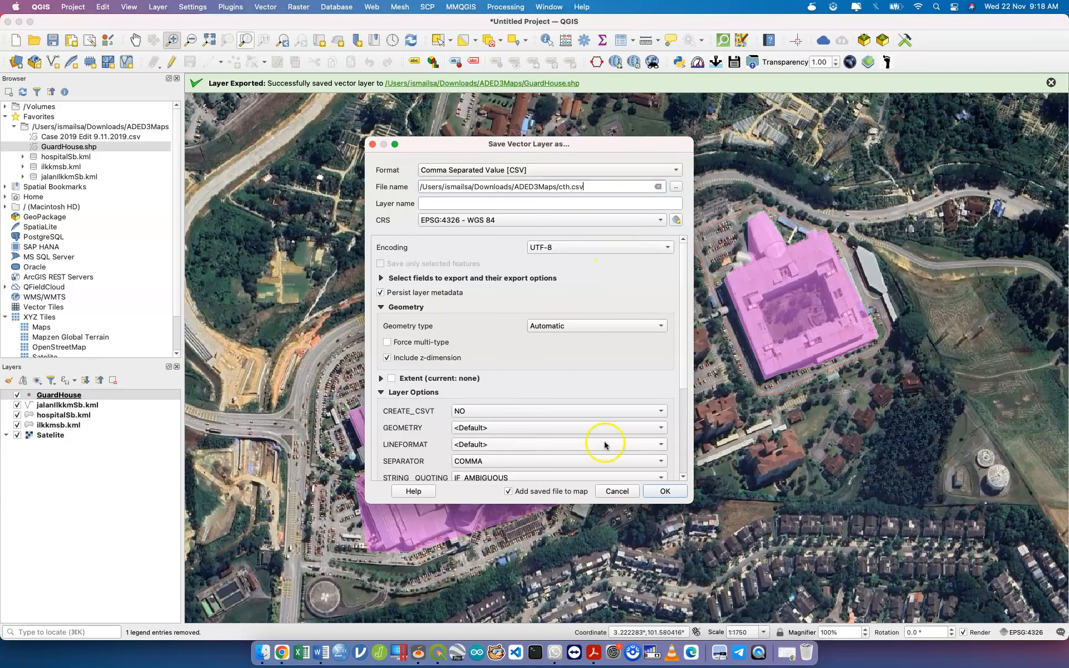
{"action": "left_click", "coordinate": [671, 497]}
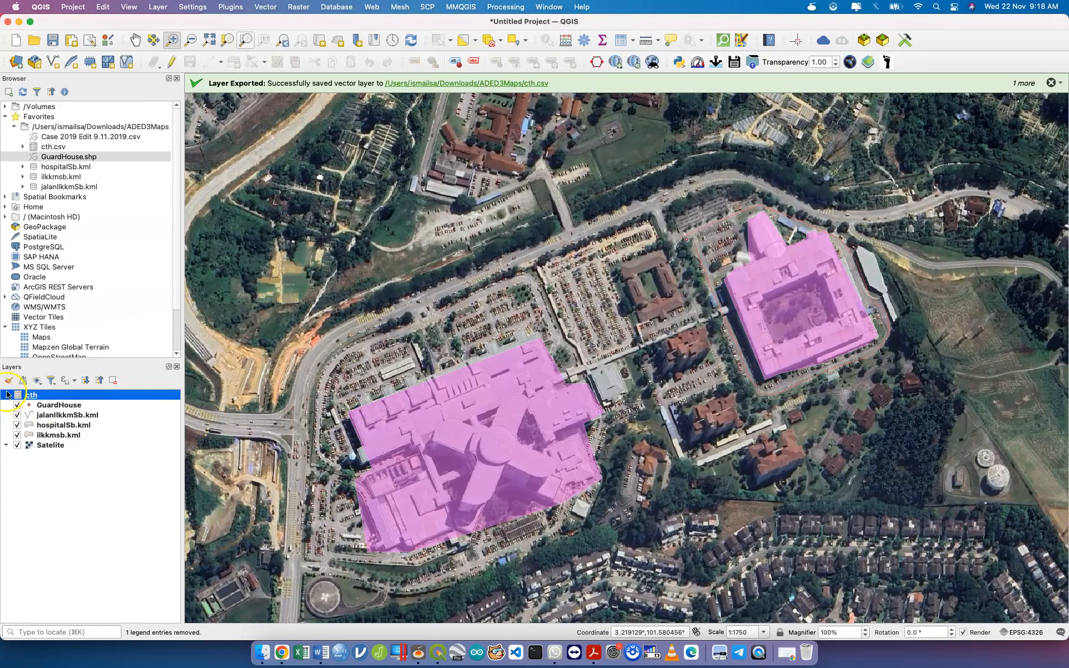
- Locate cth.csv in the ADED3Maps favorites, then find the file in the Finder window and open it with Microsoft Excel
{"action": "left_click", "coordinate": [58, 146]}
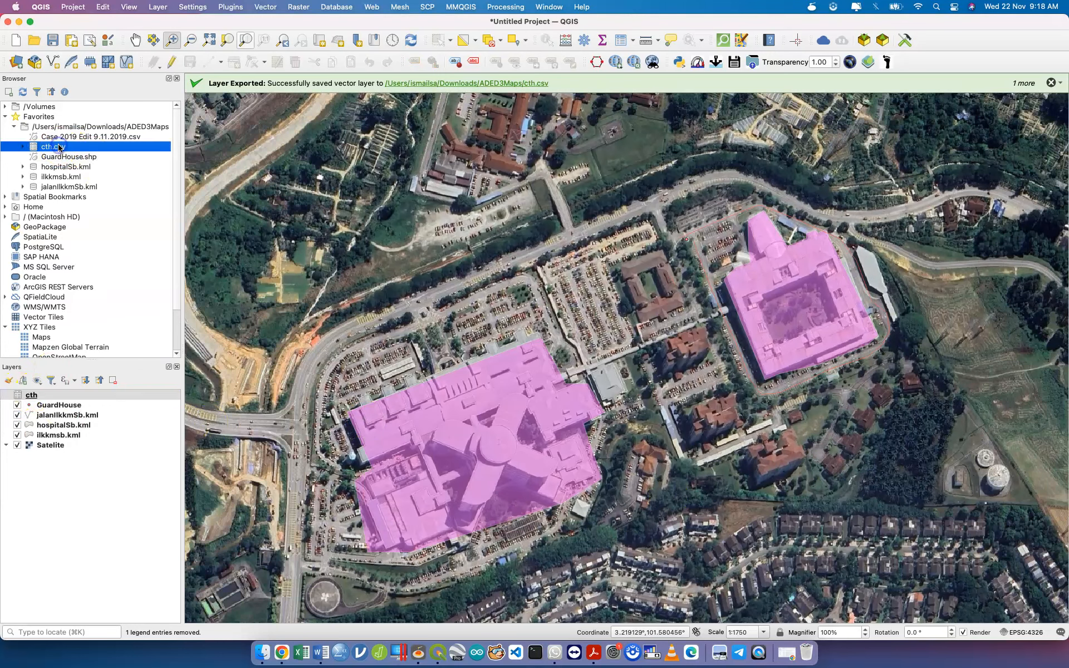
{"action": "key", "text": "ctrl+Up"}
{"action": "left_click", "coordinate": [863, 183]}
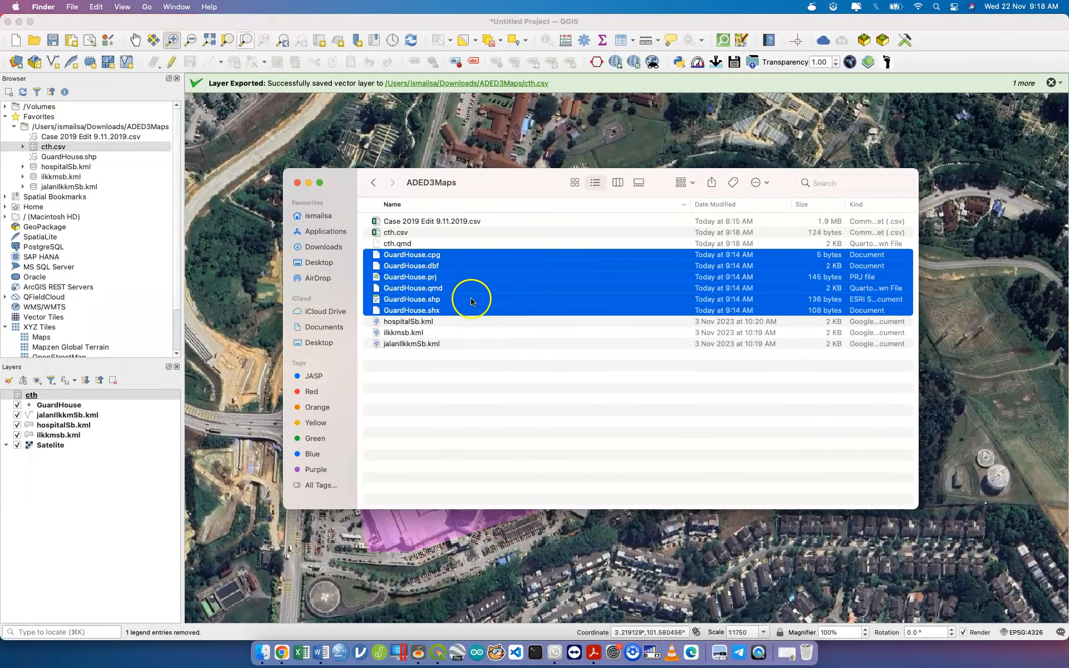
{"action": "left_click", "coordinate": [484, 363]}
{"action": "left_click", "coordinate": [405, 232]}
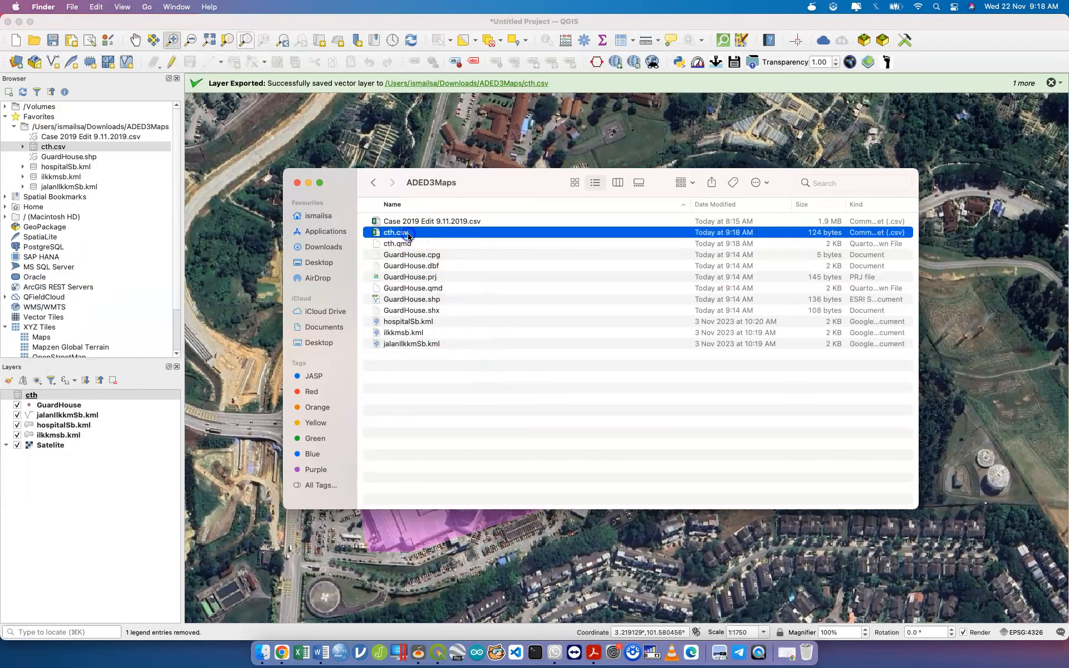
{"action": "right_click", "coordinate": [410, 232]}
{"action": "mouse_move", "coordinate": [473, 251]}
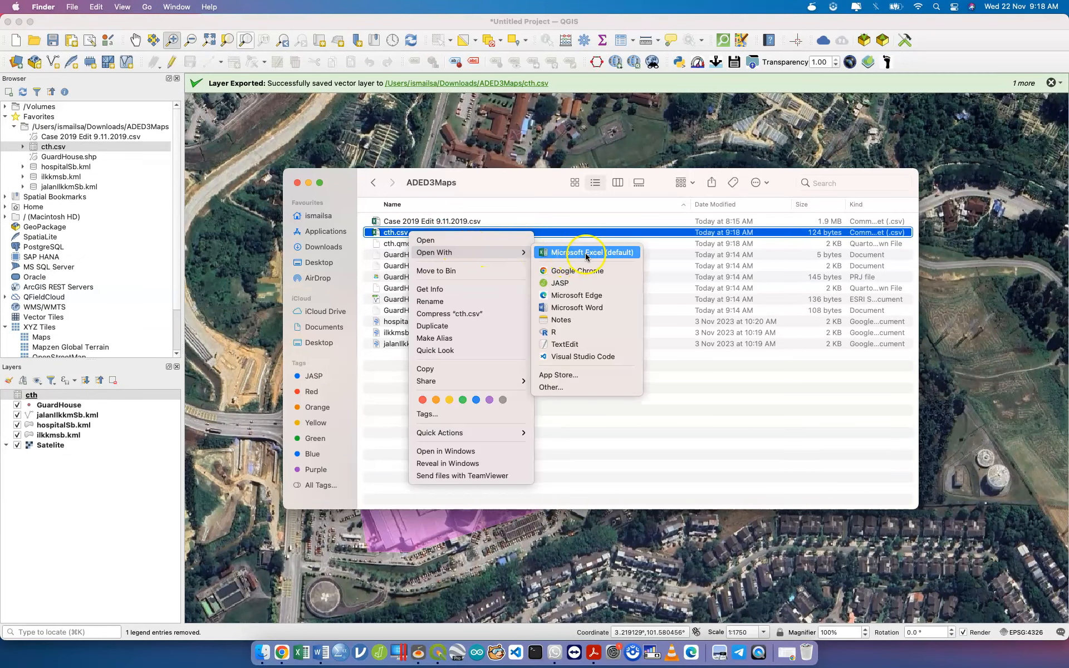
{"action": "left_click", "coordinate": [582, 238]}
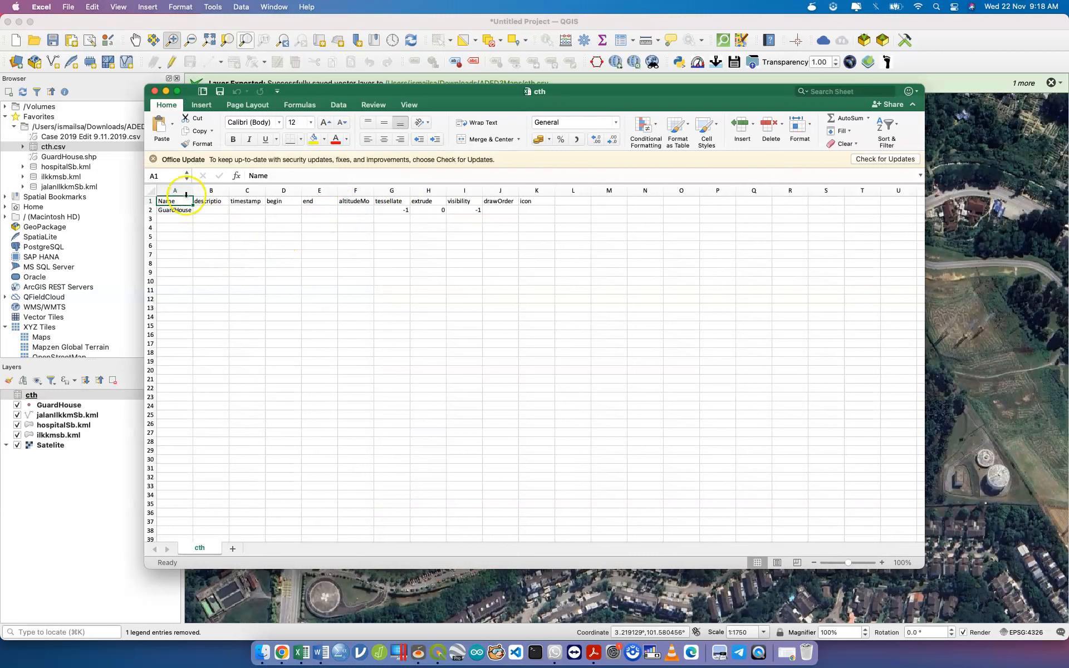
- Widen column A to fit, examine the exported GuardHouse attribute columns in the cth sheet, and close the workbook
{"action": "double_click", "coordinate": [190, 191]}
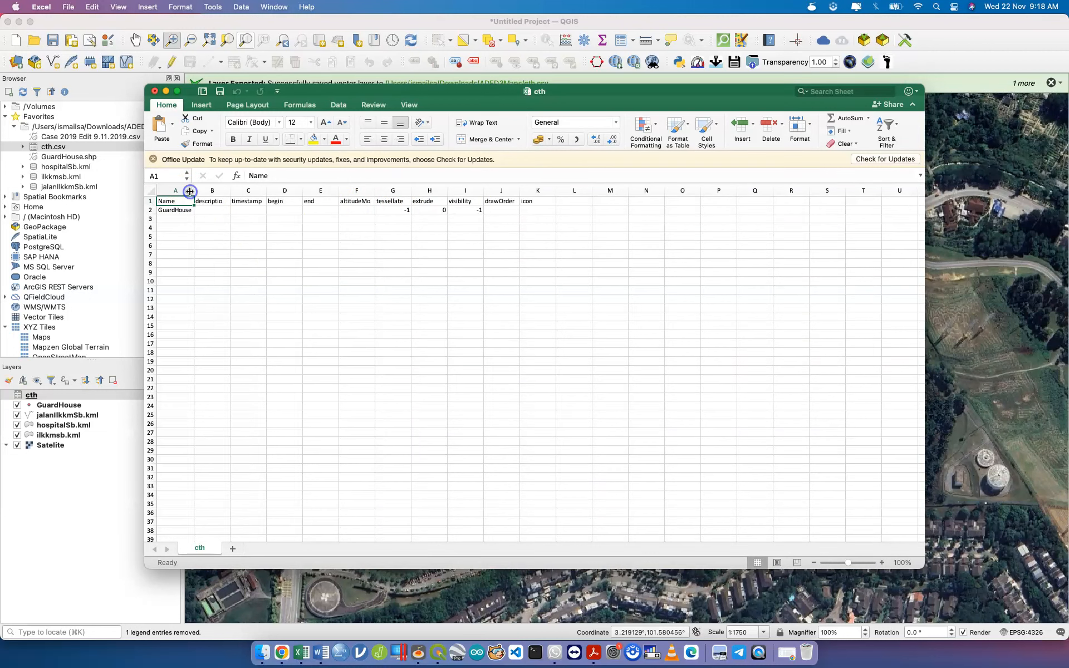
{"action": "left_click", "coordinate": [403, 210]}
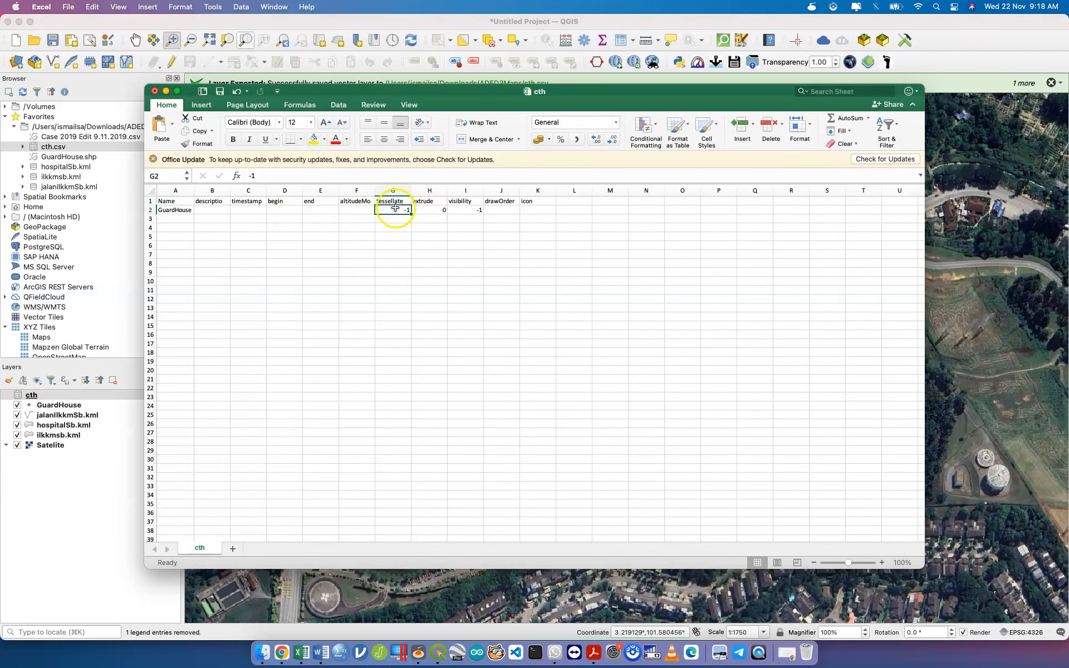
{"action": "scroll", "coordinate": [398, 208], "scroll_direction": "right", "scroll_amount": 10}
{"action": "scroll", "coordinate": [439, 230], "scroll_direction": "down", "scroll_amount": 10}
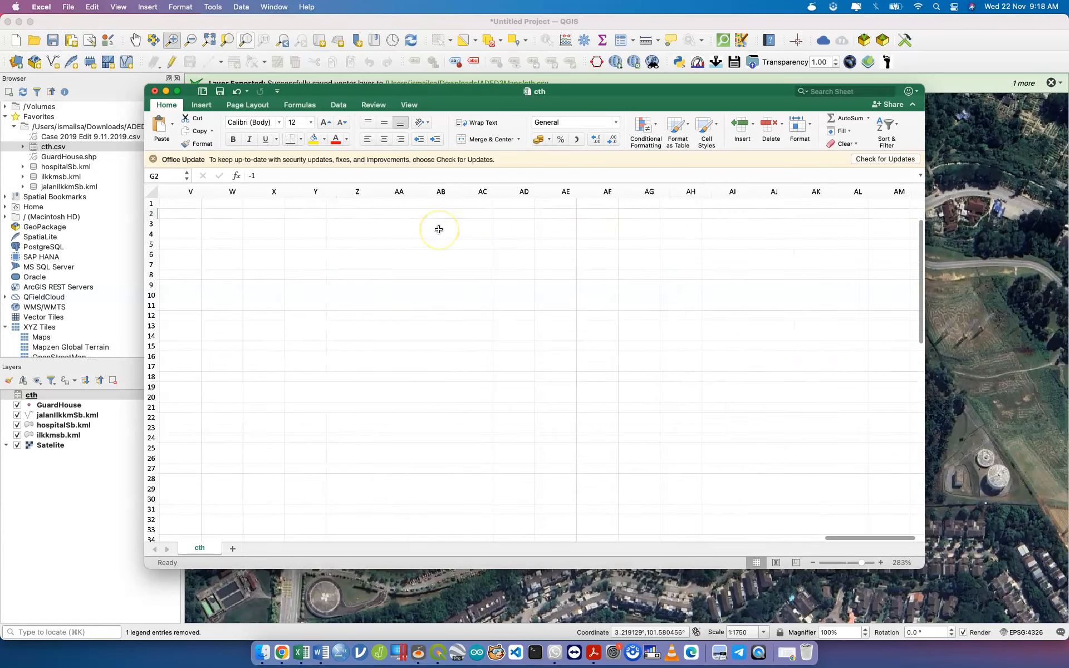
{"action": "scroll", "coordinate": [439, 230], "scroll_direction": "down", "scroll_amount": 10}
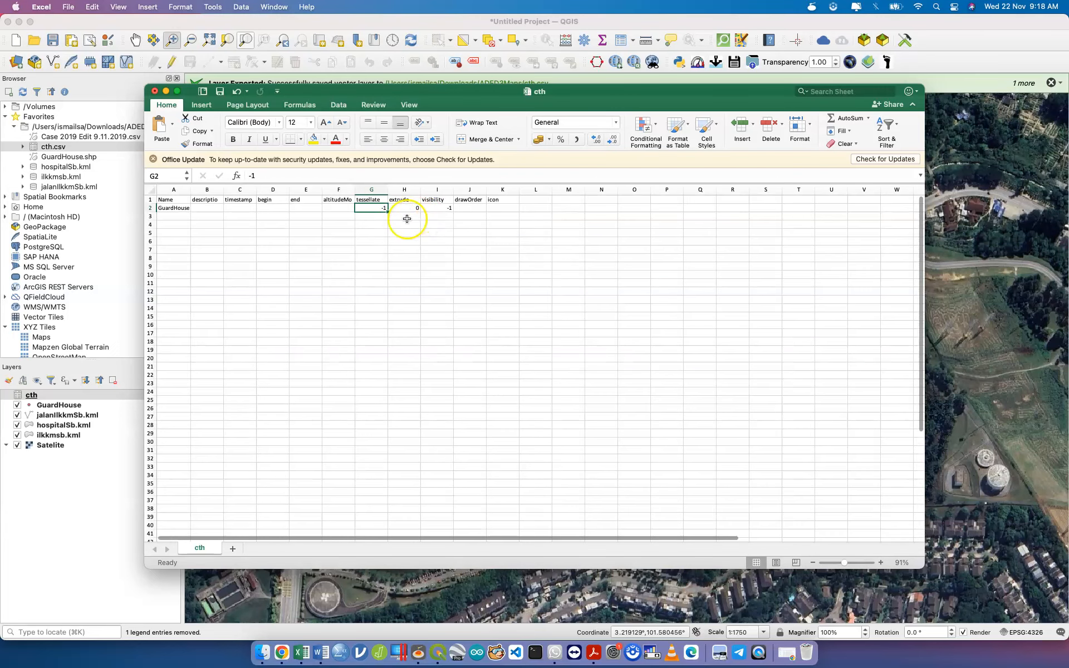
{"action": "left_click", "coordinate": [408, 209]}
{"action": "left_click", "coordinate": [463, 208]}
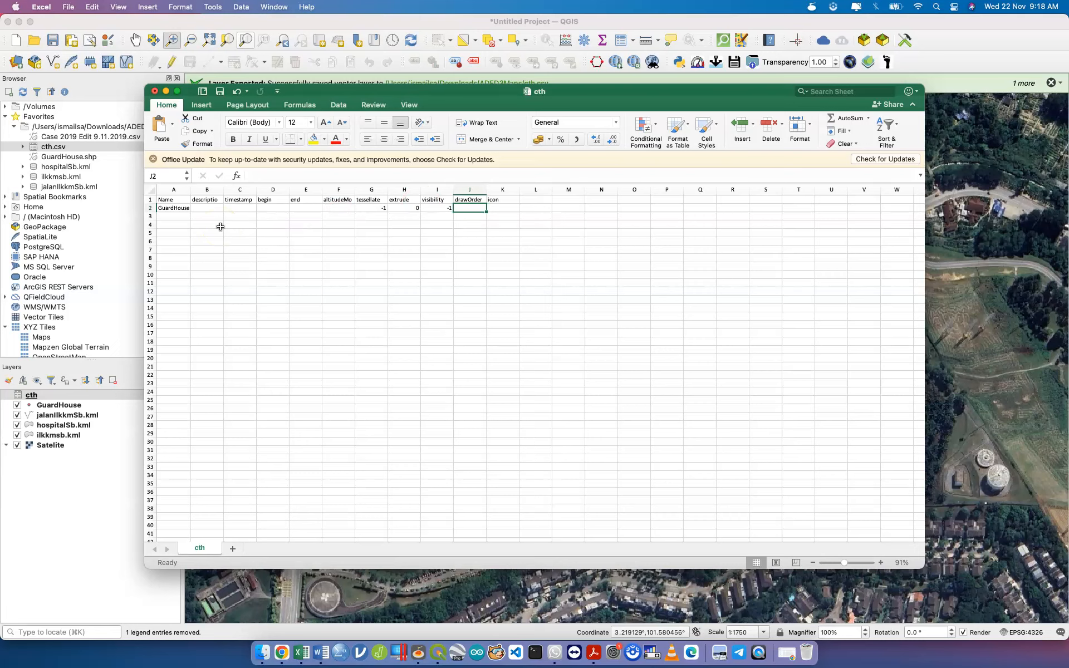
{"action": "left_click", "coordinate": [154, 91]}
{"action": "left_click", "coordinate": [574, 374]}
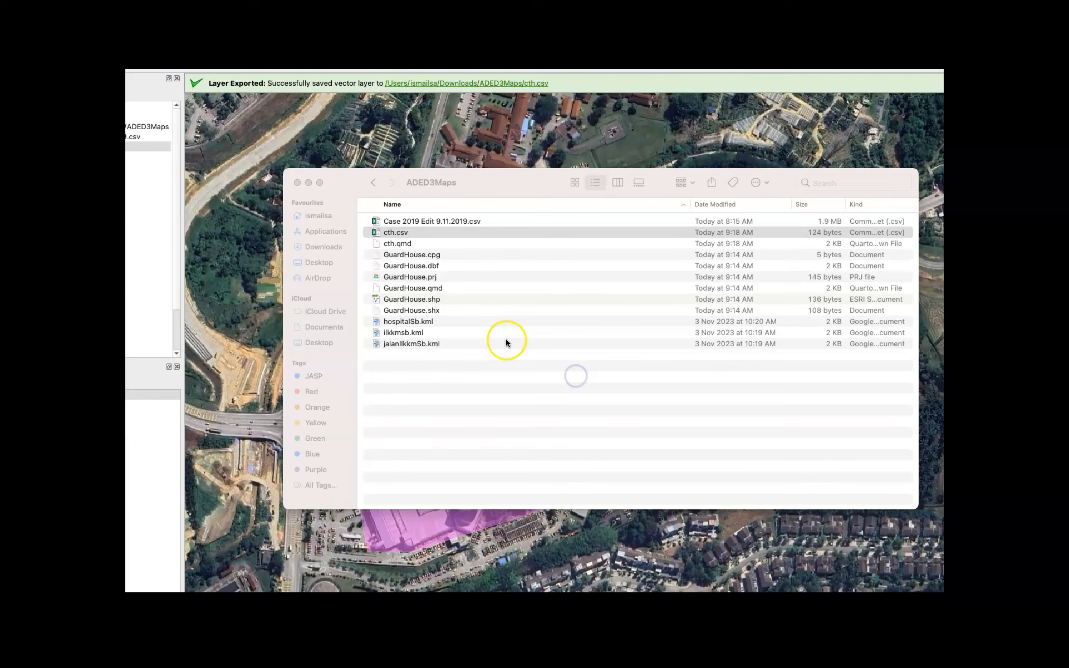
- Move cth.csv to the bin and remove the cth layer from the QGIS project
{"action": "right_click", "coordinate": [451, 232]}
{"action": "left_click", "coordinate": [480, 268]}
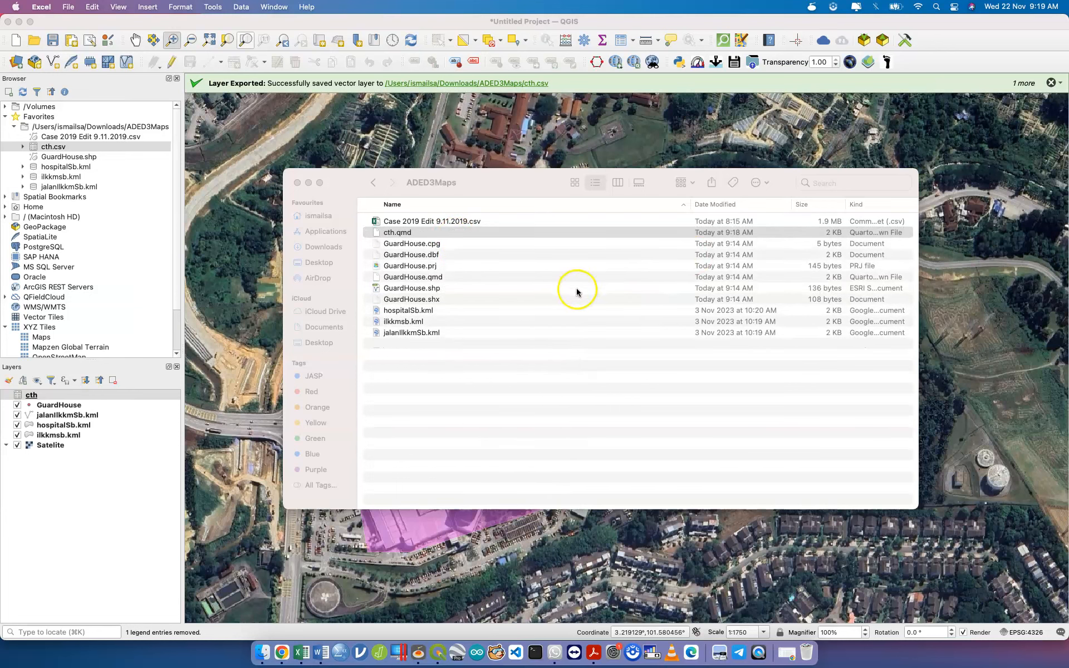
{"action": "left_click", "coordinate": [121, 500]}
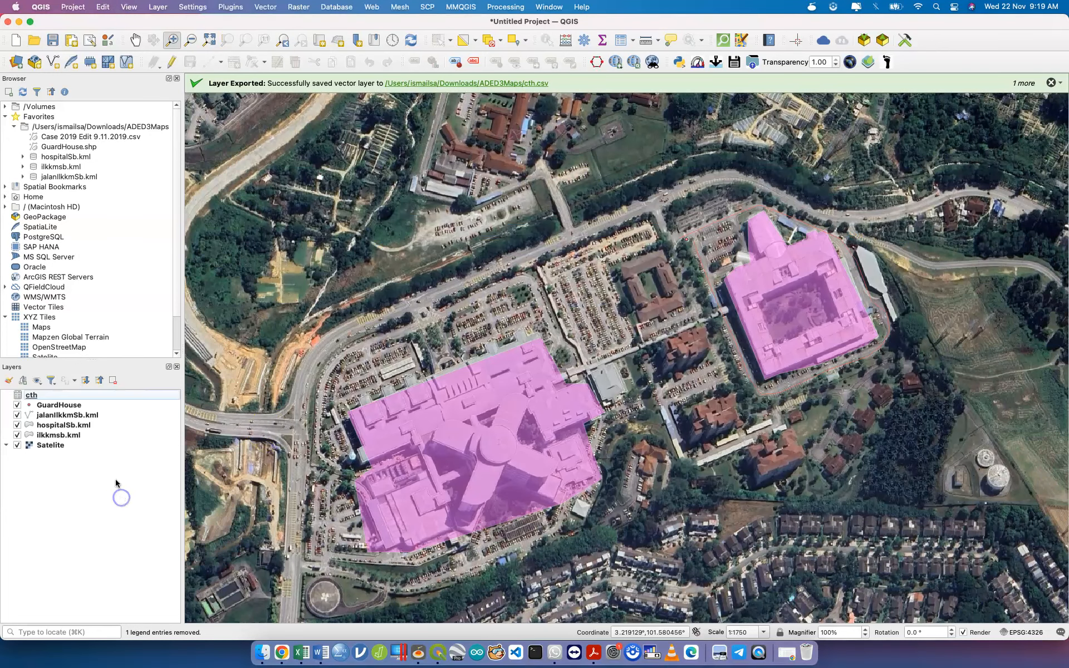
{"action": "right_click", "coordinate": [107, 396]}
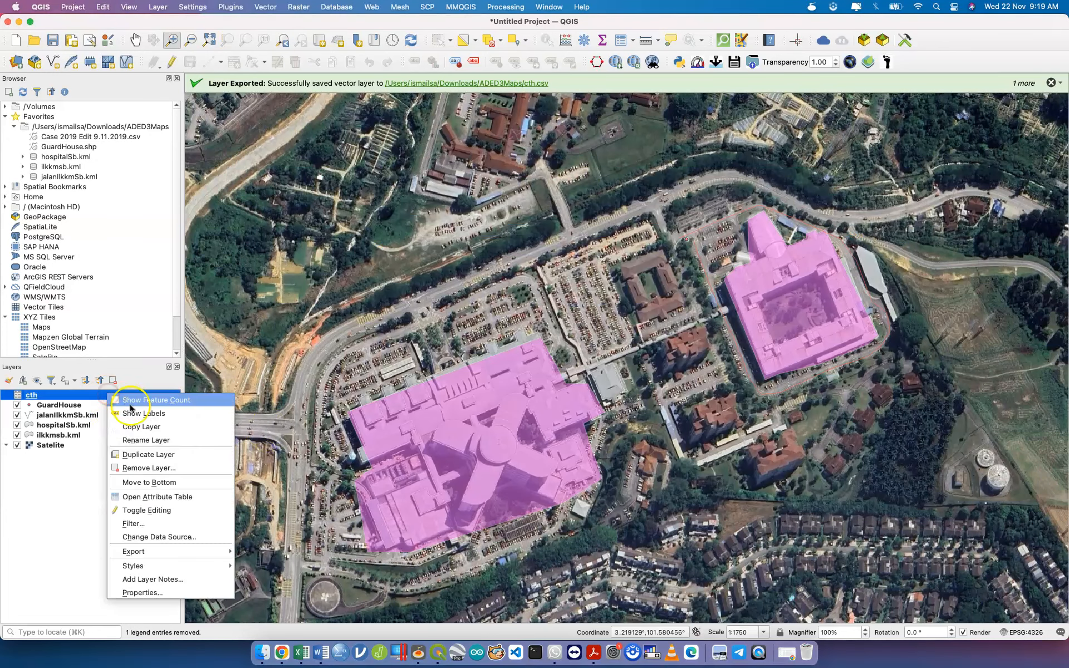
{"action": "left_click", "coordinate": [150, 477]}
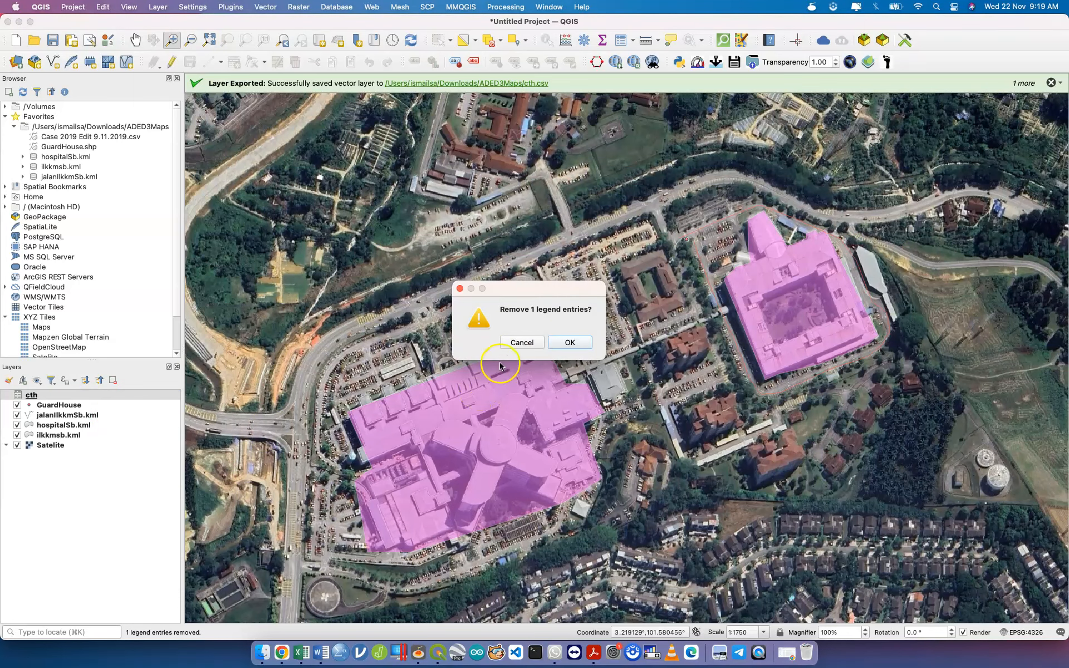
{"action": "left_click", "coordinate": [575, 344]}
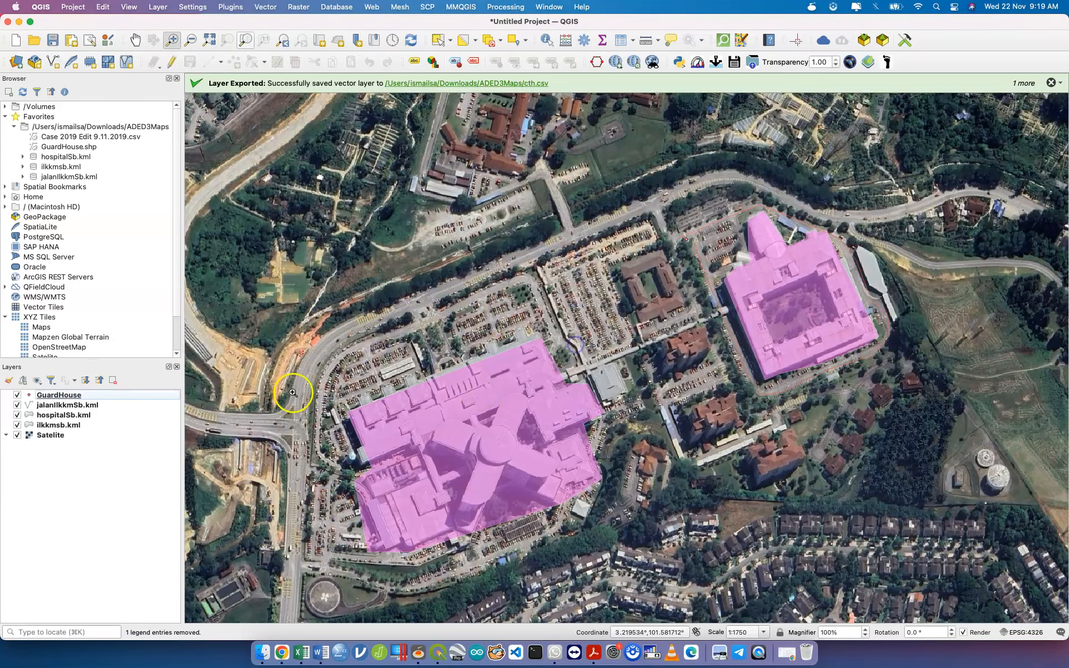
- Select the ilkkmsb.kml layer in the project
{"action": "left_click", "coordinate": [85, 426]}
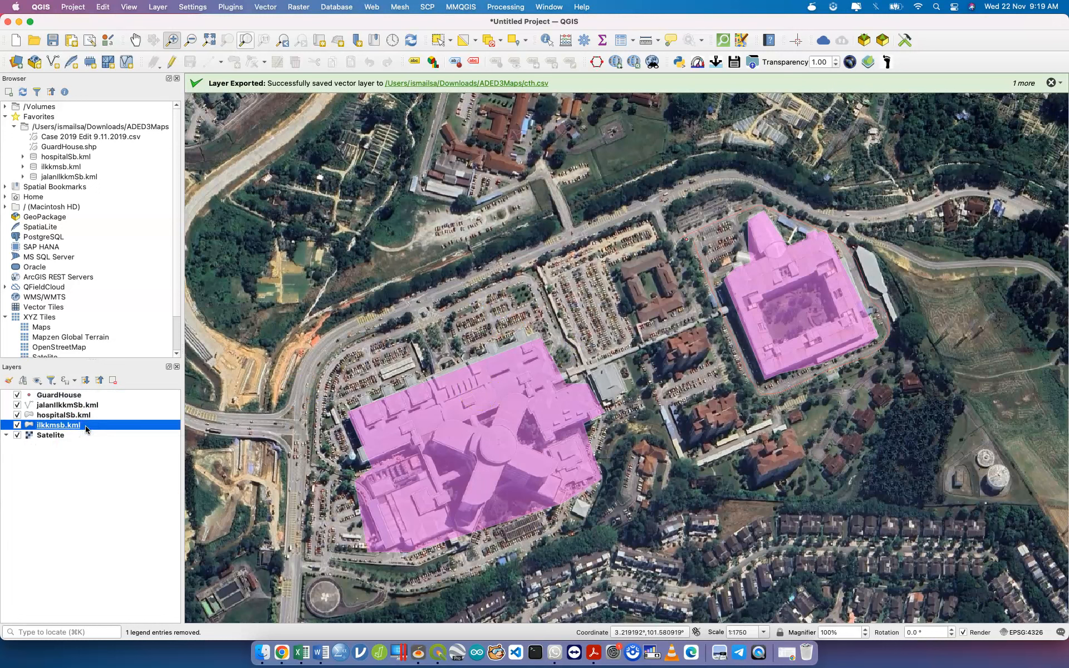